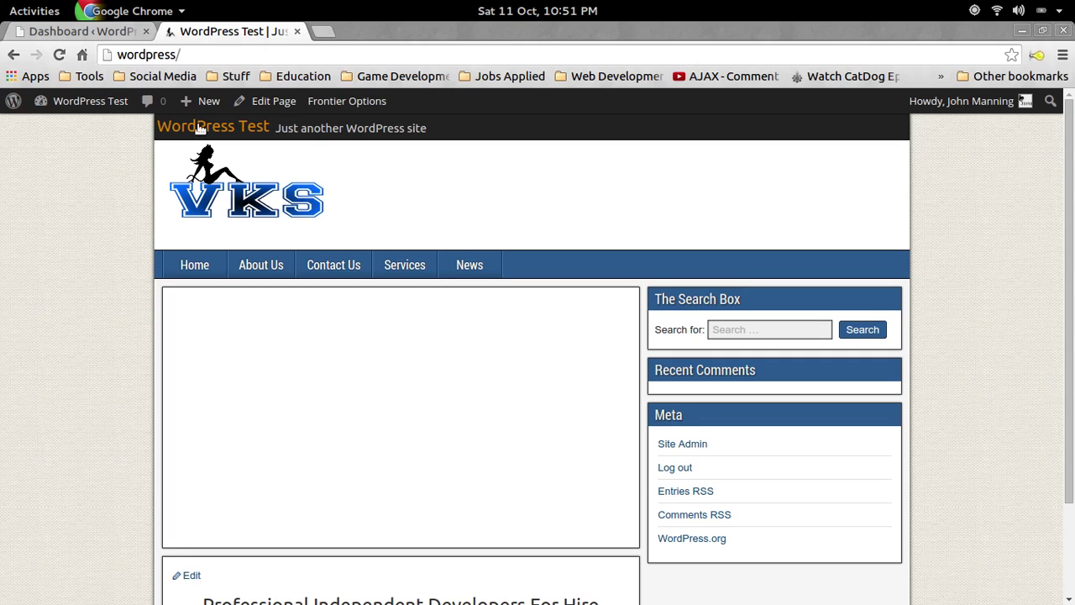
# - Switch to the site's admin dashboard and open the management page for post categories
pyautogui.click(94, 31)
pyautogui.moveTo(60, 223)
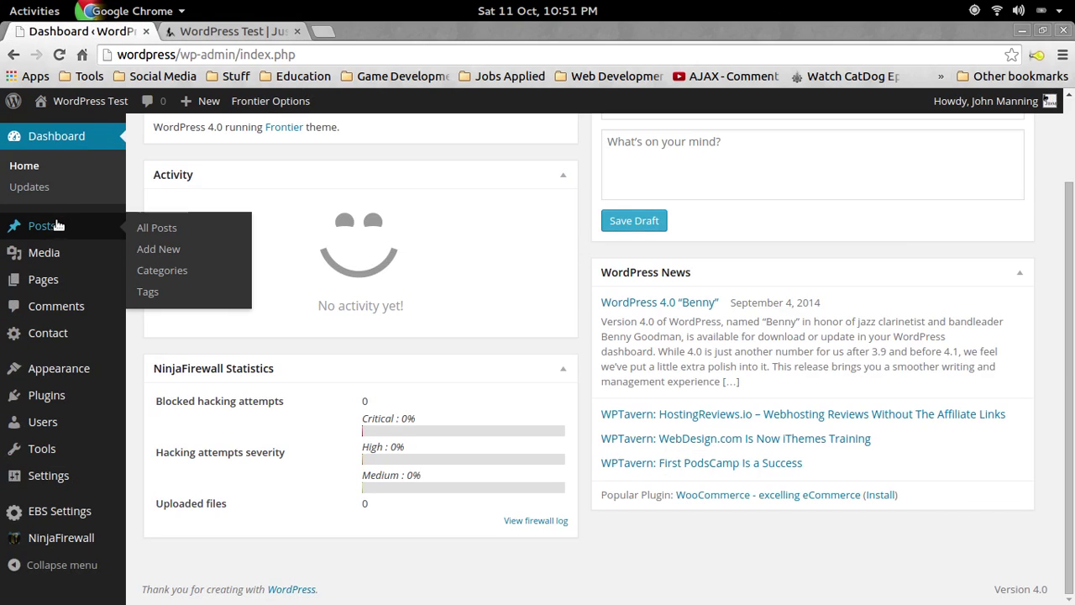
pyautogui.click(162, 231)
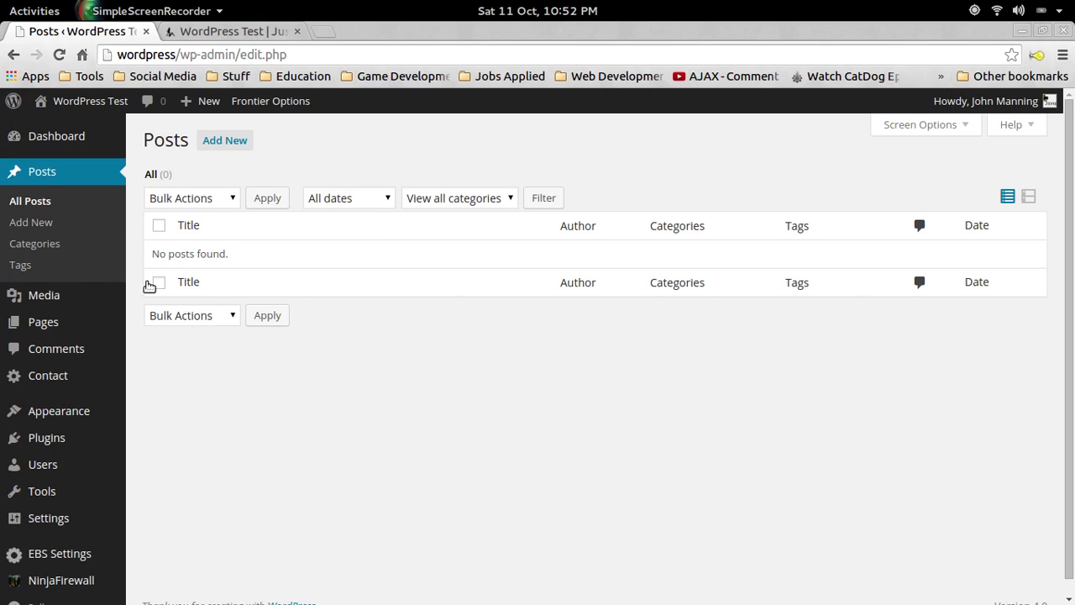
pyautogui.click(42, 242)
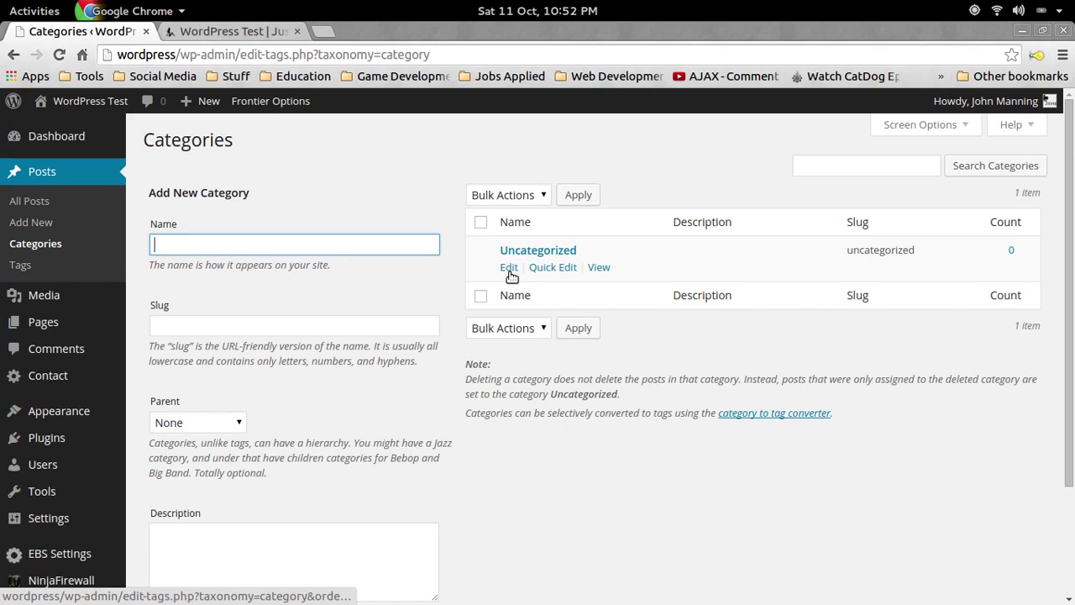
# - Open the Uncategorized category for editing and change its name to News
pyautogui.click(508, 268)
pyautogui.click(392, 183)
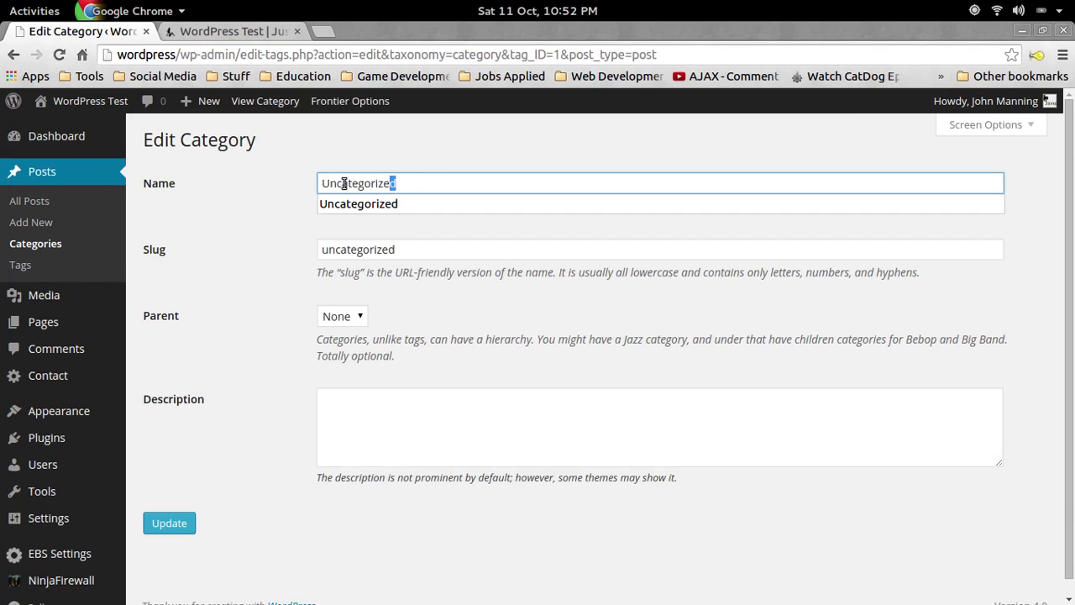
pyautogui.moveTo(391, 183); pyautogui.dragTo(221, 181)
pyautogui.write('news')
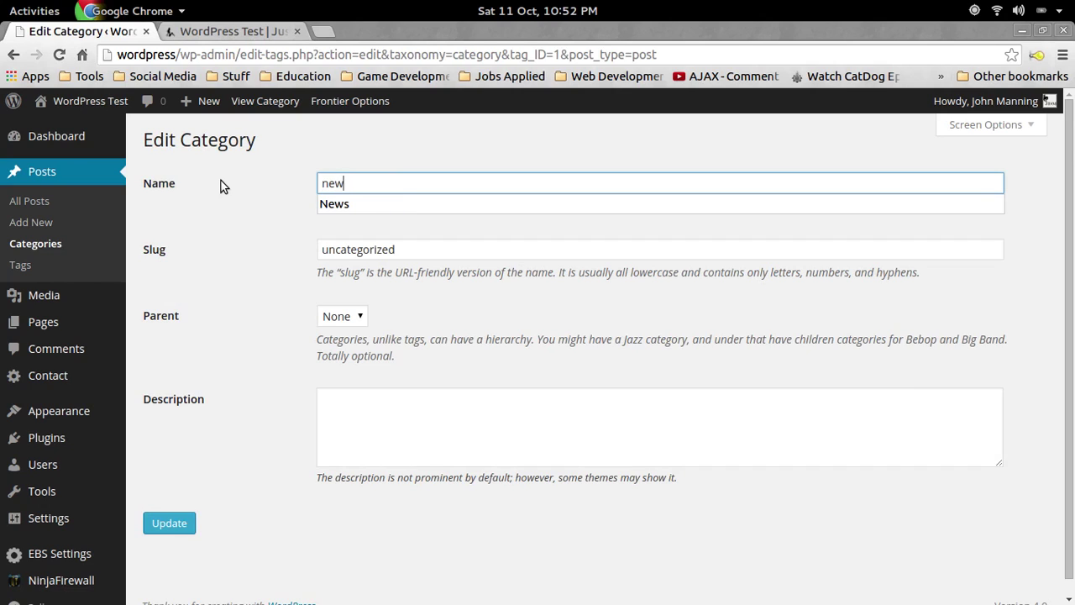
pyautogui.click(336, 204)
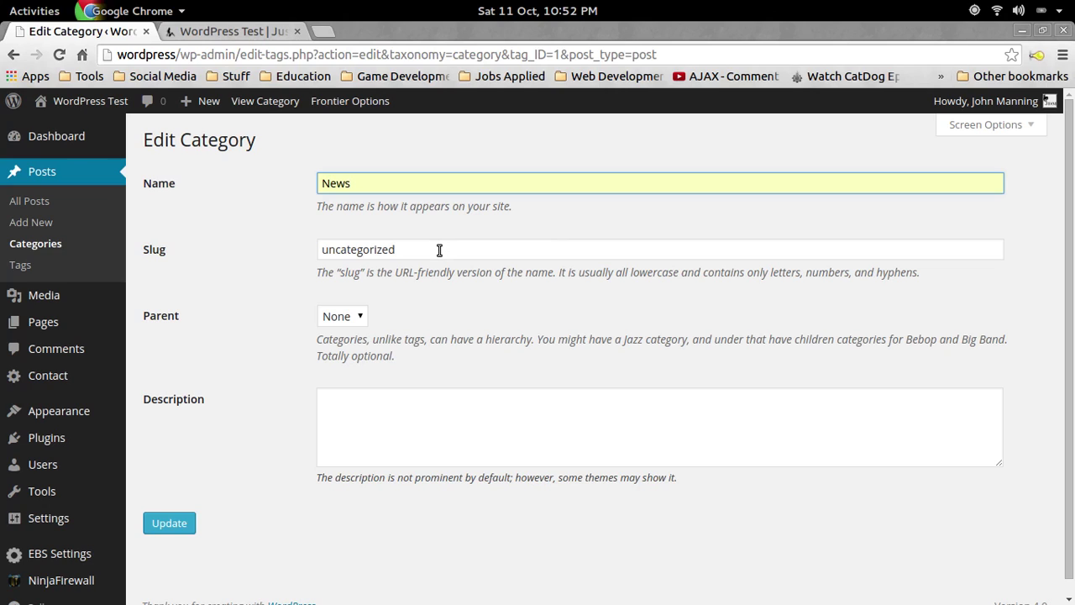
# - Set the category's slug to "news" and save the updated category
pyautogui.moveTo(439, 249); pyautogui.dragTo(280, 248)
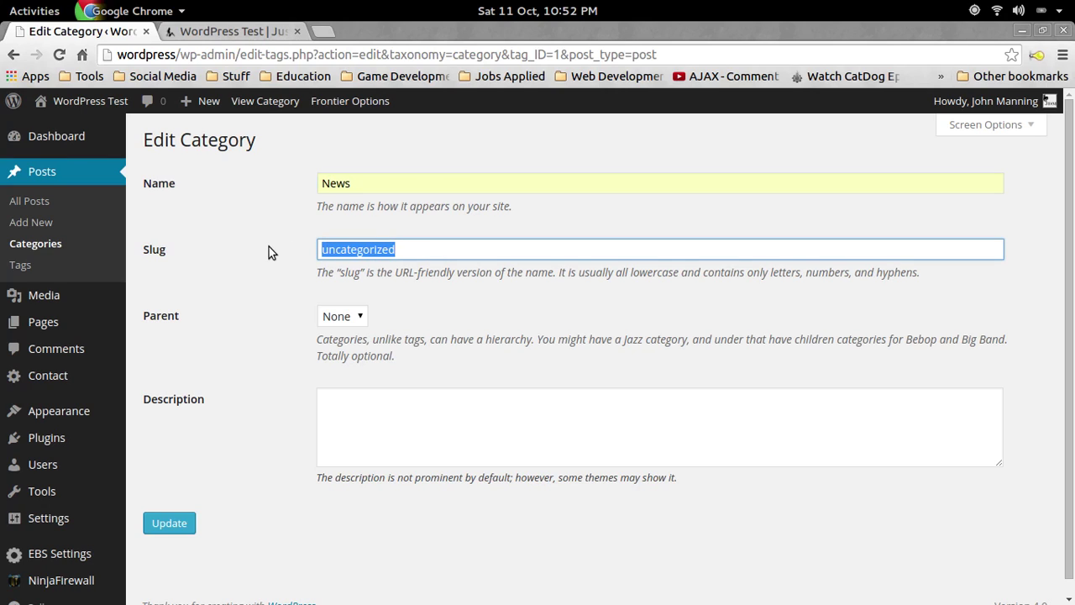
pyautogui.write('news')
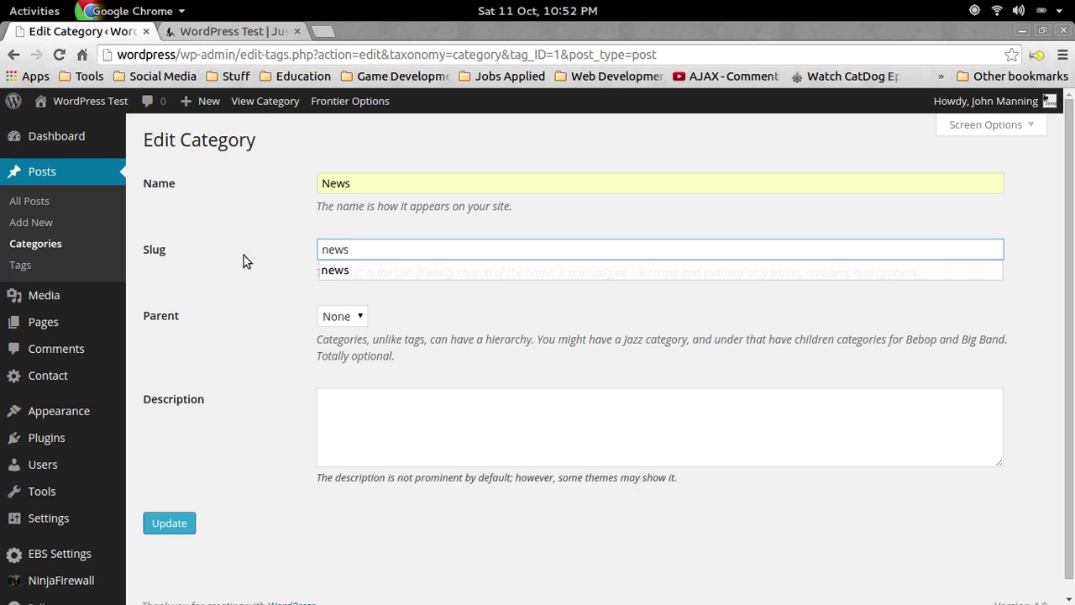
pyautogui.click(244, 255)
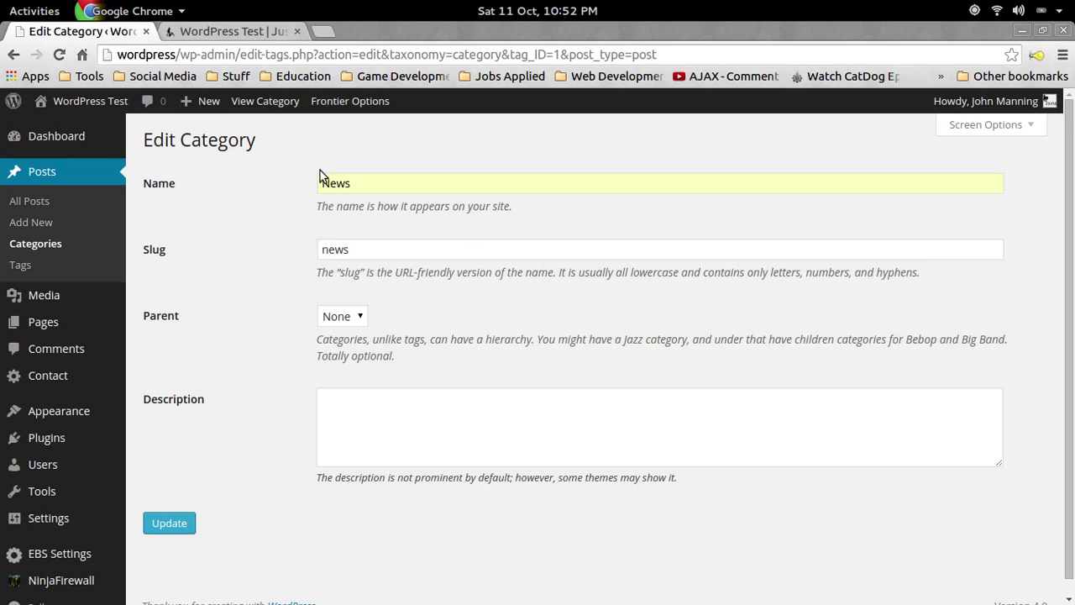
pyautogui.click(181, 523)
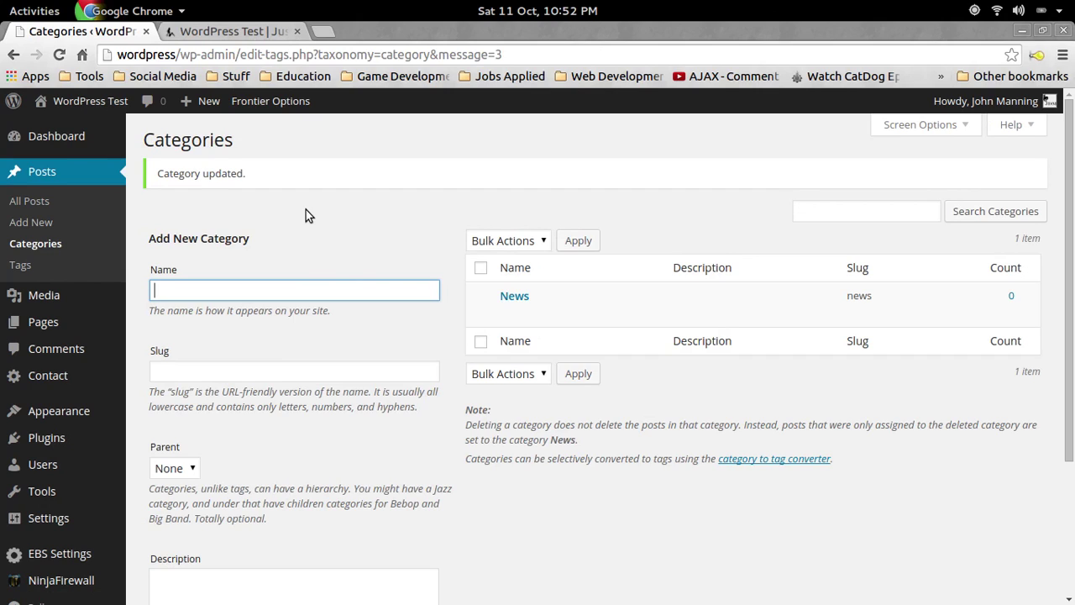
# - Add a new category named "WordPress Tutorials" with the slug "wordpress-tutorials" and no parent, and open its entry
pyautogui.write('WordPress Tutorials')
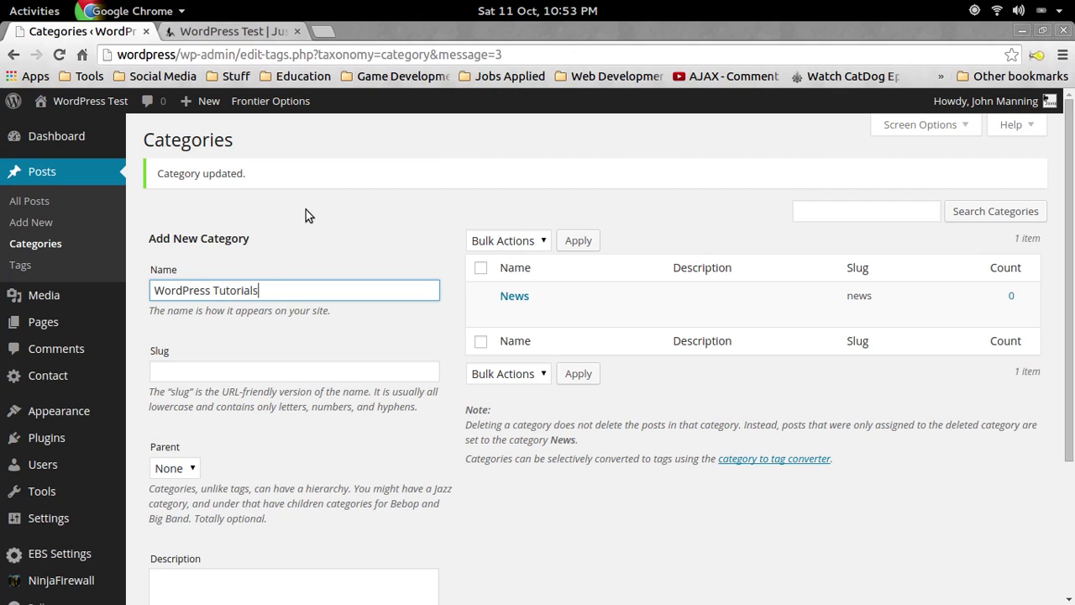
pyautogui.click(195, 371)
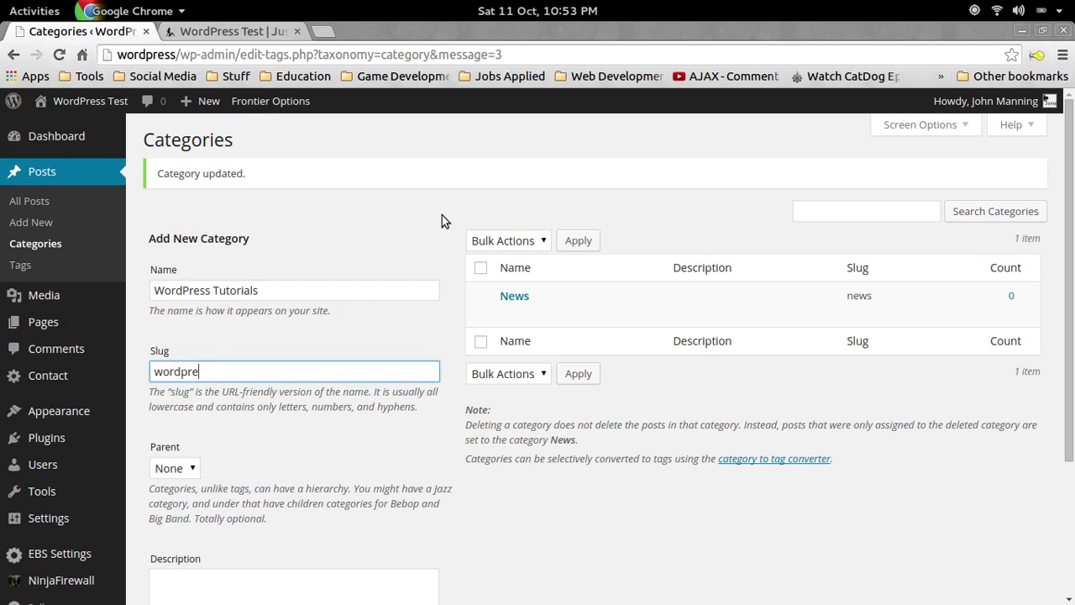
pyautogui.write('wordpress-tutorials')
pyautogui.scroll(-3, 289, 403)
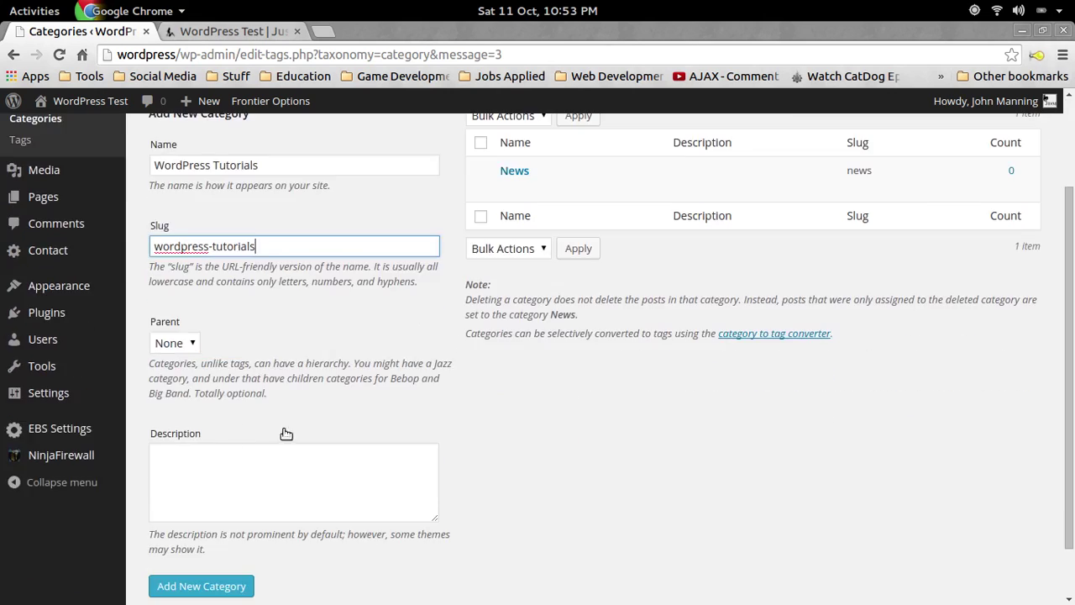
pyautogui.scroll(-2, 252, 504)
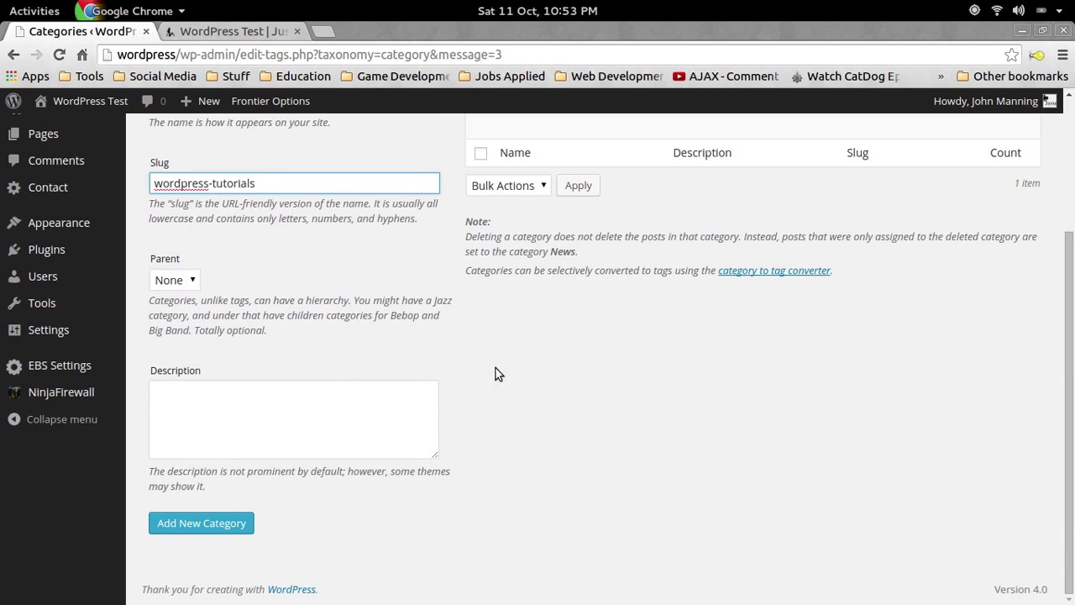
pyautogui.scroll(5, 491, 403)
pyautogui.scroll(-5, 378, 479)
pyautogui.click(212, 524)
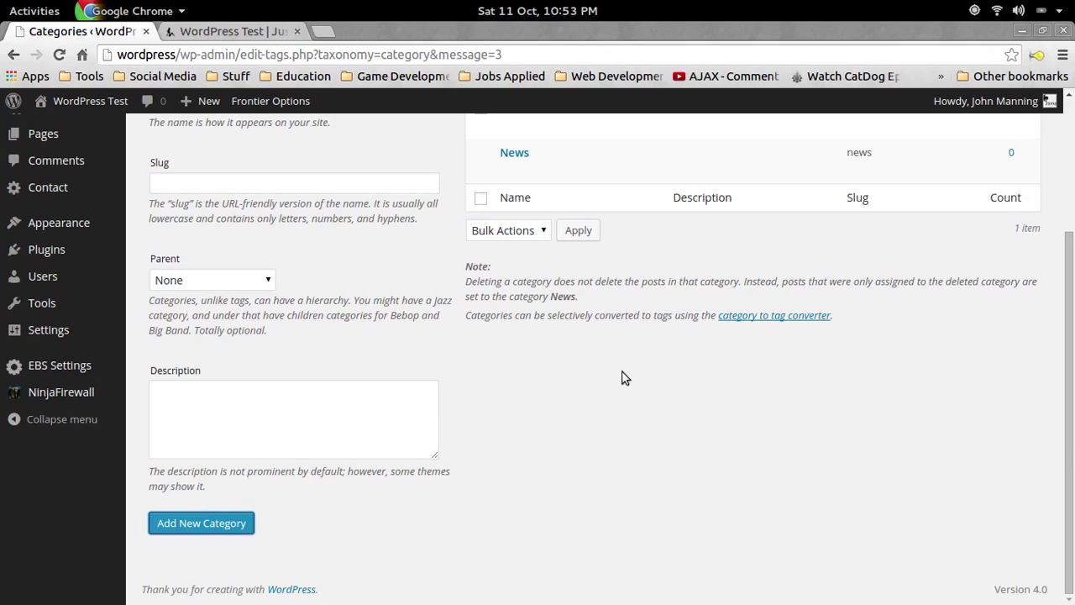
pyautogui.scroll(4, 621, 378)
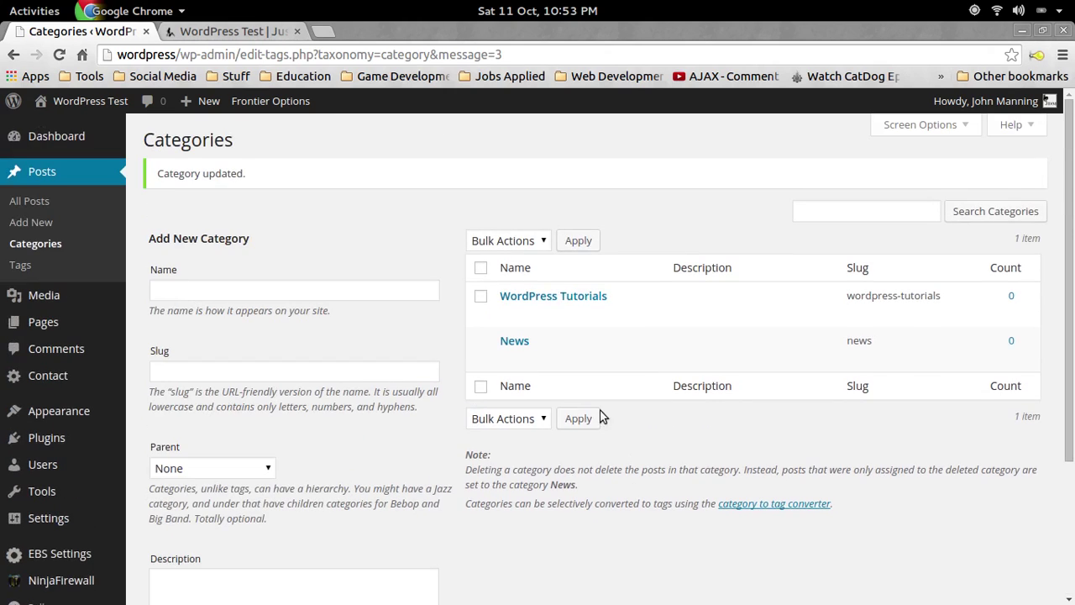
pyautogui.click(543, 295)
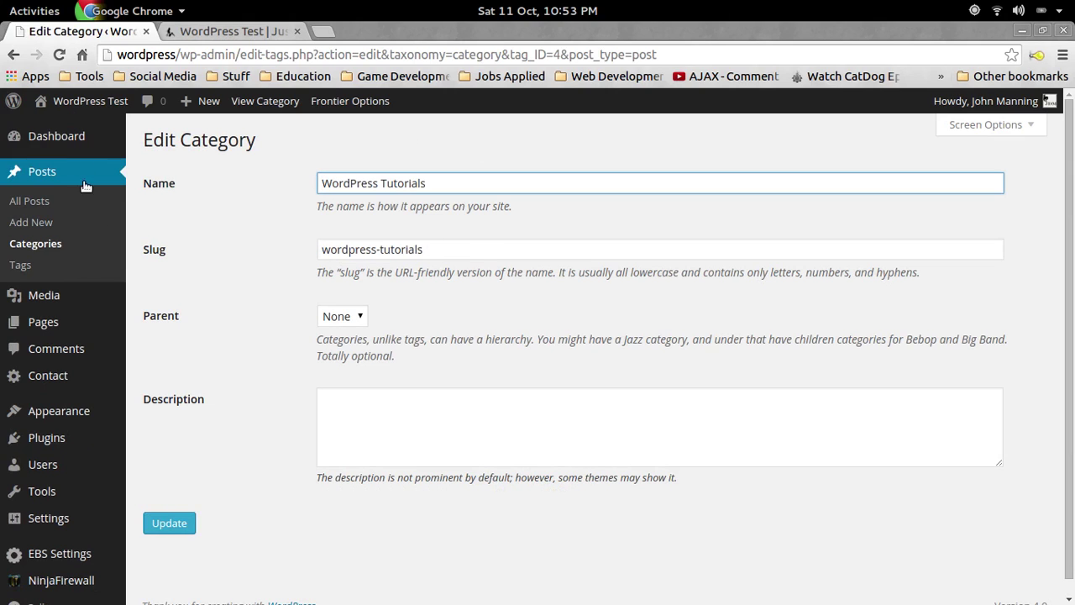
# - Create a new post from the posts list and title it "Education Channel Under Construction"
pyautogui.click(28, 202)
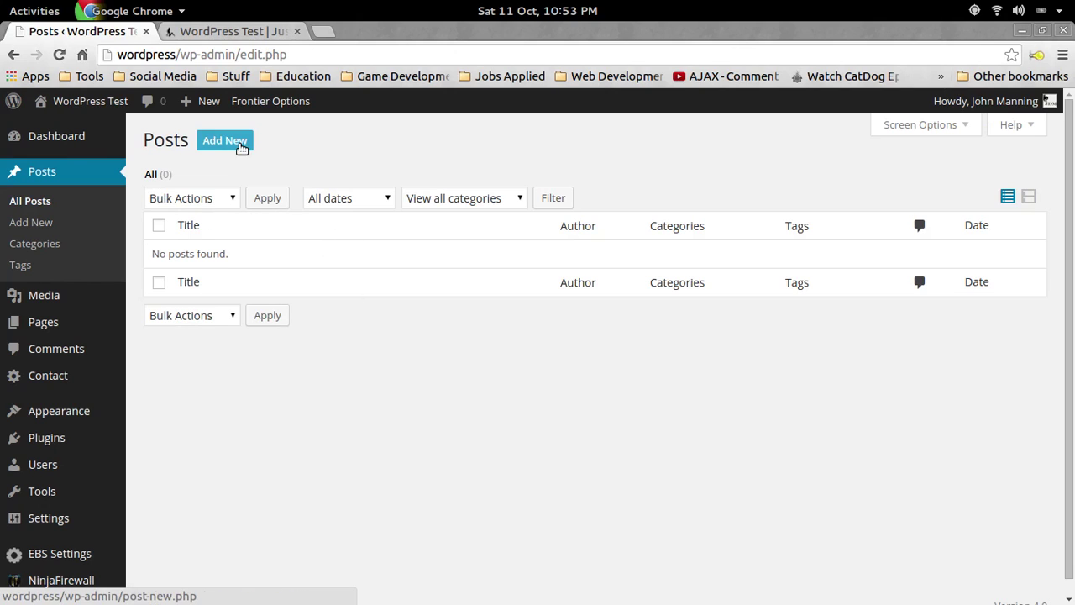
pyautogui.click(242, 147)
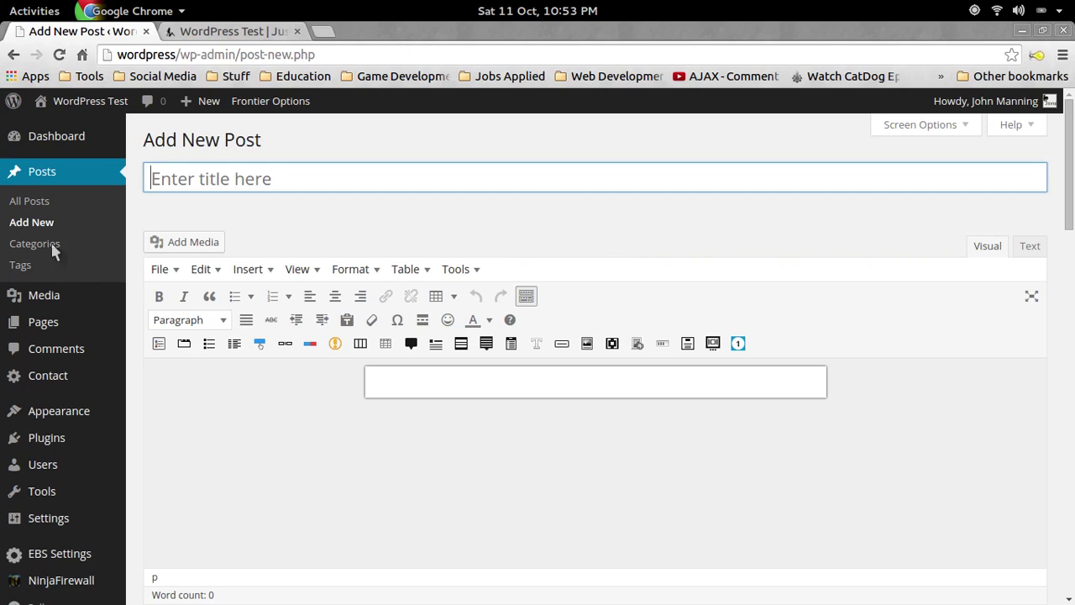
pyautogui.press('super')
pyautogui.press('super')
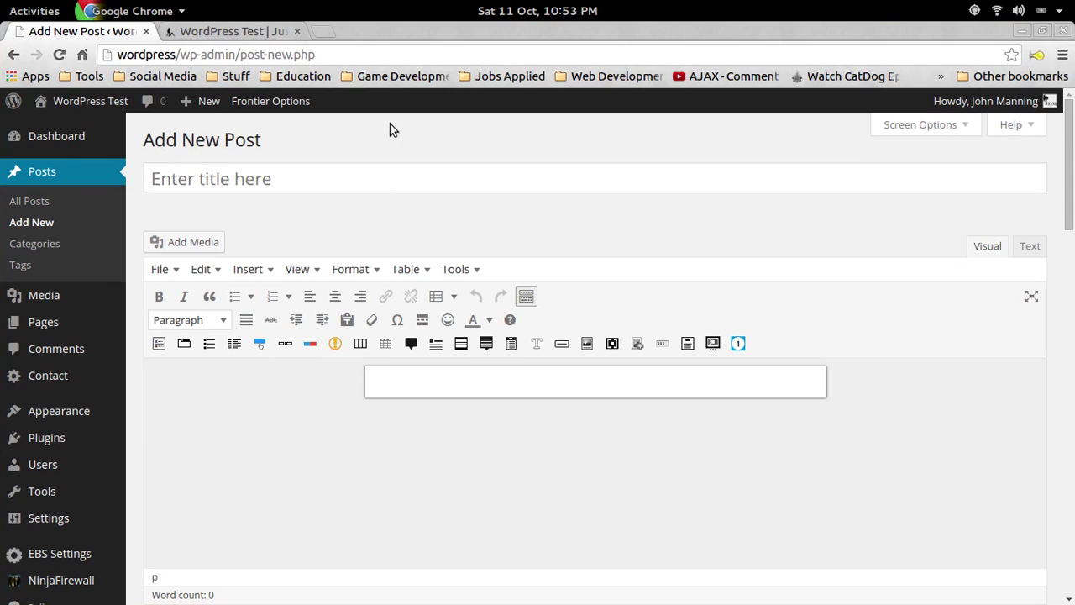
pyautogui.click(332, 179)
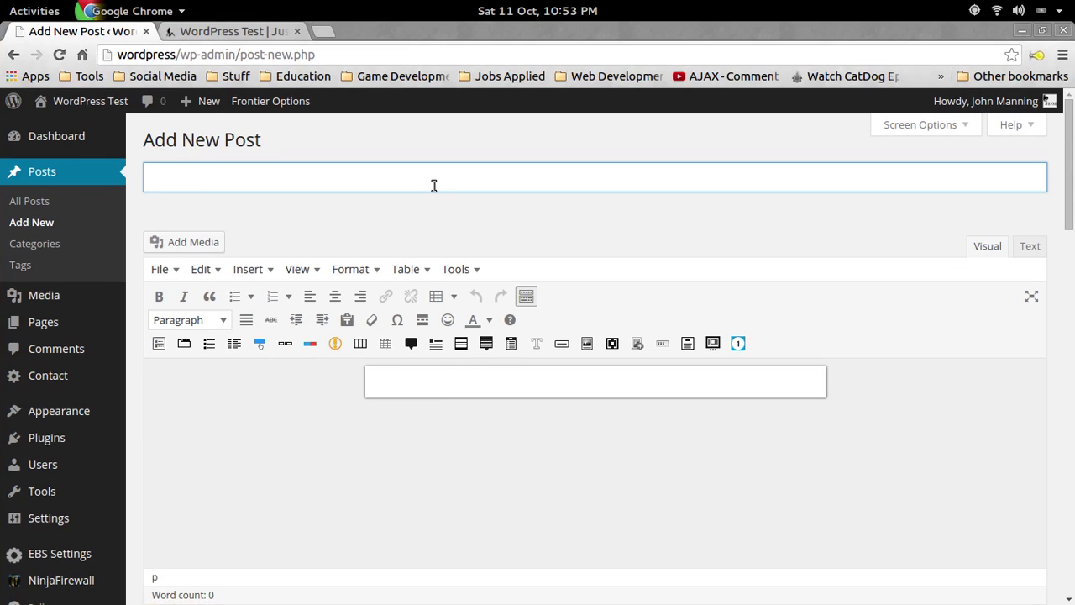
pyautogui.write('Education ')
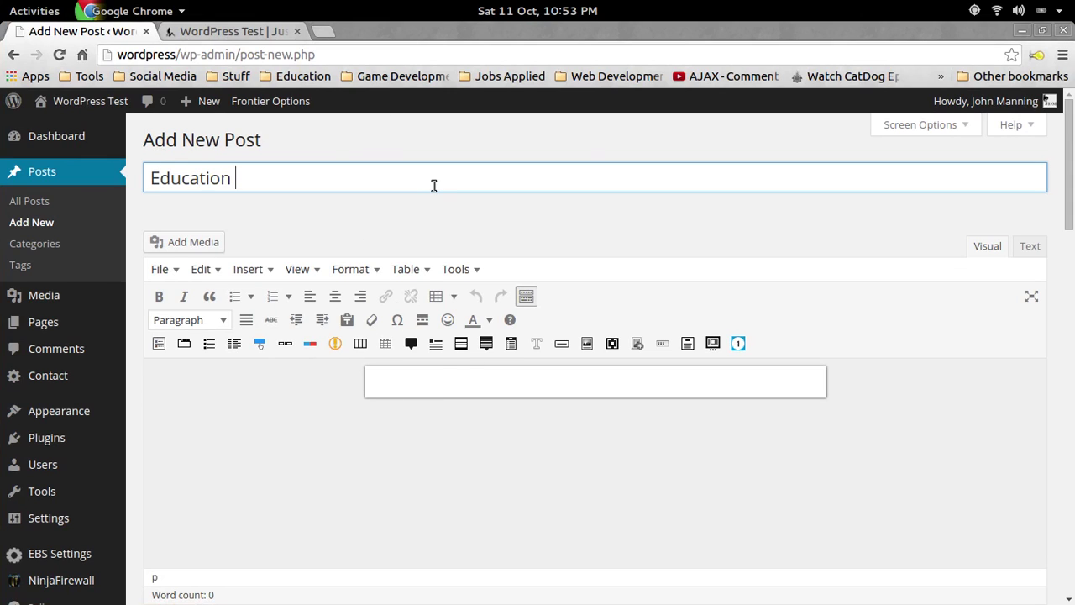
pyautogui.write('Channel ')
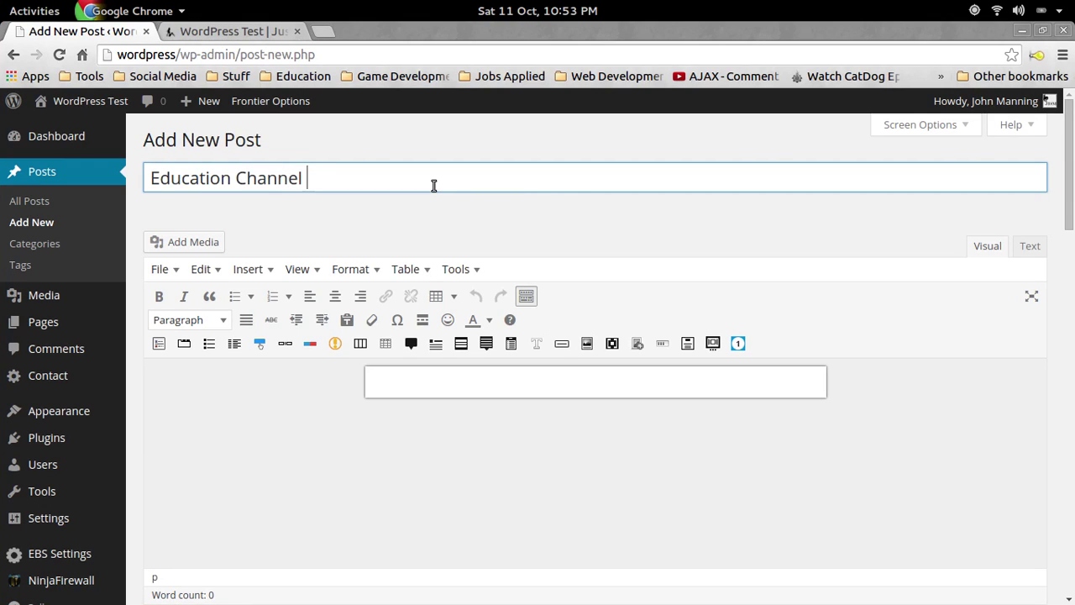
pyautogui.write('Under Cons')
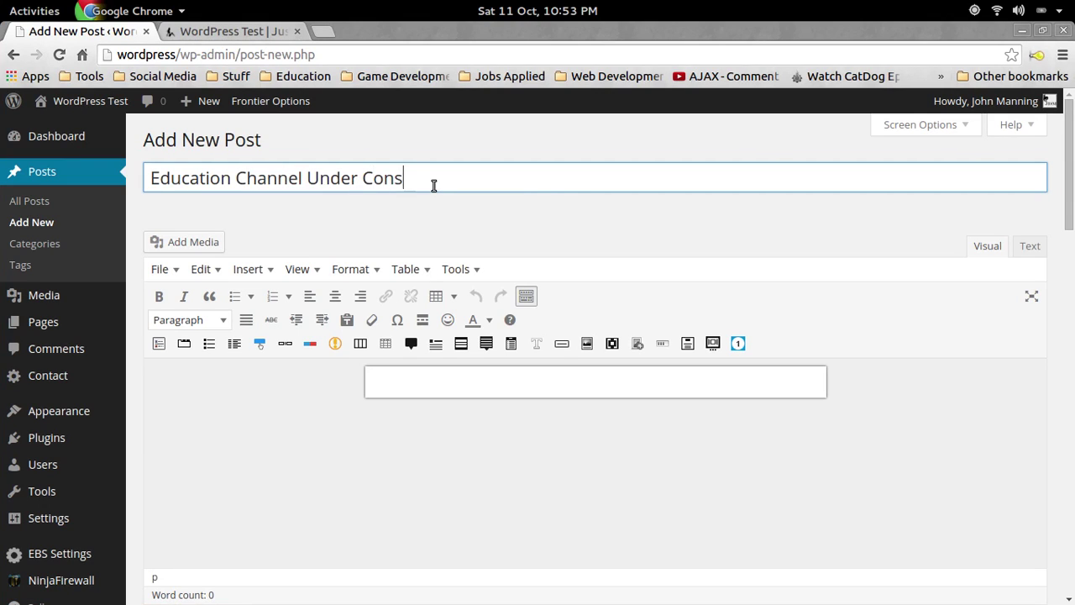
pyautogui.write('troction')
# - Upload construction.jpg from the Pictures folder and insert it into the post body
pyautogui.click(421, 390)
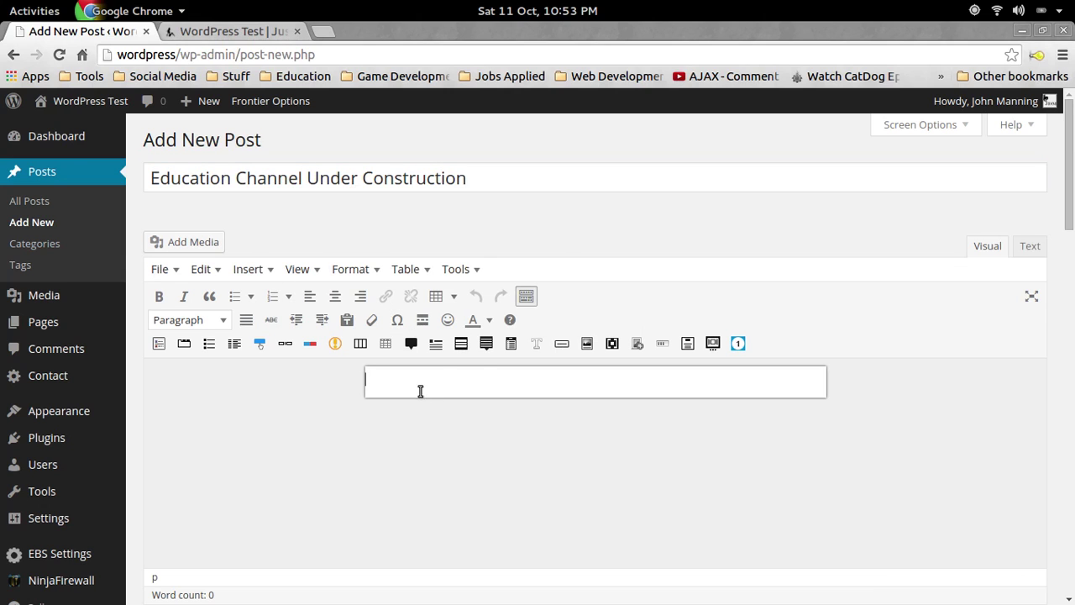
pyautogui.click(185, 243)
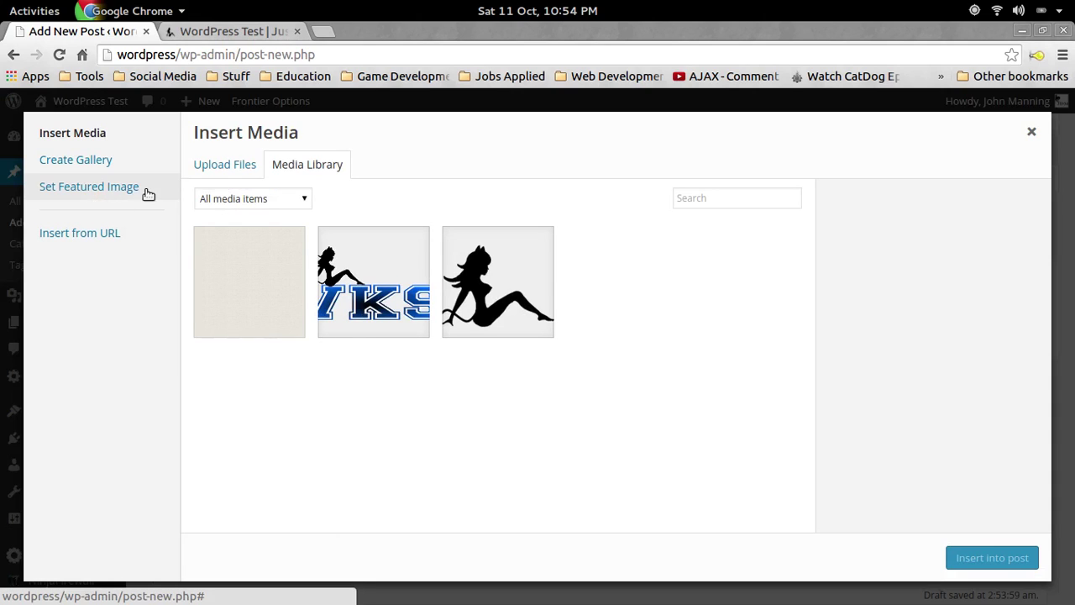
pyautogui.click(225, 165)
pyautogui.click(615, 374)
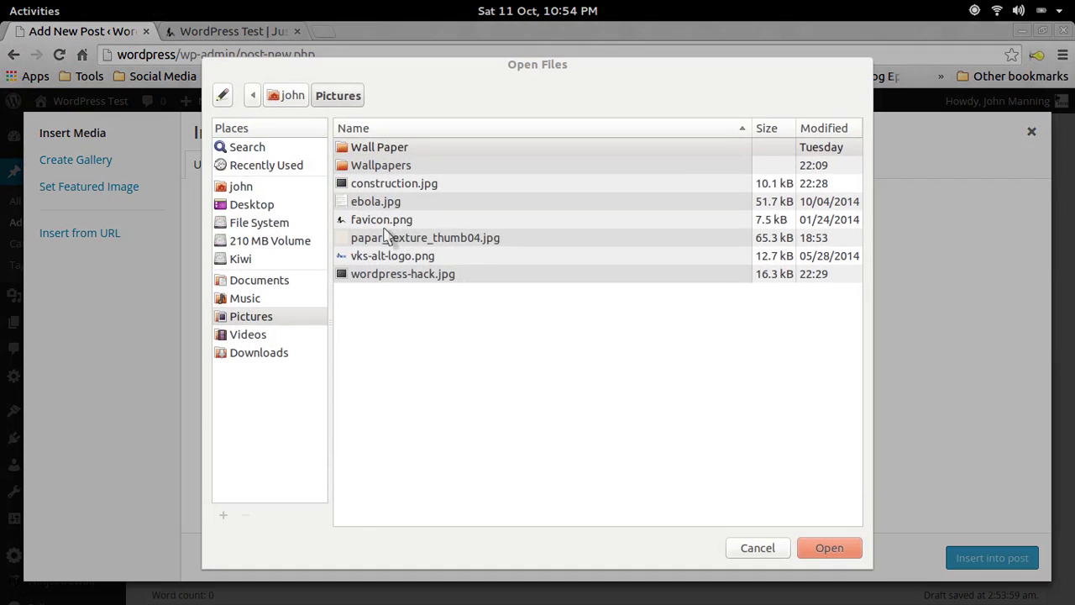
pyautogui.click(390, 186)
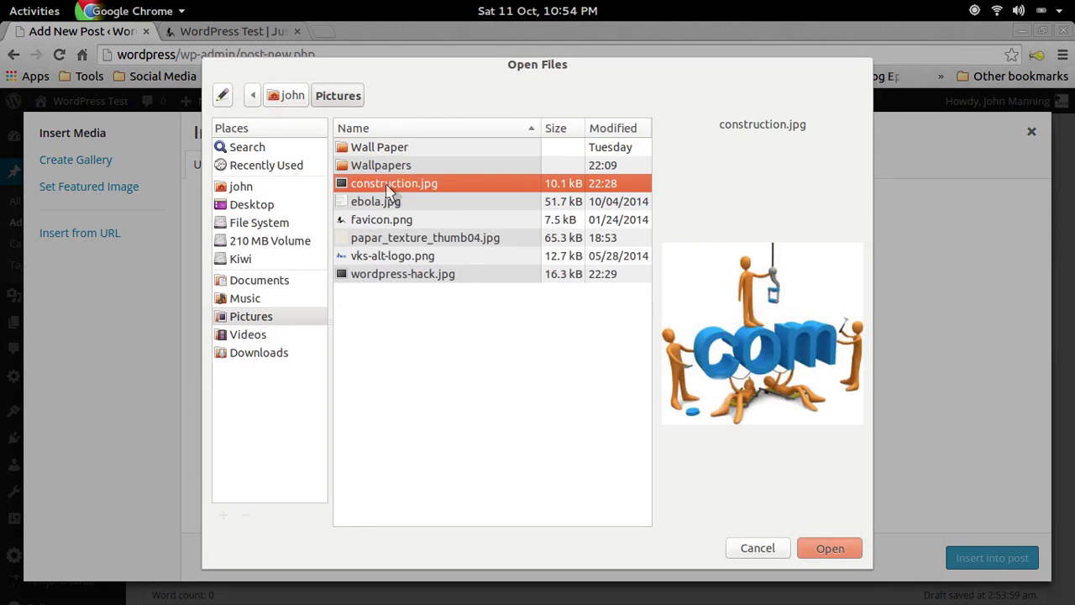
pyautogui.doubleClick(390, 185)
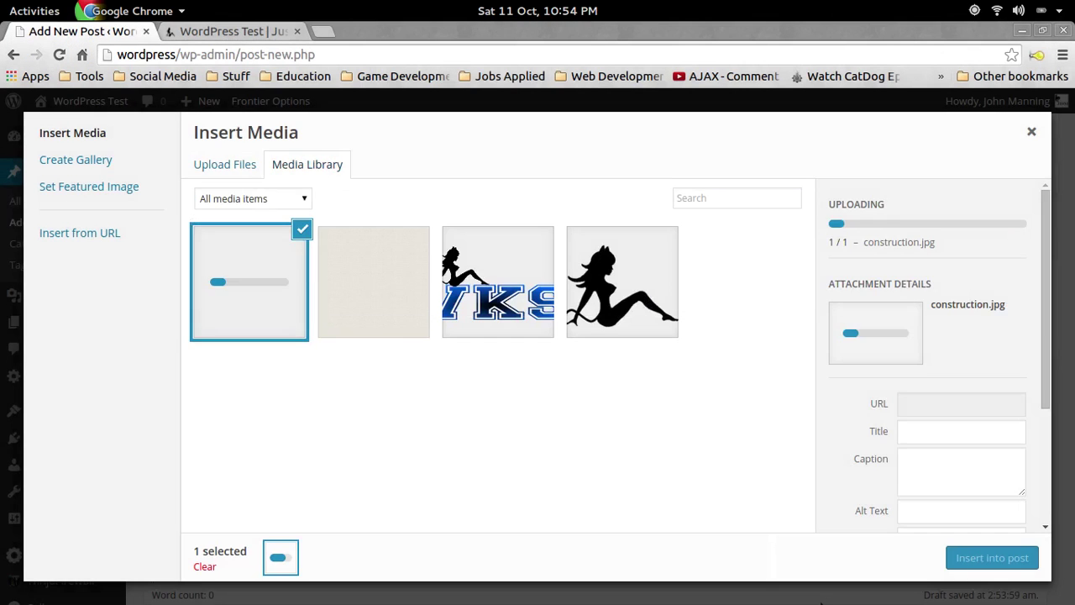
pyautogui.click(970, 564)
# - Edit the inserted construction image so that it is aligned left, and apply the change
pyautogui.click(382, 405)
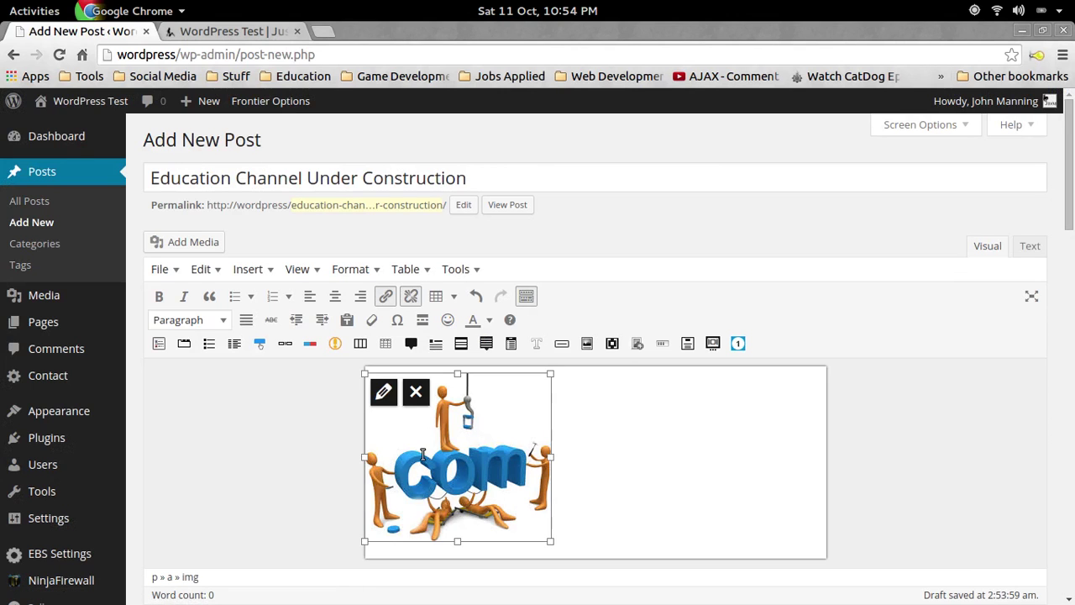
pyautogui.click(381, 402)
pyautogui.click(254, 304)
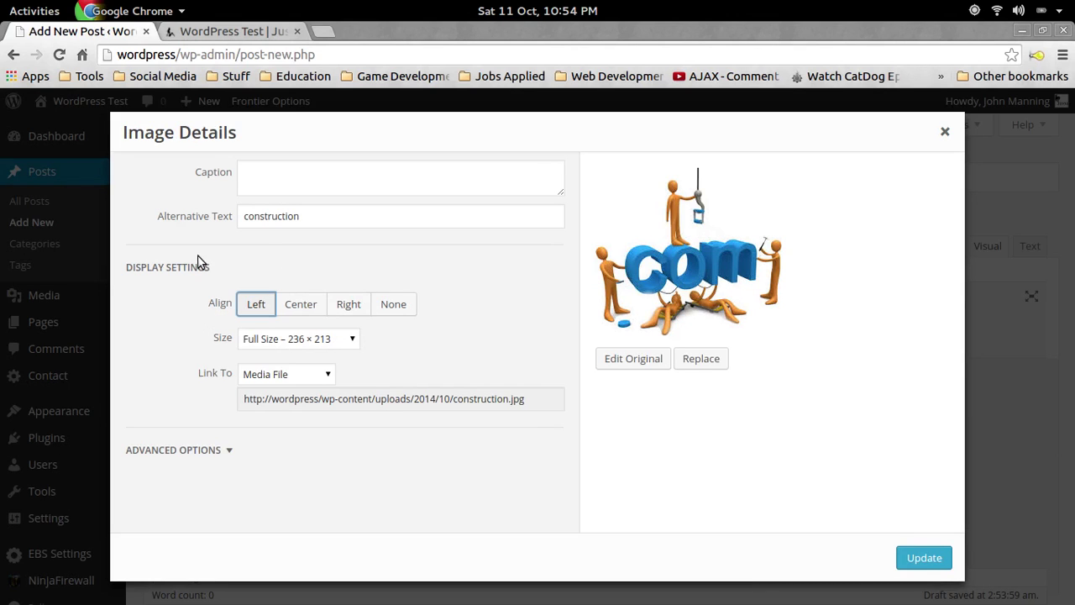
pyautogui.click(922, 561)
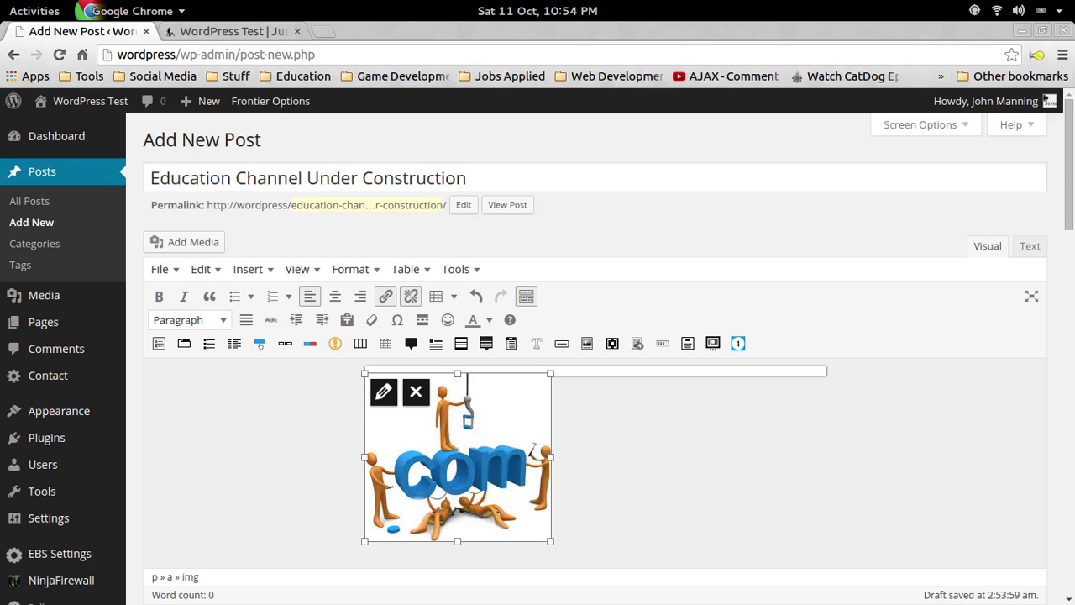
# - Add the heading "Thanks For Your Patience" and the paragraph about the incomplete education channel beside the image
pyautogui.click(643, 388)
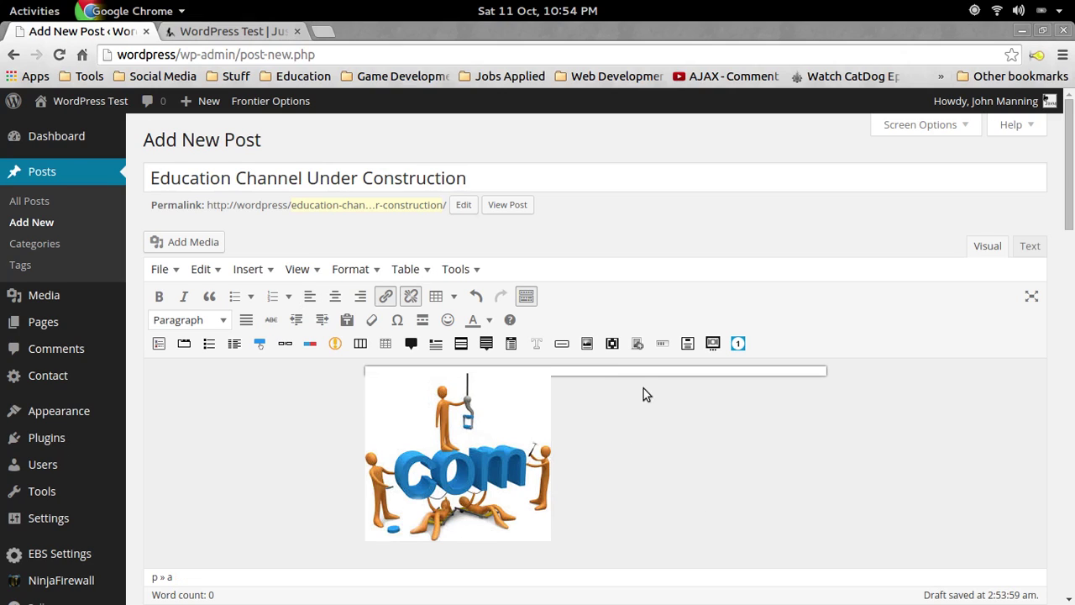
pyautogui.write("Thanks For Your Patience If you have had the opportunity to browse our education channel so far, then you have probably noticed that it's painfully incomplete. We are aware of that fact and are working diligently to get it to an acceptable level as soon as possible. This is a very new module and it's taking time to write the tutorials that are both informative and high quality. In fact, we don't expect that the library of educational material will ever be truly complete as even we are constantly discovering new and more effective ways to do things. Please let us know what you think by leaving comments where they are enabled or by sending us an email. You can send us an email by visiting the contact us page here or by clicking the link in the main menu. Thanks again for your patience, and enjoy the content that is currently available.")
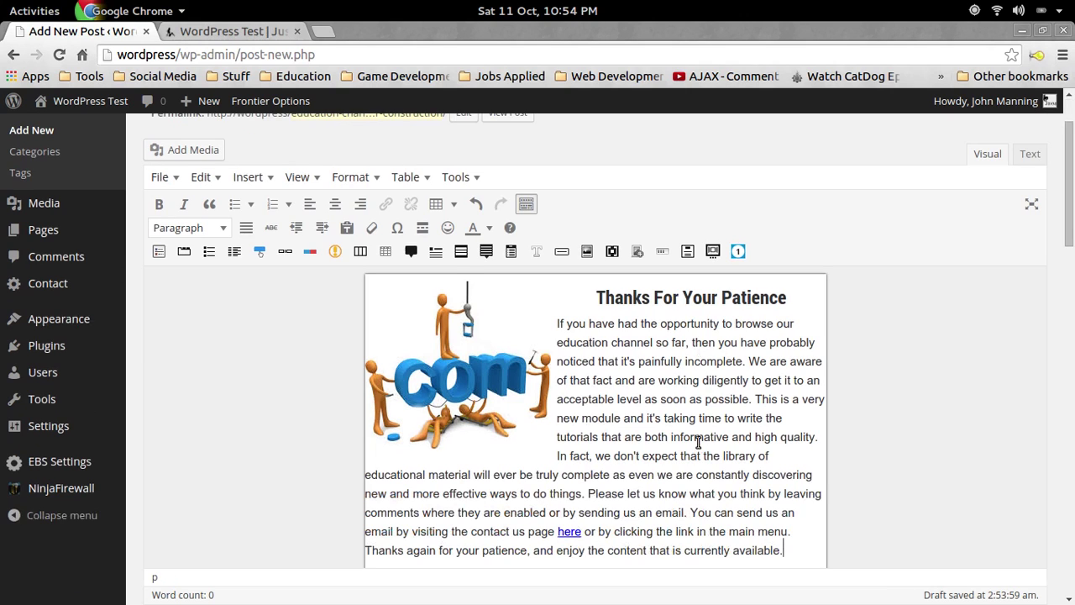
pyautogui.scroll(-7, 736, 366)
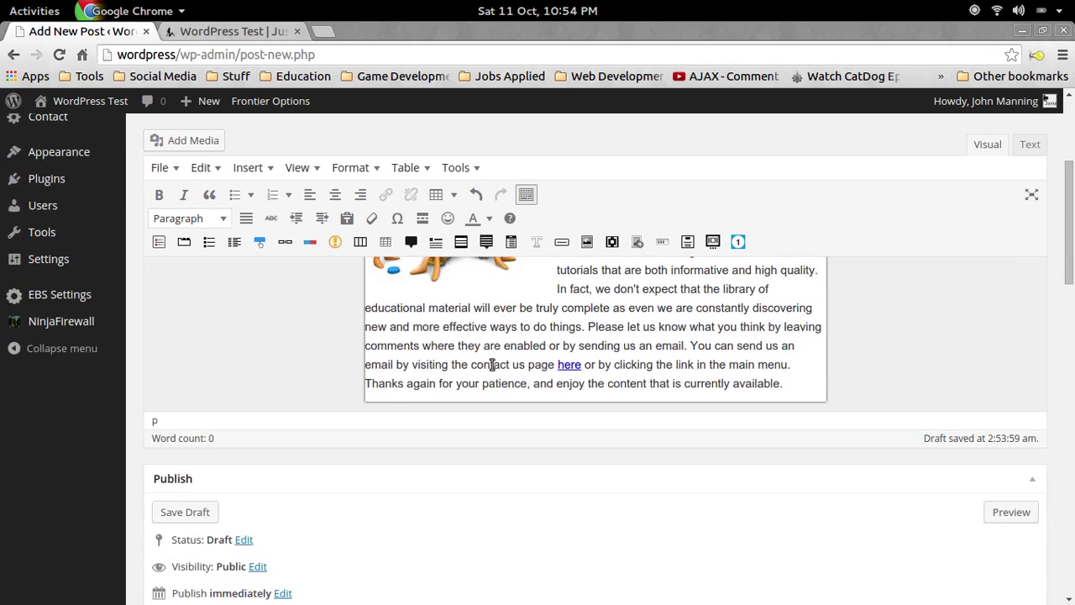
# - Assign the post to the News category and publish it
pyautogui.scroll(-2, 748, 359)
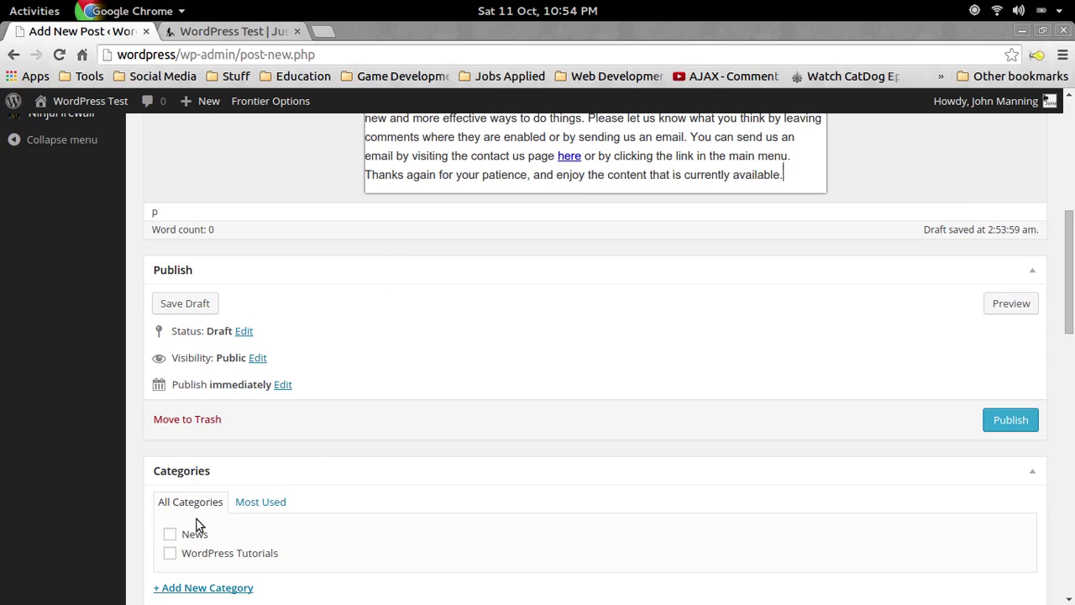
pyautogui.click(1006, 422)
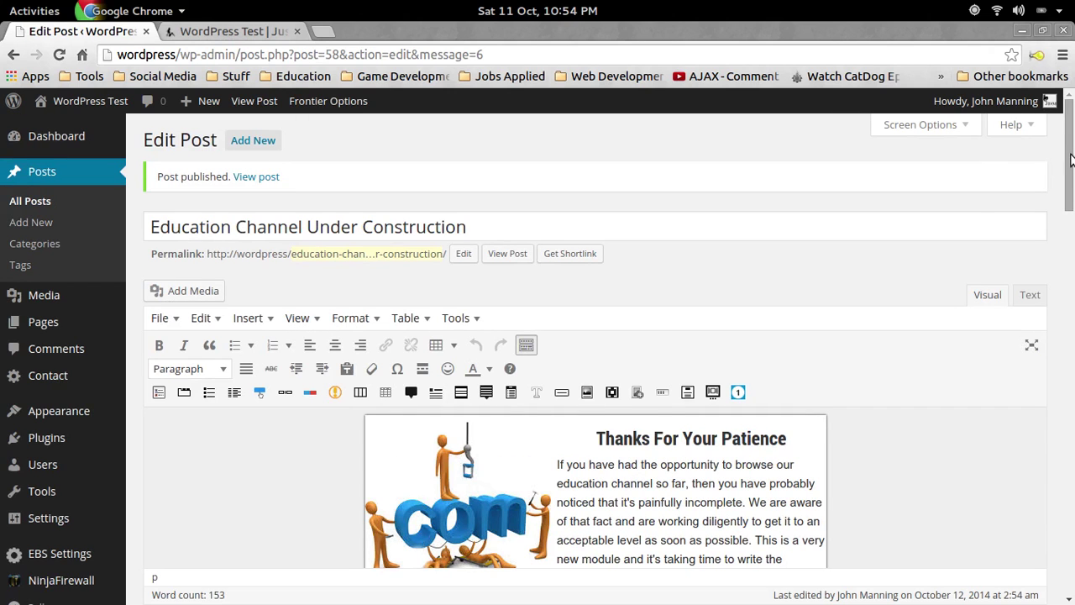
pyautogui.scroll(-10, 264, 275)
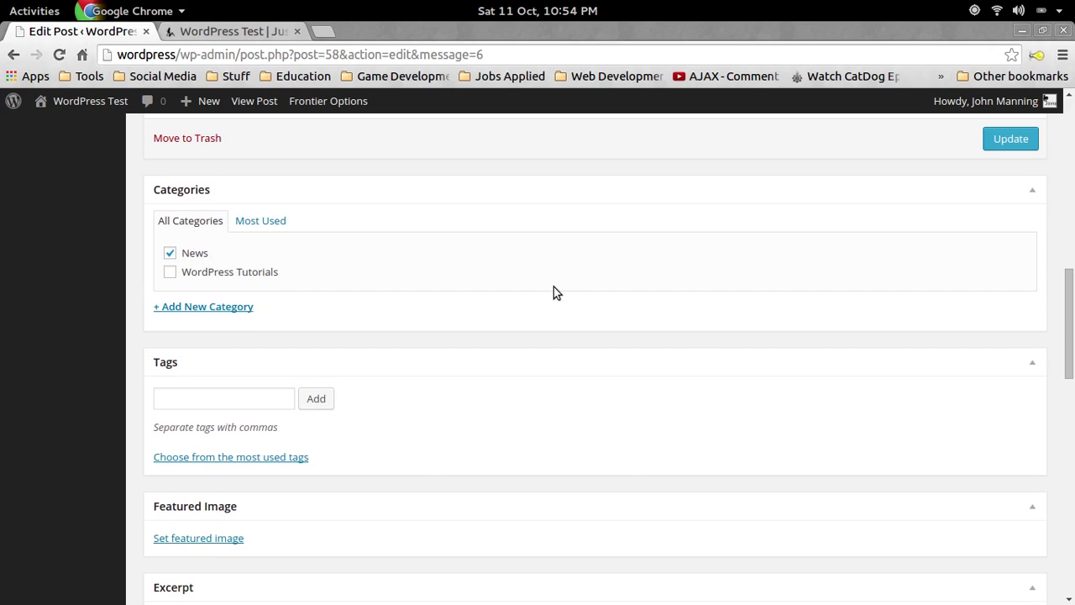
pyautogui.scroll(10, 553, 289)
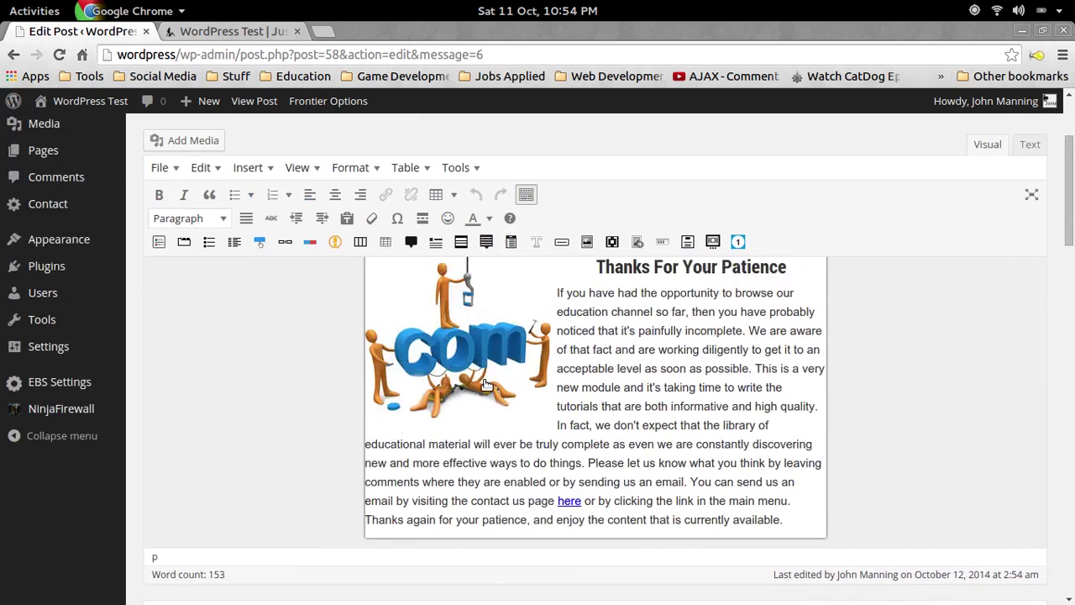
pyautogui.scroll(5, 485, 384)
# - View the published post on the site's News page
pyautogui.click(210, 31)
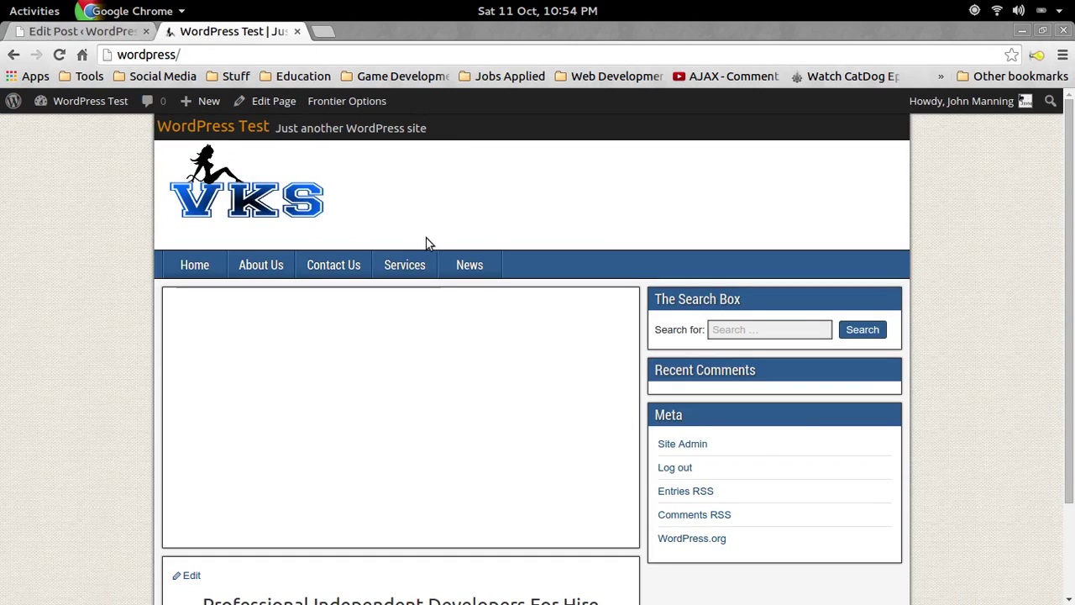
pyautogui.click(492, 278)
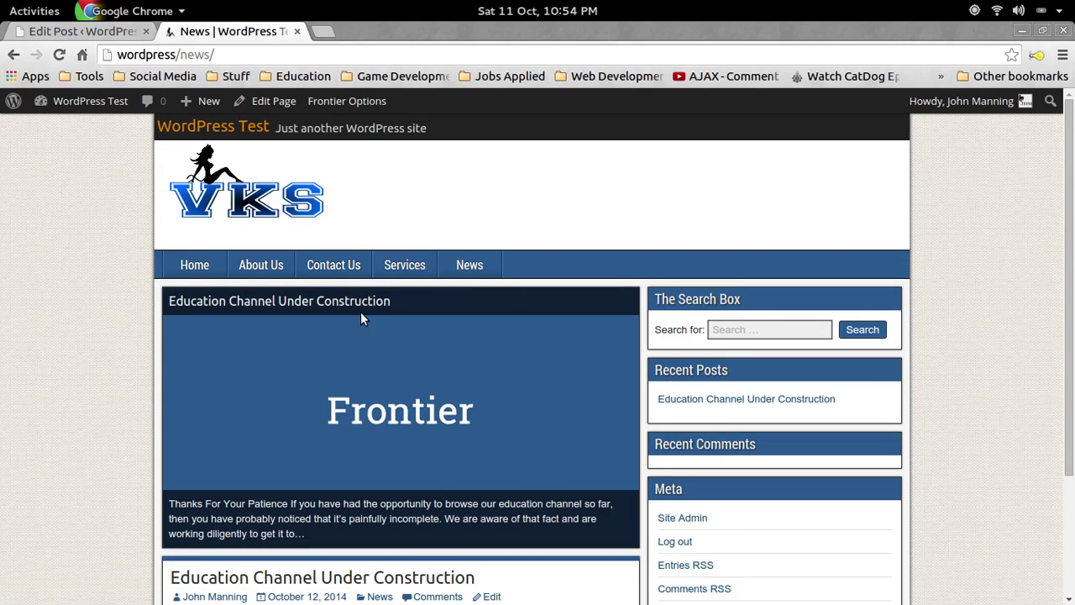
pyautogui.scroll(-4, 360, 317)
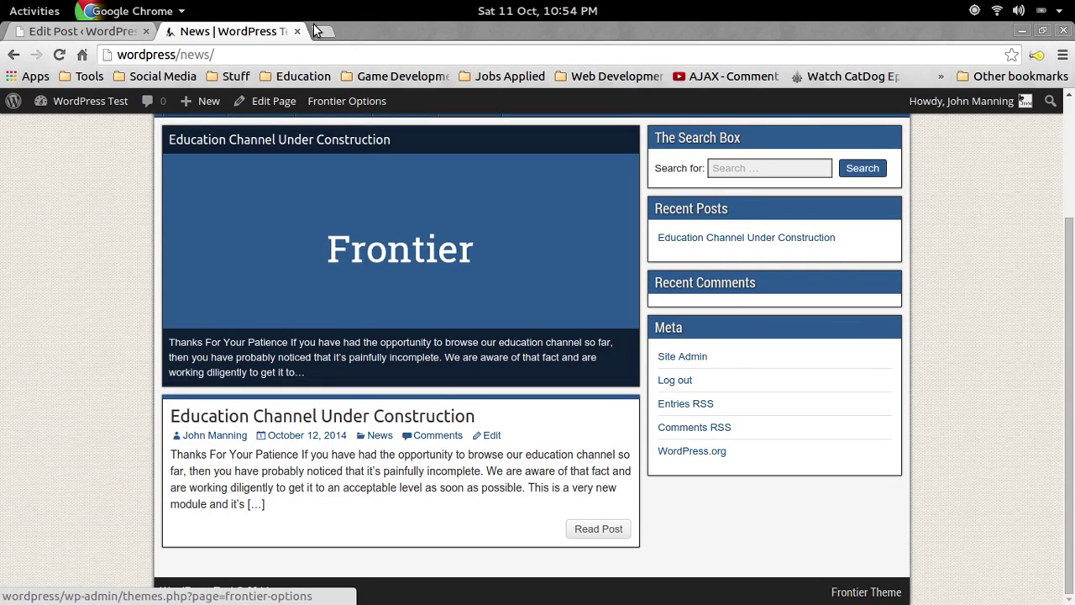
# - Set construction.jpg from the media library as the post's featured image and update the post
pyautogui.click(101, 32)
pyautogui.scroll(-10, 292, 325)
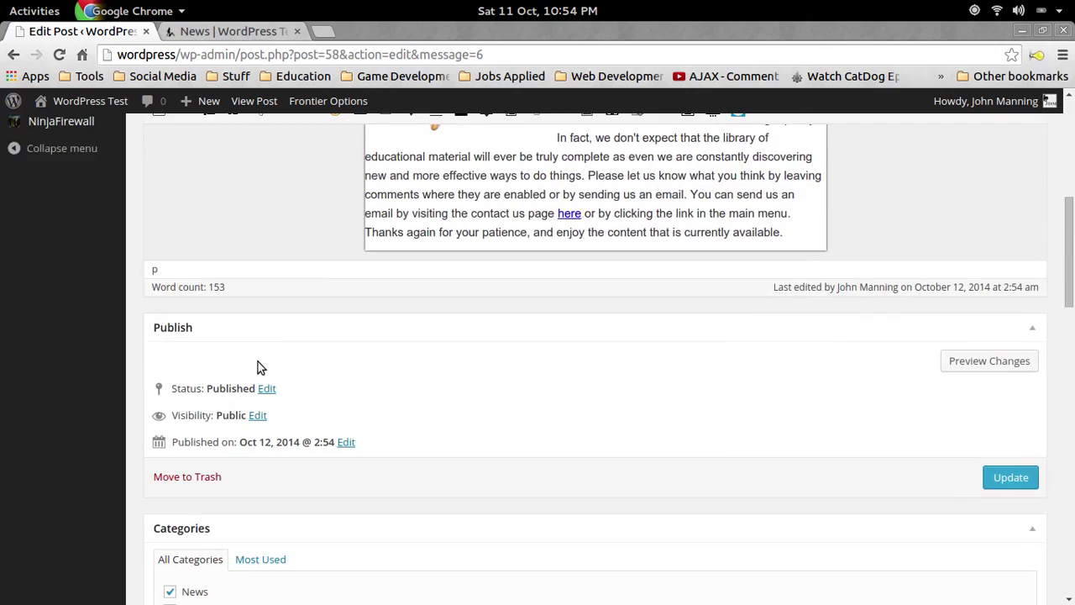
pyautogui.scroll(-15, 257, 367)
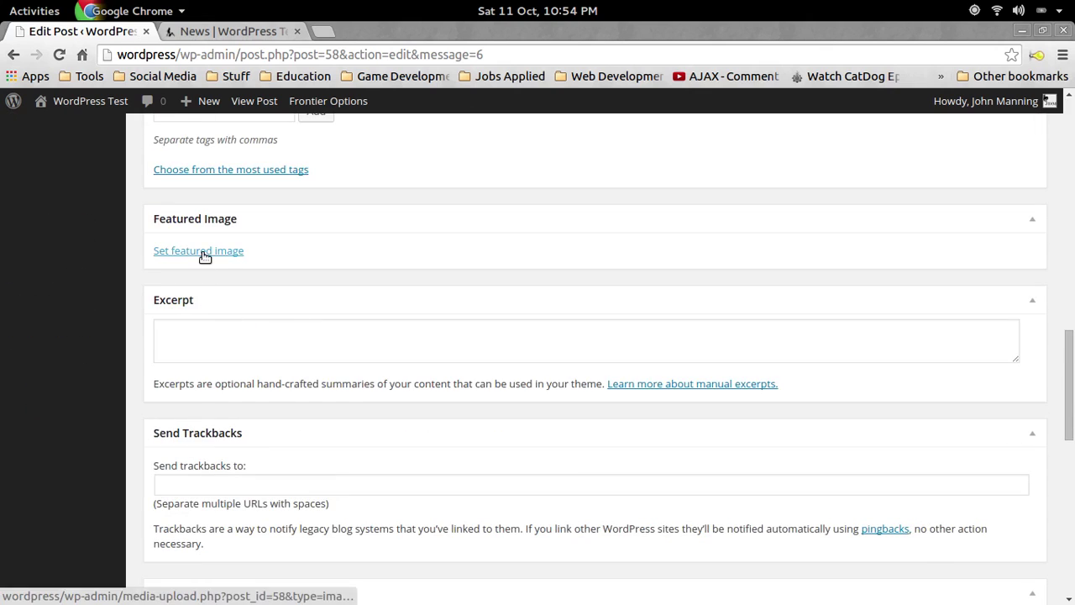
pyautogui.click(204, 257)
pyautogui.click(84, 276)
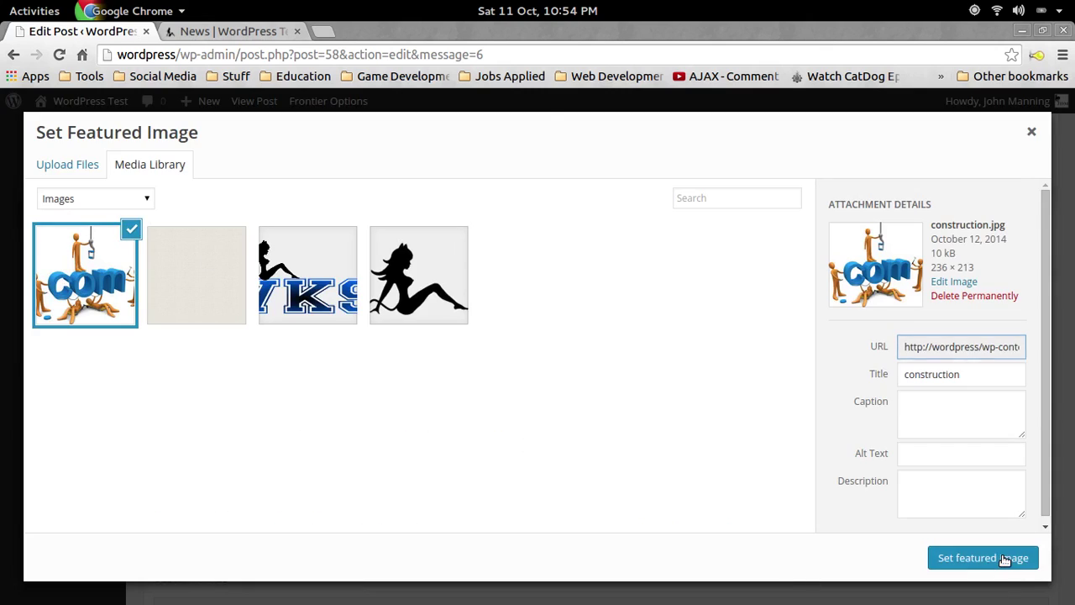
pyautogui.click(1004, 559)
pyautogui.scroll(5, 900, 263)
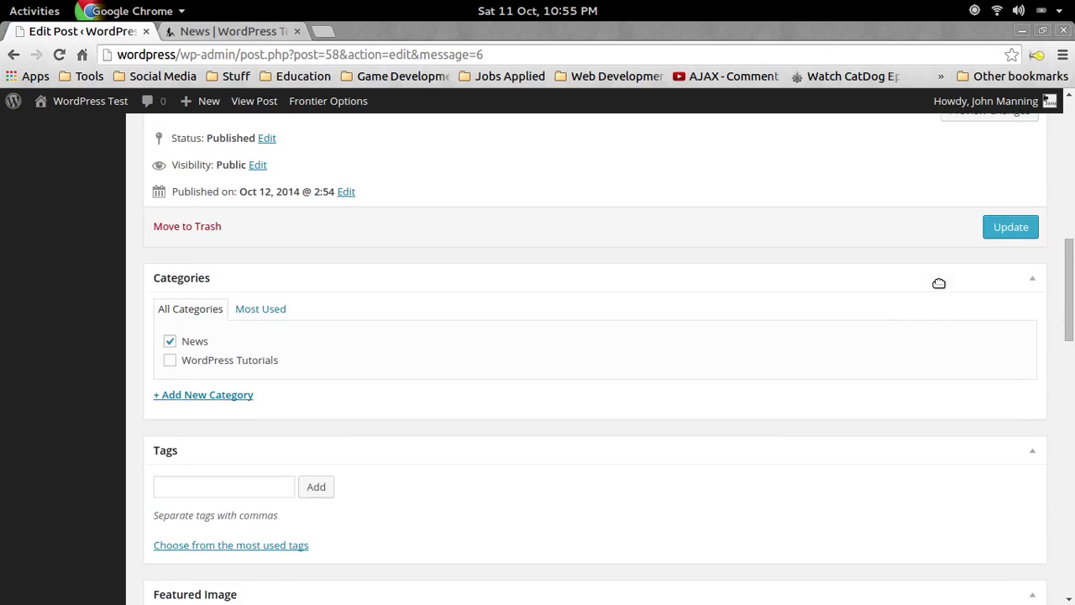
pyautogui.scroll(1, 939, 283)
pyautogui.click(1001, 269)
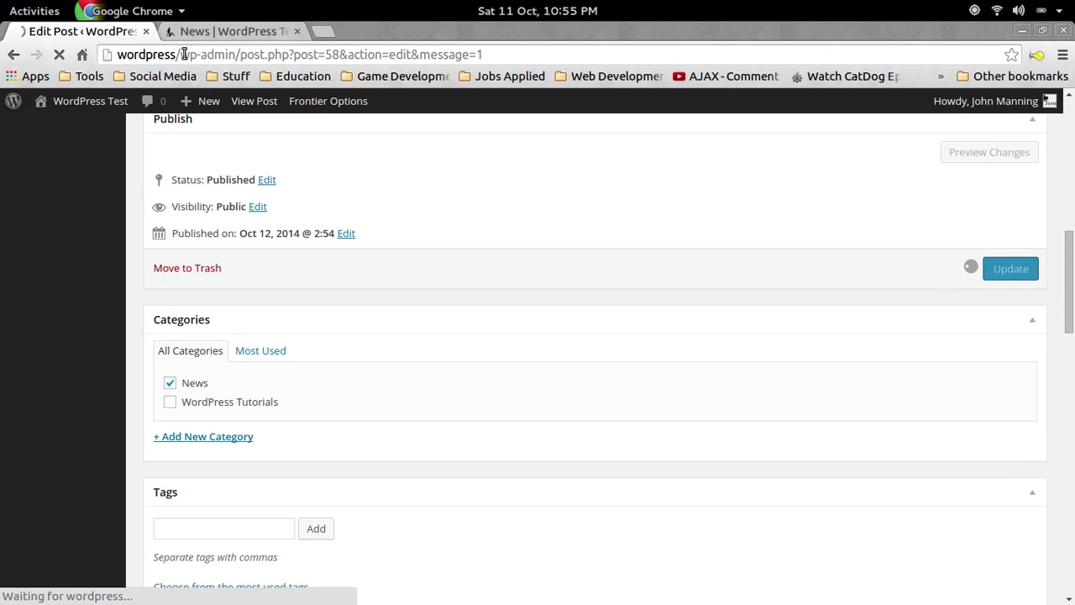
# - Reload the site's News page to check the post's featured image, and return to the post editor
pyautogui.click(224, 32)
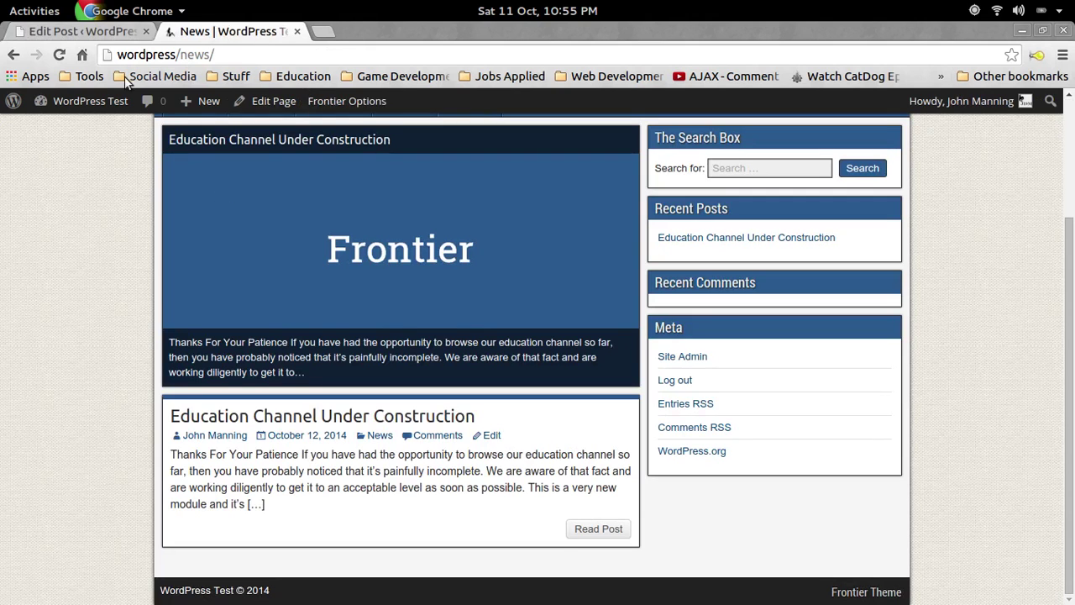
pyautogui.click(59, 54)
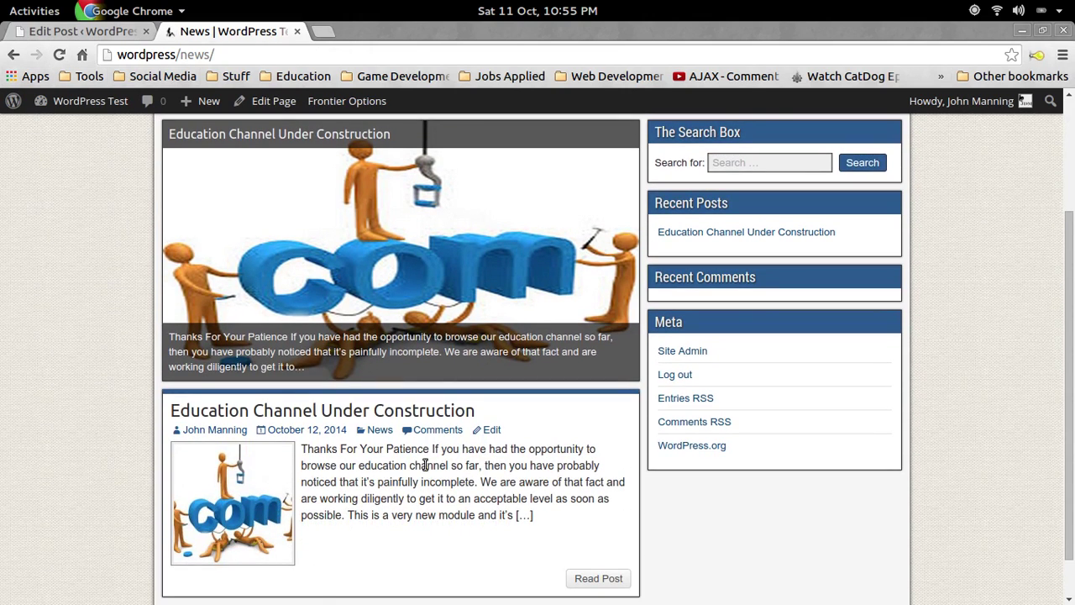
pyautogui.click(83, 31)
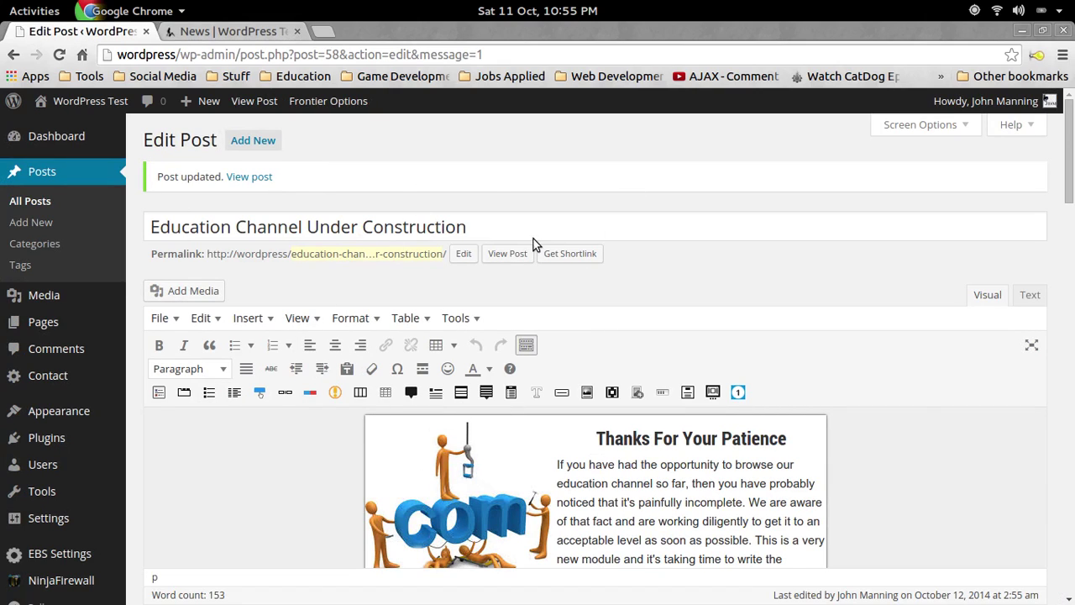
# - Start another new post and assign it to the WordPress Tutorials category
pyautogui.click(260, 141)
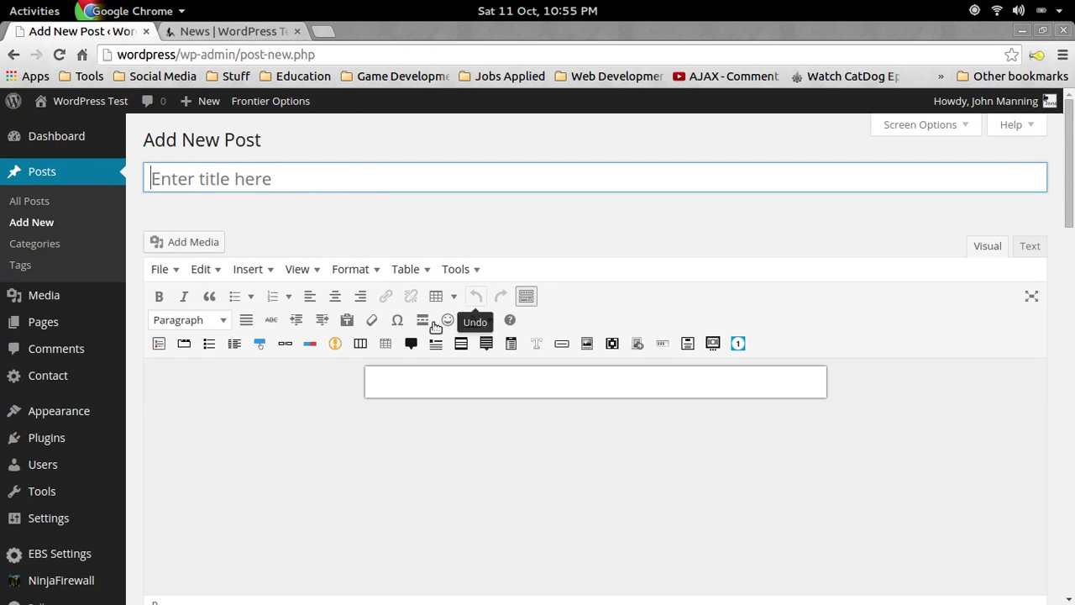
pyautogui.scroll(-5, 211, 336)
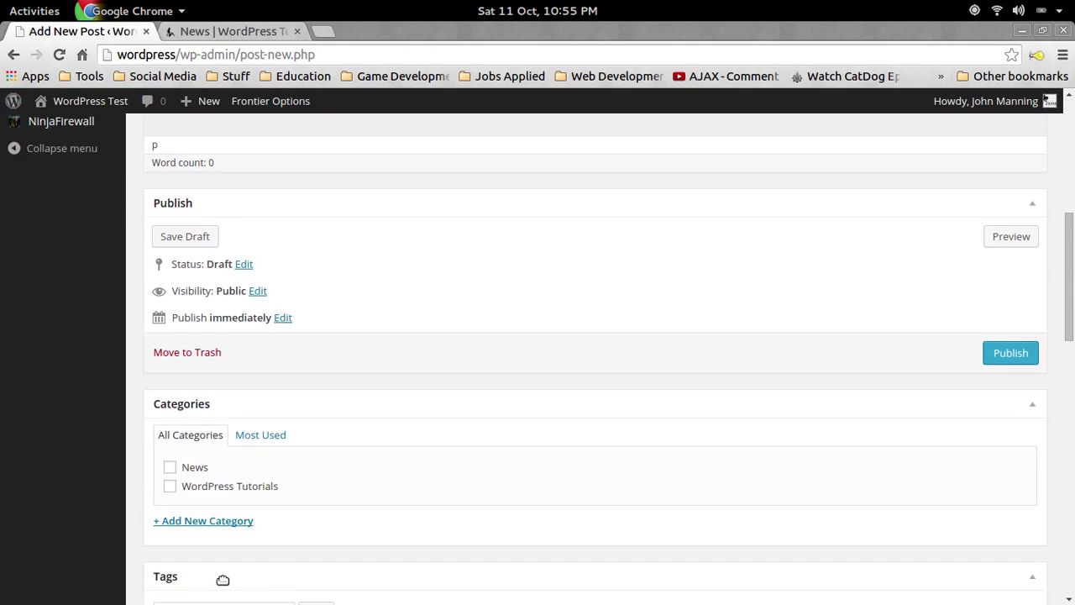
pyautogui.click(169, 485)
pyautogui.hotkey('alt', 'Tab')
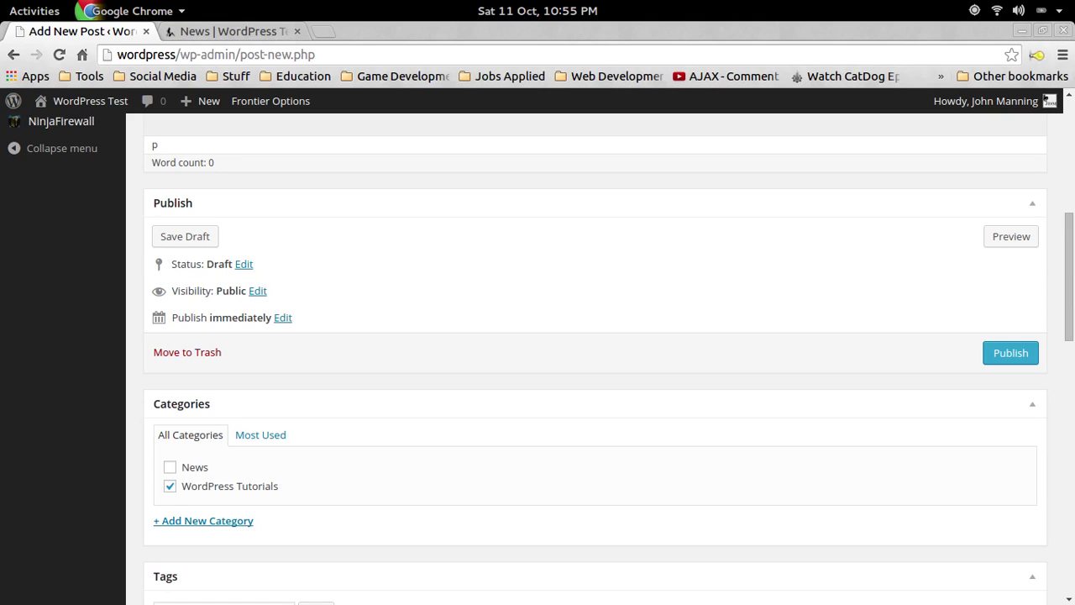
# - Upload wordpress-hack.jpg from the Pictures folder and insert it into the new post's body
pyautogui.scroll(3, 552, 342)
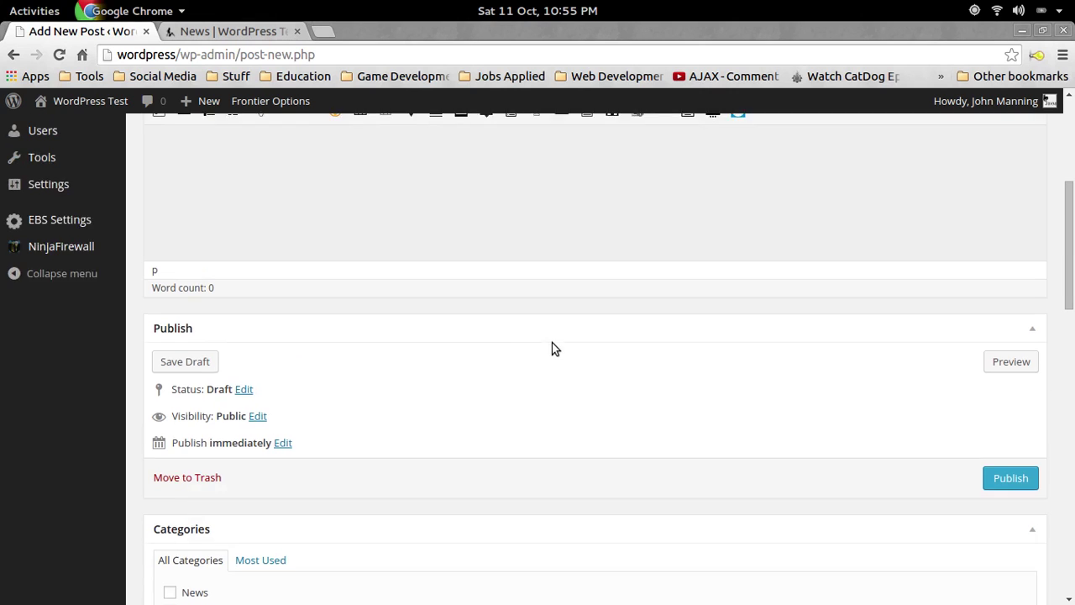
pyautogui.scroll(4, 552, 344)
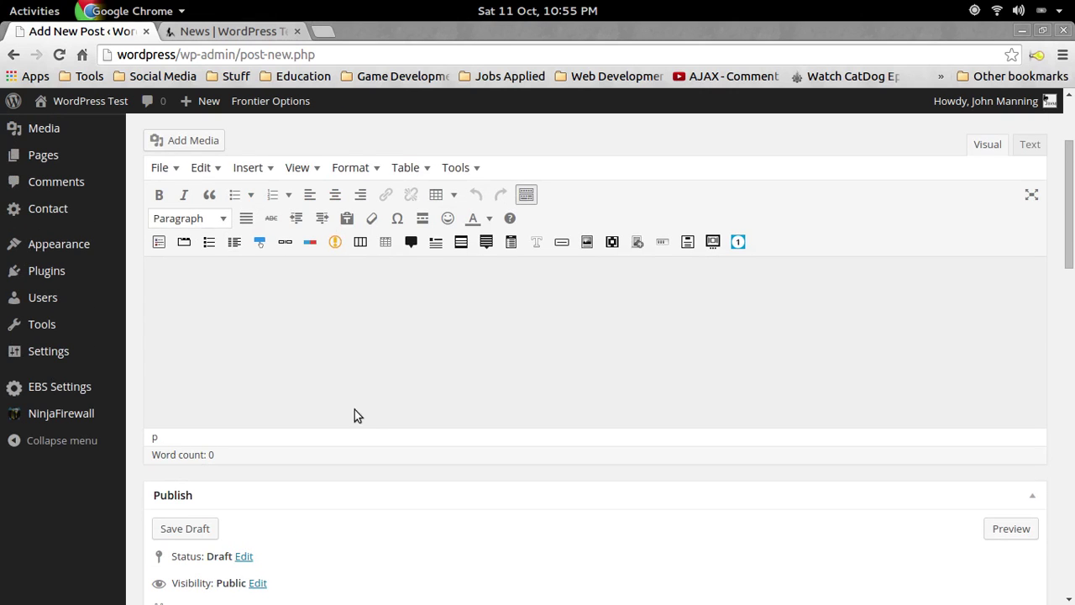
pyautogui.scroll(3, 393, 395)
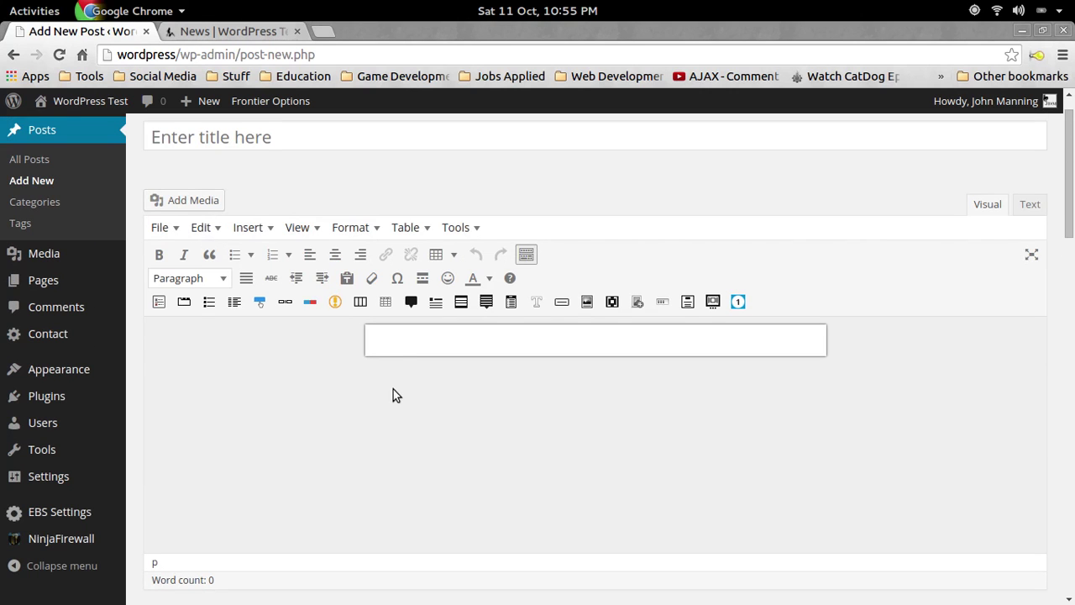
pyautogui.click(198, 200)
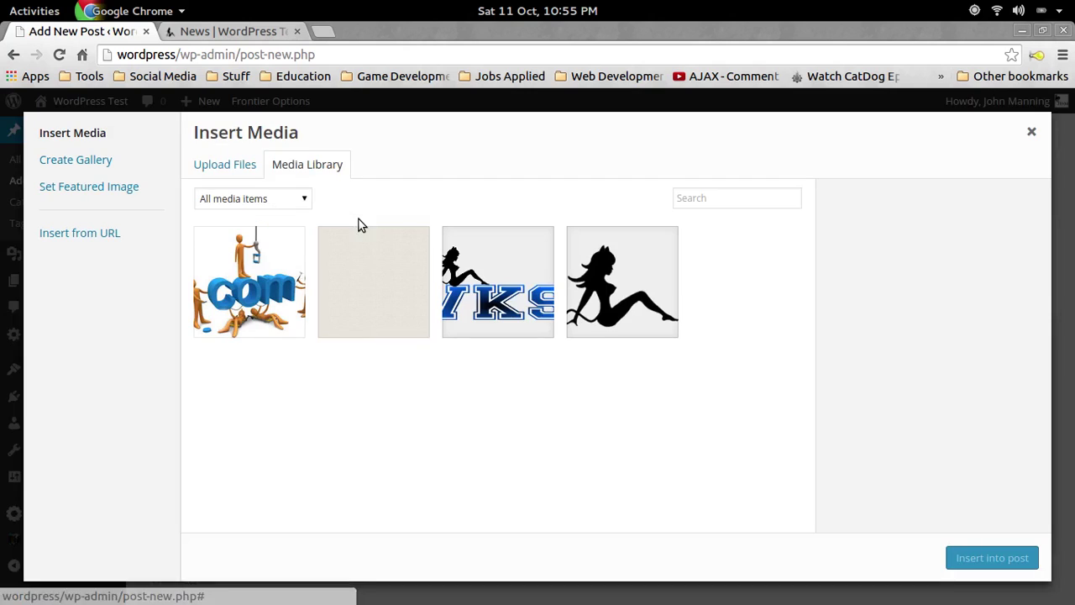
pyautogui.click(223, 164)
pyautogui.click(595, 367)
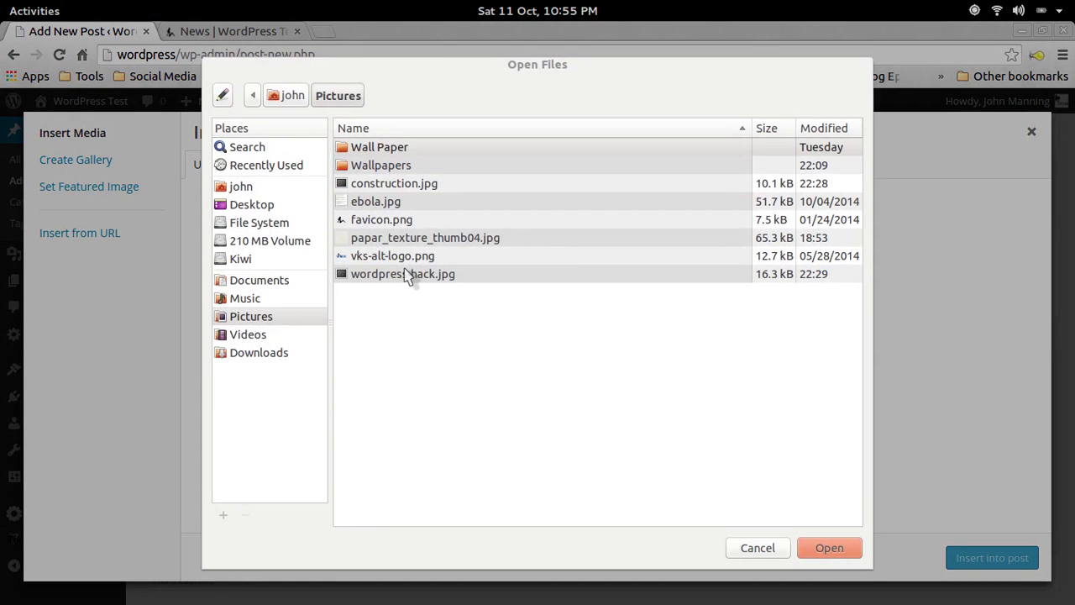
pyautogui.doubleClick(395, 275)
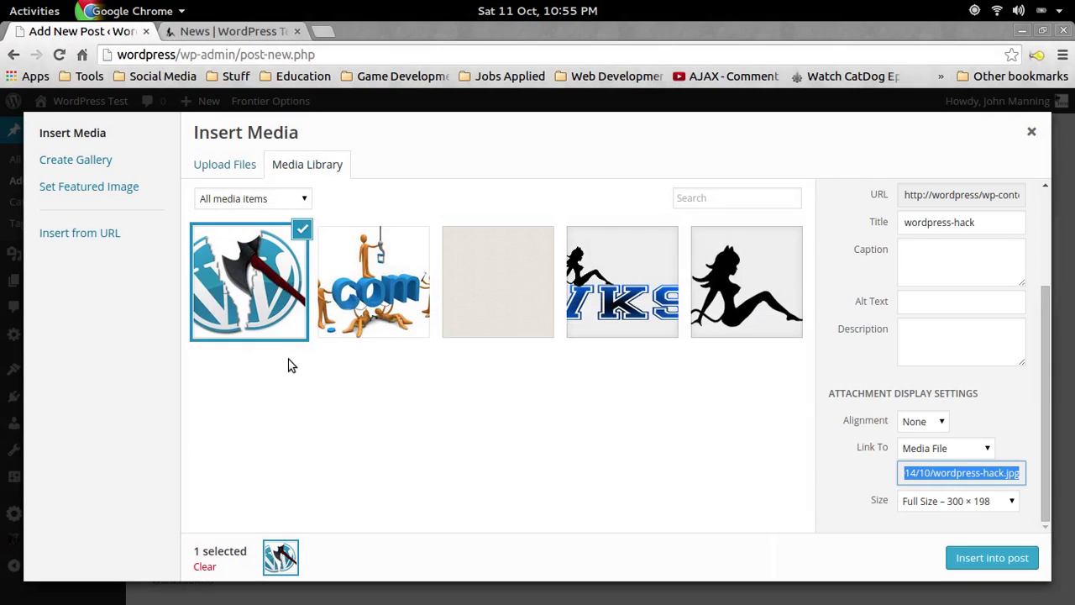
pyautogui.click(968, 553)
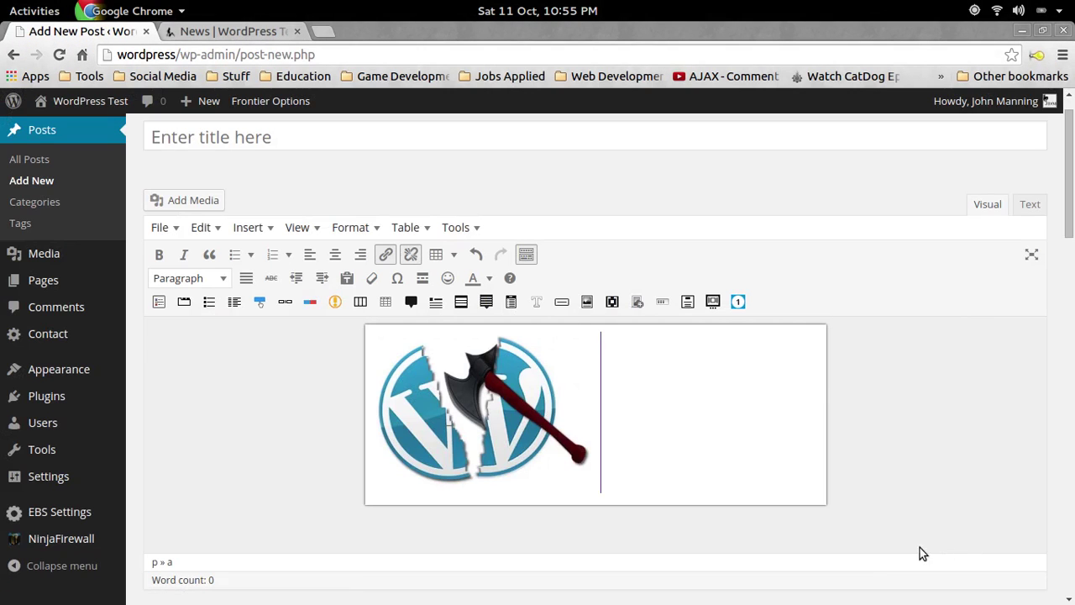
# - Set the inserted wordpress-hack image's alignment to left and apply the change
pyautogui.click(395, 361)
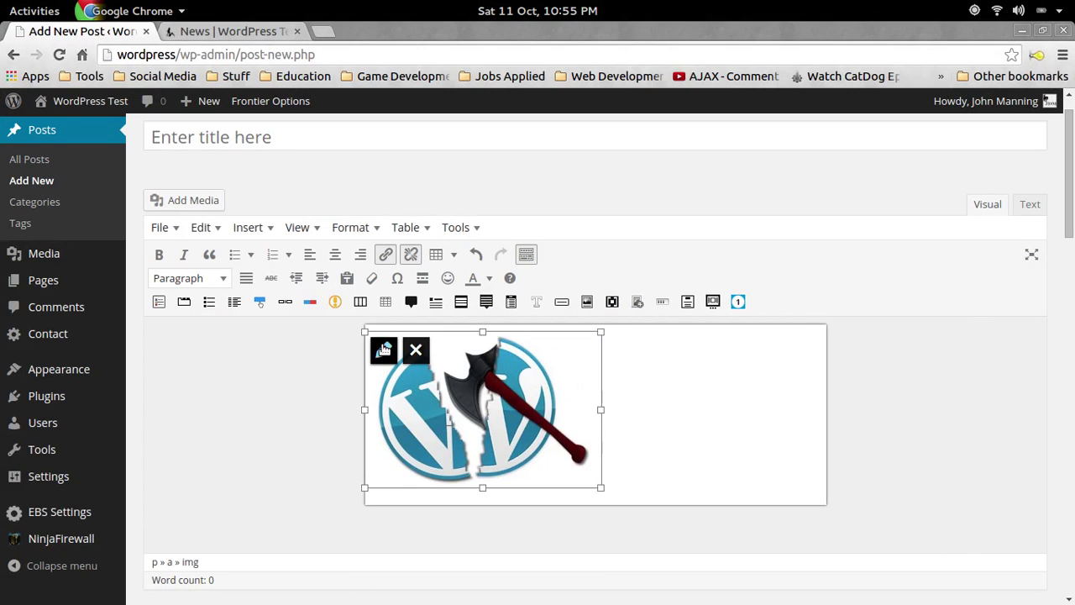
pyautogui.click(383, 350)
pyautogui.click(261, 303)
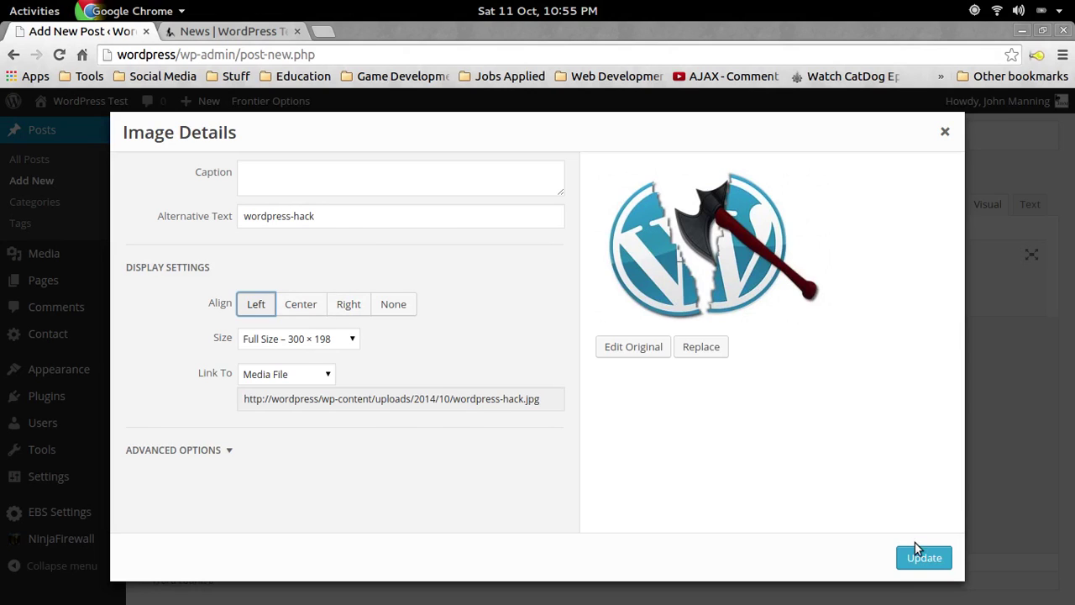
pyautogui.click(919, 552)
# - Paste the prepared article on WordPress hacking risks, including its tooltip shortcodes, into the post body
pyautogui.click(643, 341)
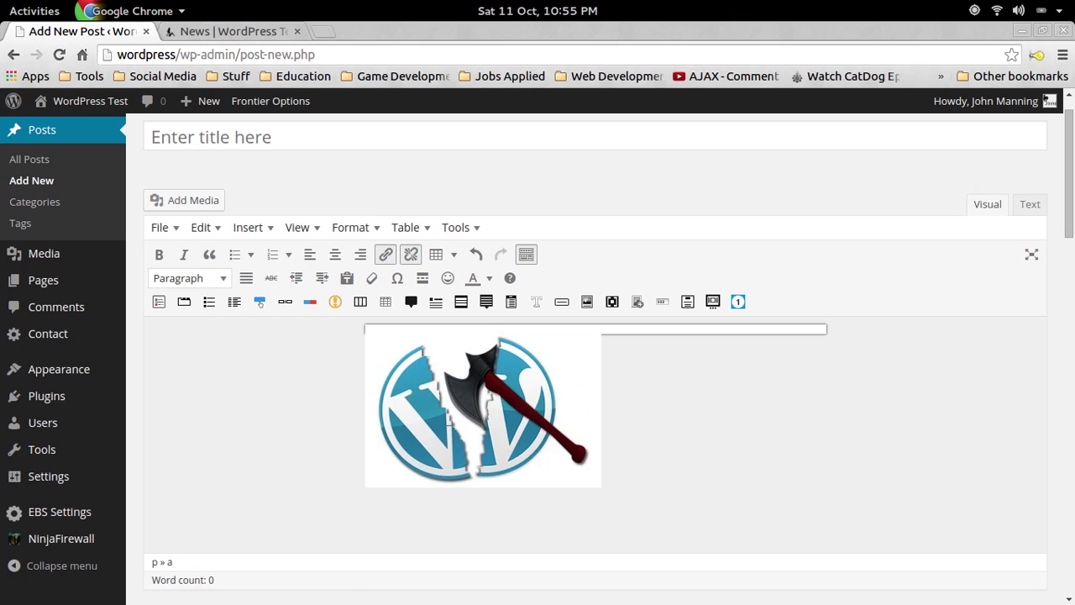
pyautogui.click(17, 10)
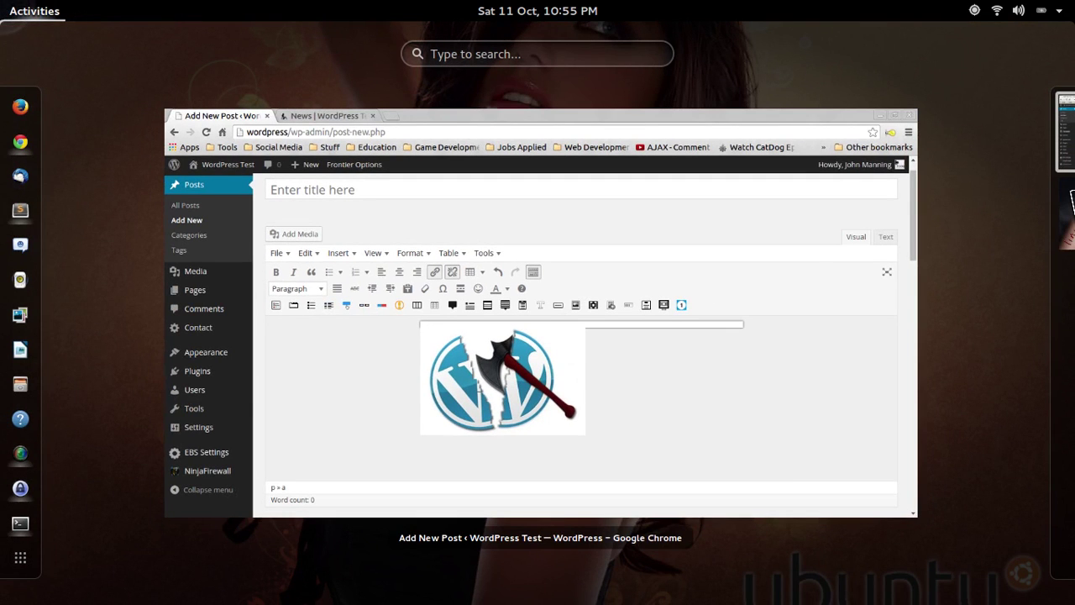
pyautogui.click(409, 313)
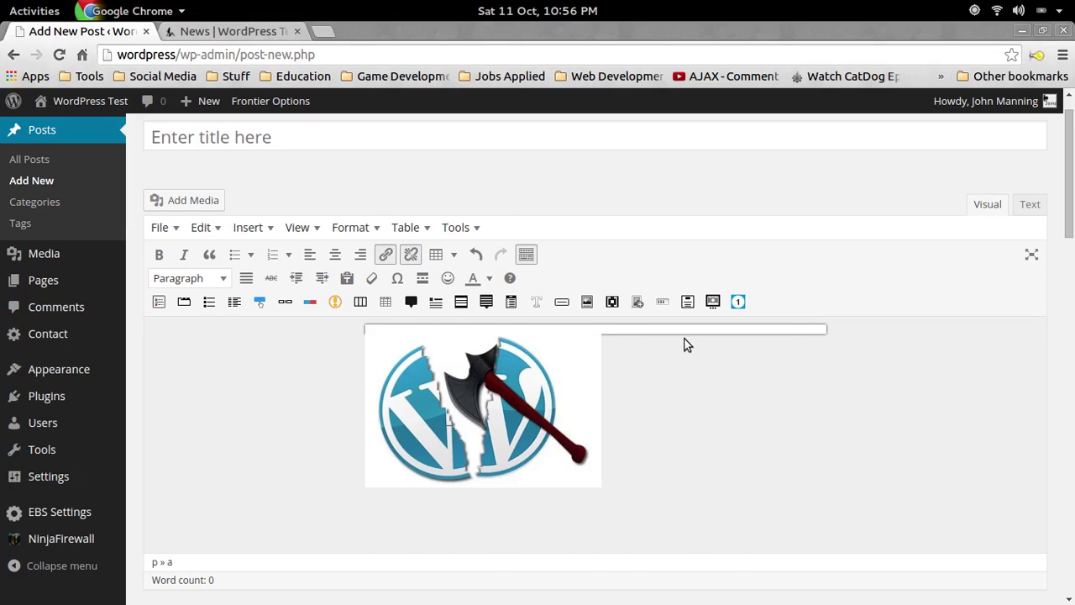
pyautogui.hotkey('ctrl', 'v')
pyautogui.moveTo(1068, 419); pyautogui.dragTo(1070, 118)
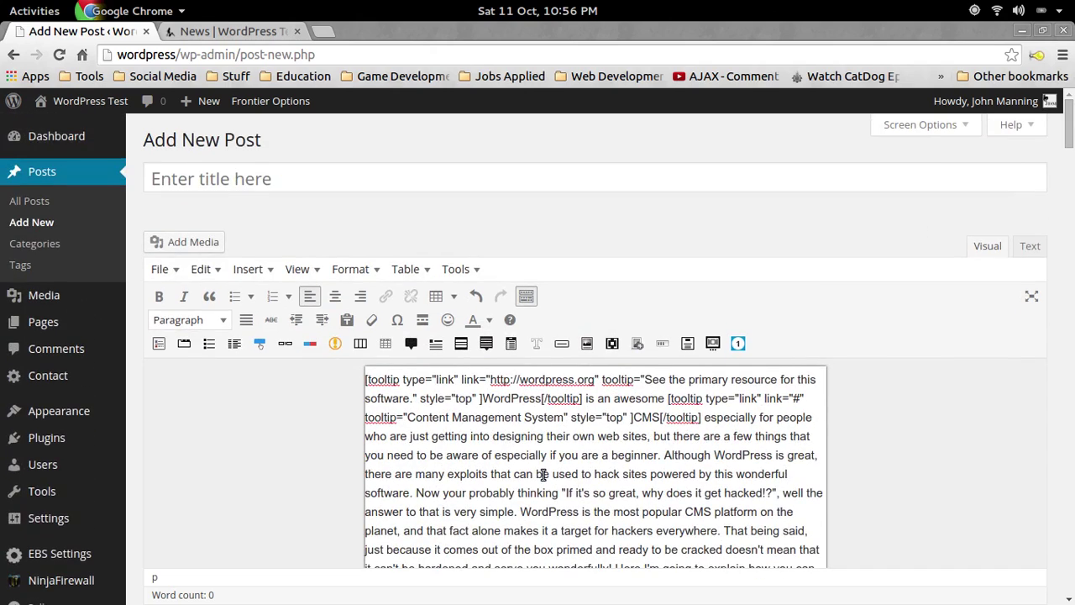
# - Insert the wordpress-hack image from the media library at the very beginning of the article text
pyautogui.click(384, 389)
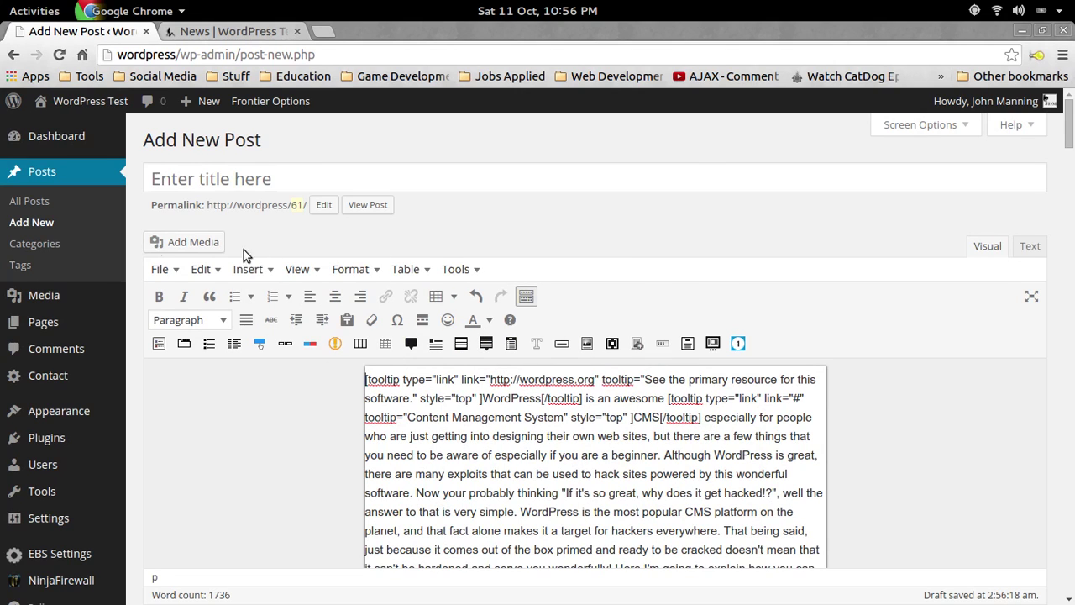
pyautogui.click(159, 242)
pyautogui.click(292, 283)
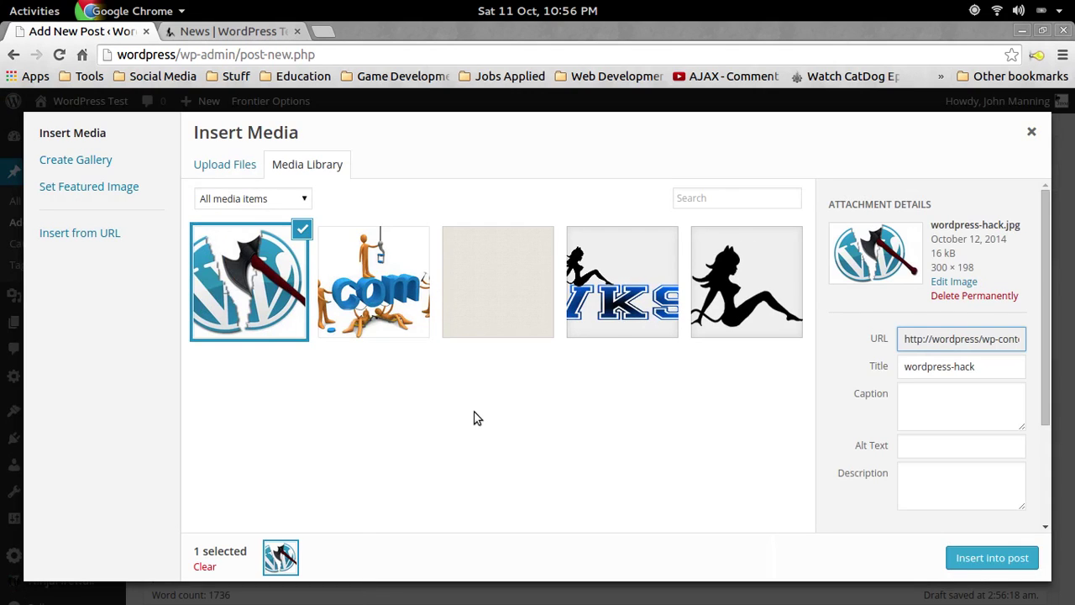
pyautogui.click(974, 564)
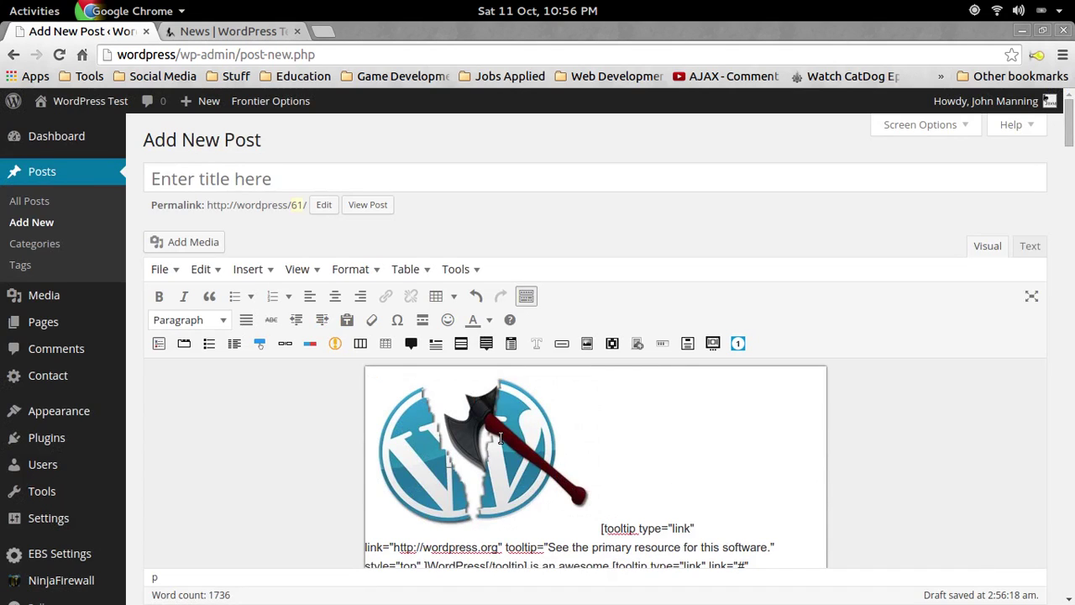
# - Left-align the wordpress-hack image at the start of the article so the text wraps beside it
pyautogui.click(420, 395)
pyautogui.click(384, 392)
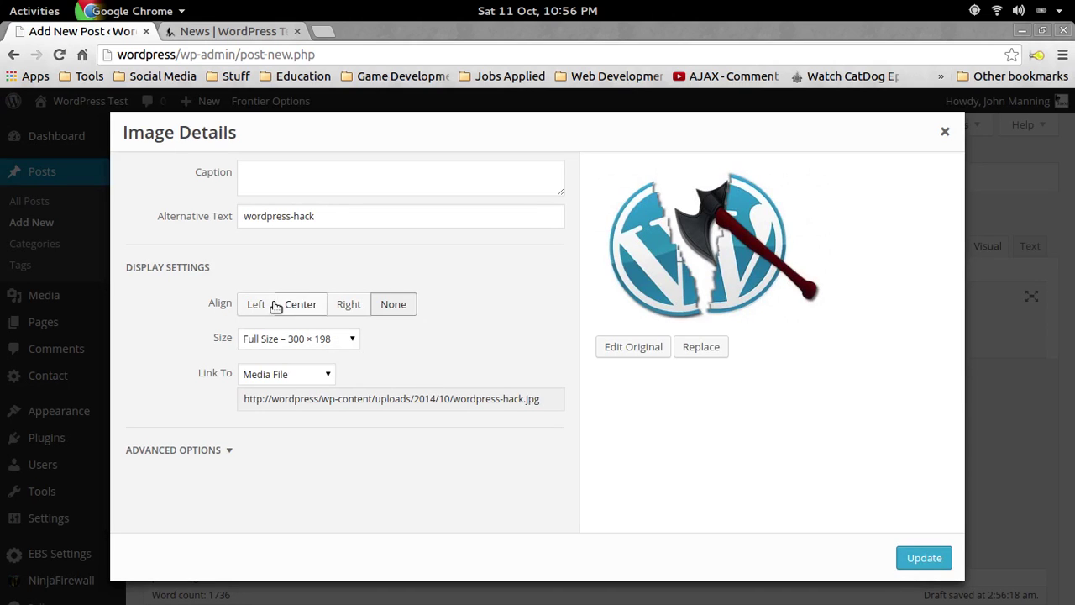
pyautogui.click(256, 304)
pyautogui.click(922, 557)
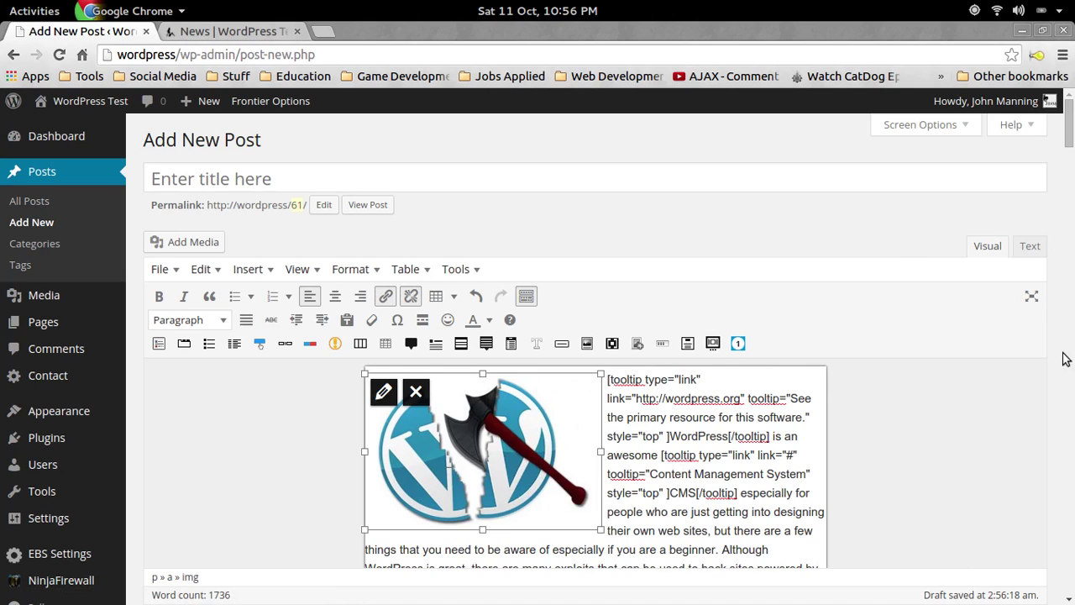
# - Assign the post to the WordPress Tutorials category and set the wordpress-hack picture as its featured image
pyautogui.scroll(-10, 931, 379)
pyautogui.moveTo(1072, 174); pyautogui.dragTo(1068, 482)
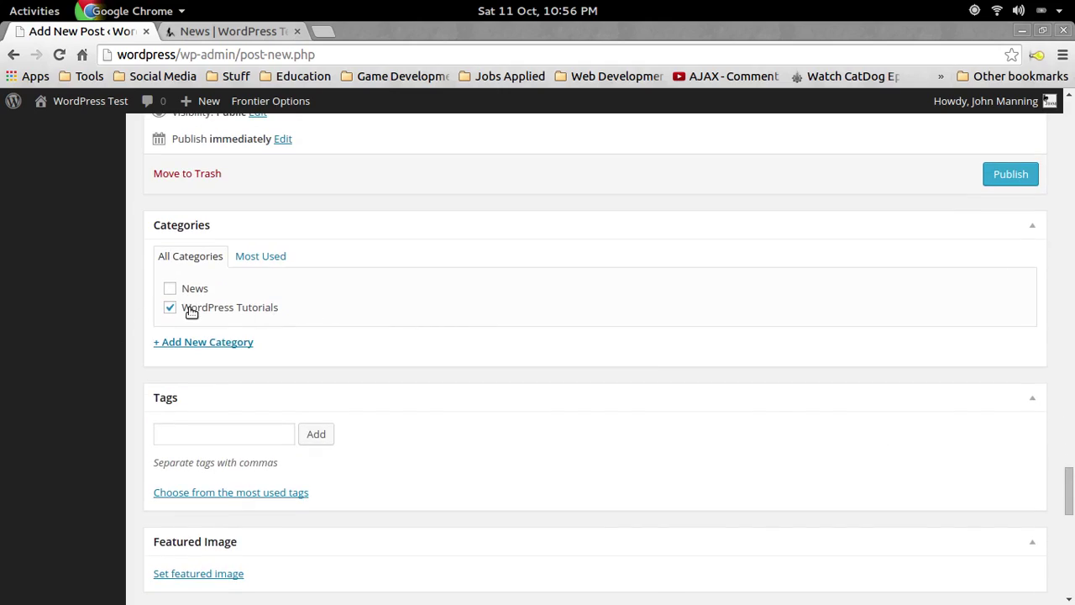
pyautogui.scroll(-3, 205, 328)
pyautogui.click(203, 450)
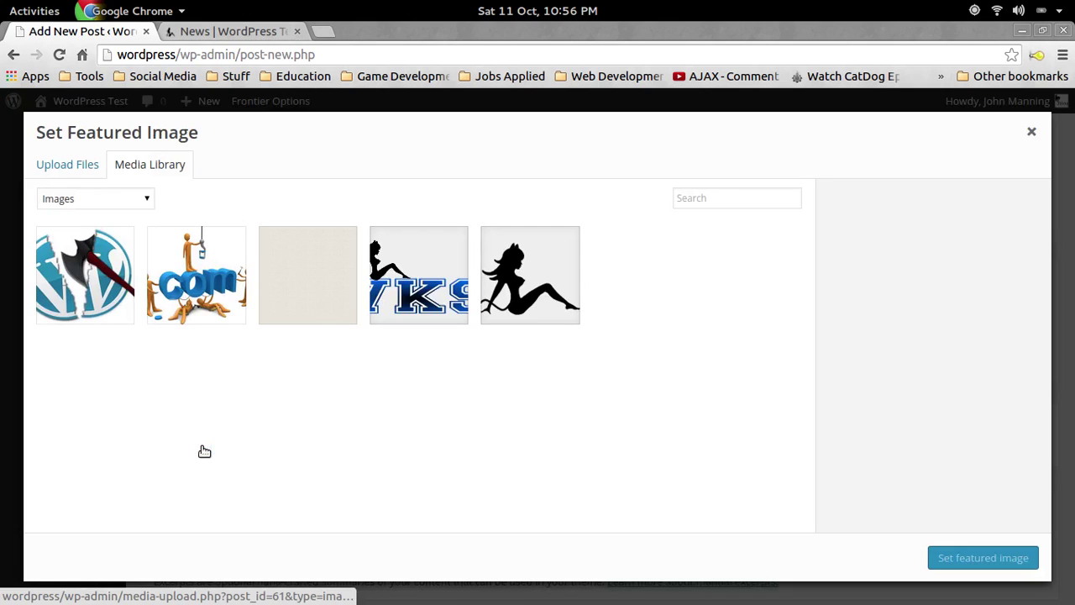
pyautogui.click(140, 280)
pyautogui.click(977, 558)
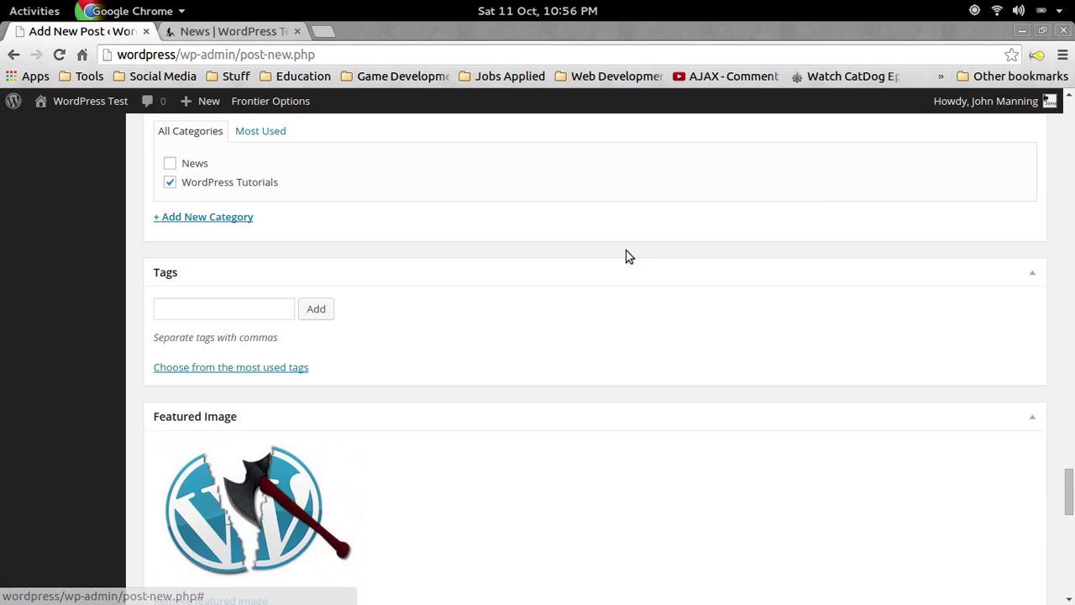
# - Publish the WordPress Tutorials post without a title
pyautogui.scroll(-5, 866, 395)
pyautogui.scroll(1, 943, 360)
pyautogui.scroll(10, 972, 307)
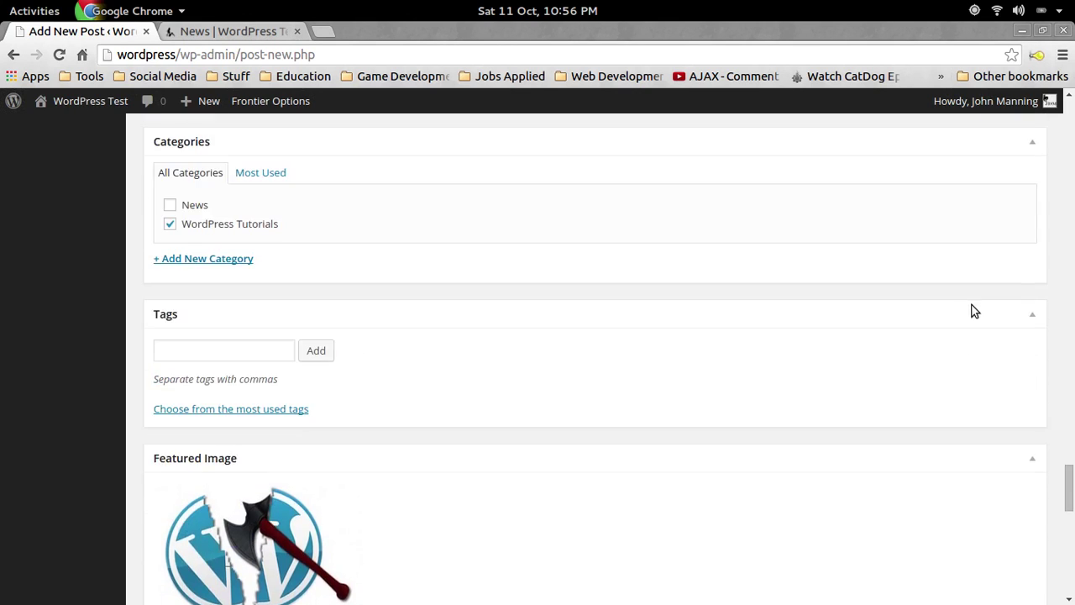
pyautogui.click(1030, 306)
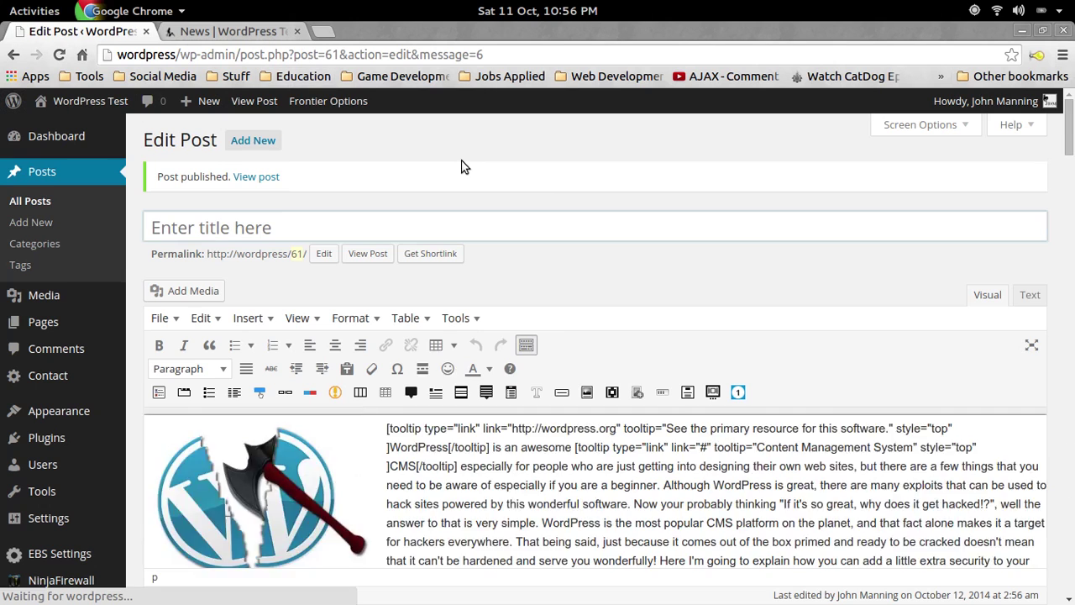
# - Reload the site's News page and examine which posts appear in its slider and post list
pyautogui.click(234, 31)
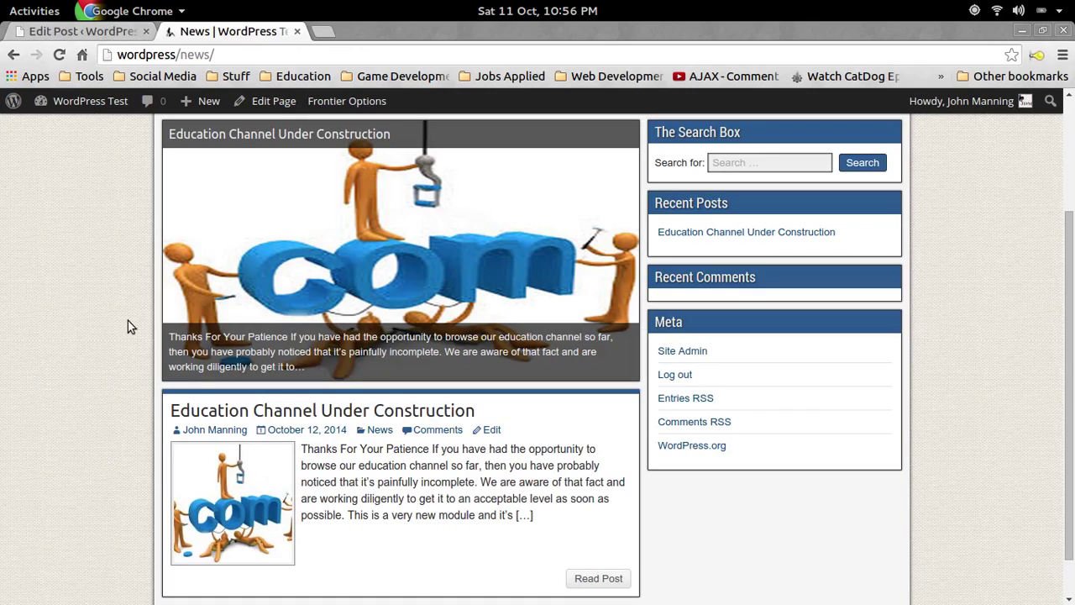
pyautogui.click(59, 55)
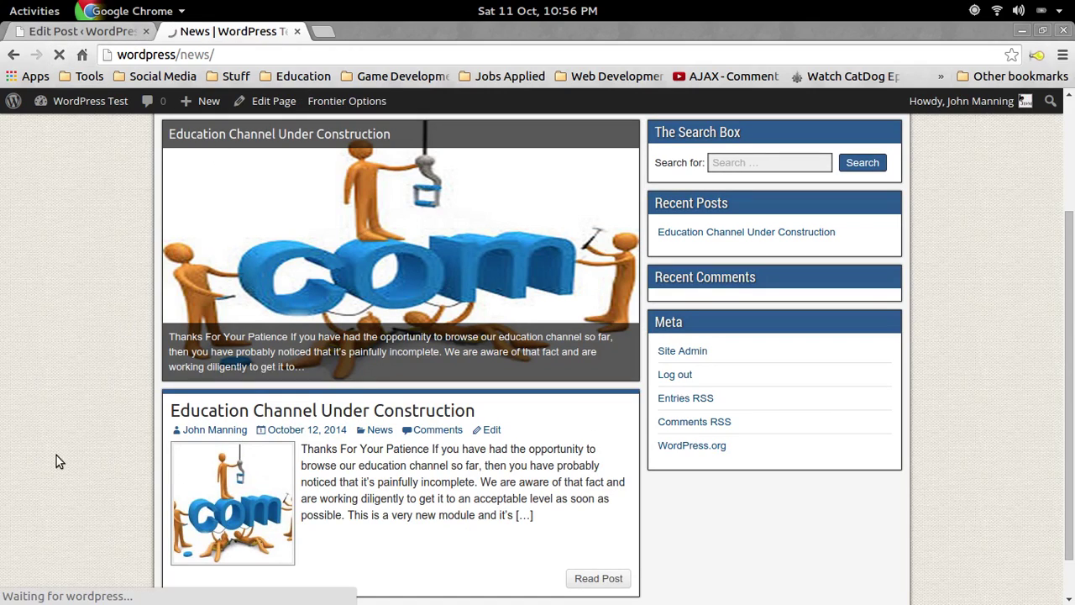
pyautogui.scroll(-6, 86, 372)
pyautogui.scroll(7, 102, 503)
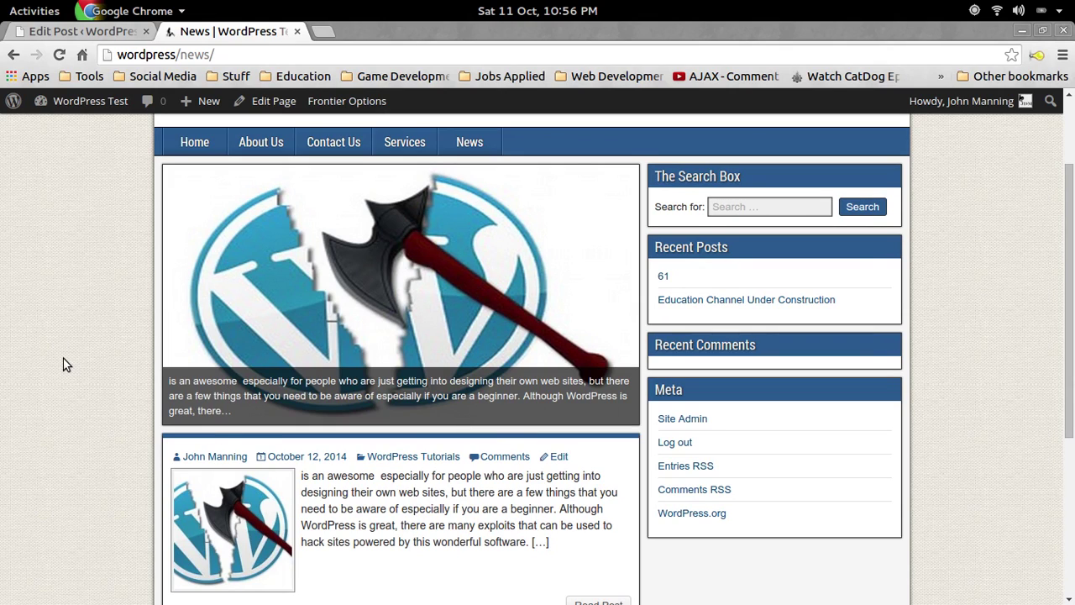
pyautogui.click(466, 144)
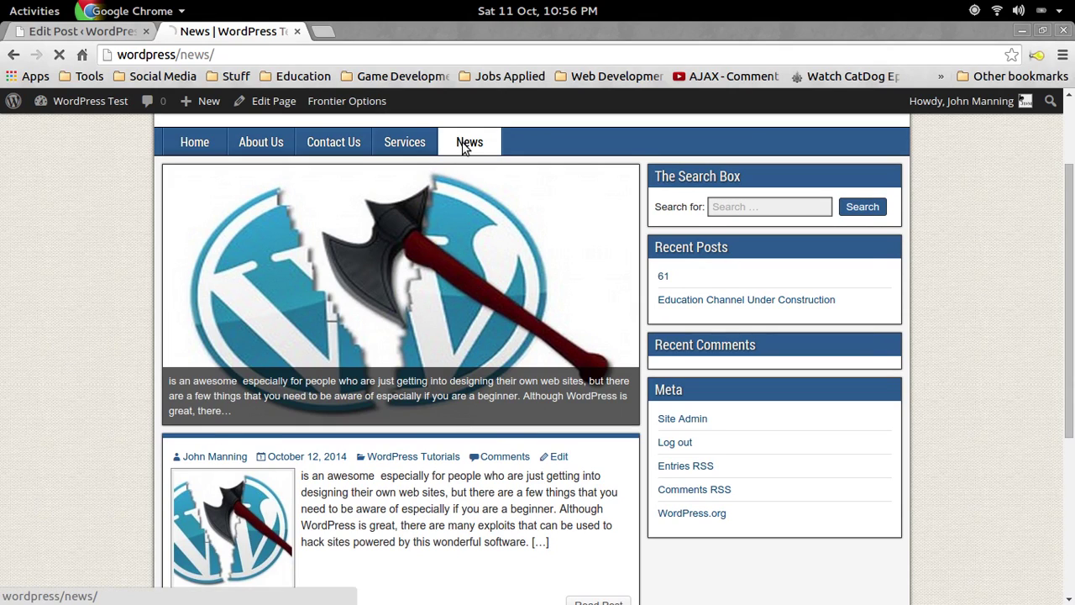
pyautogui.scroll(-5, 265, 318)
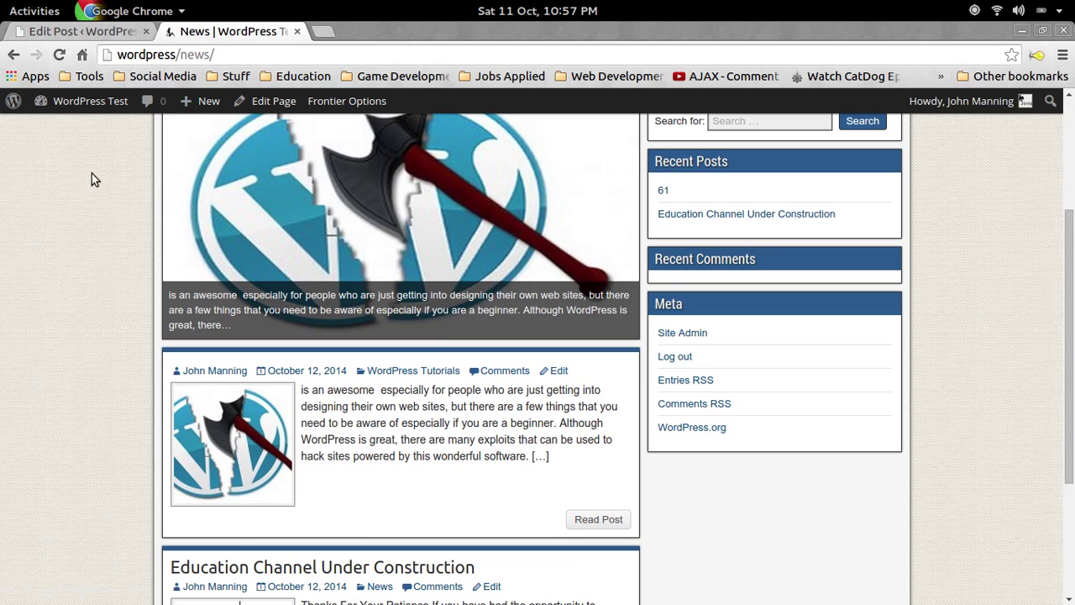
# - Search for the plugin "advanced category excluder" among the new plugins available to add in the WordPress admin
pyautogui.click(88, 31)
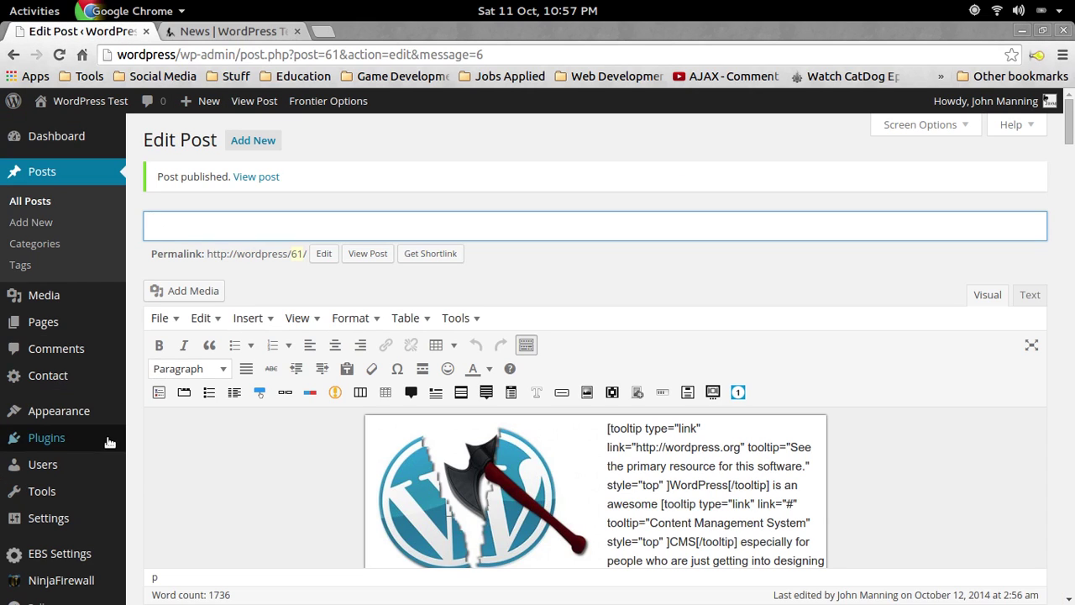
pyautogui.moveTo(87, 443)
pyautogui.click(160, 460)
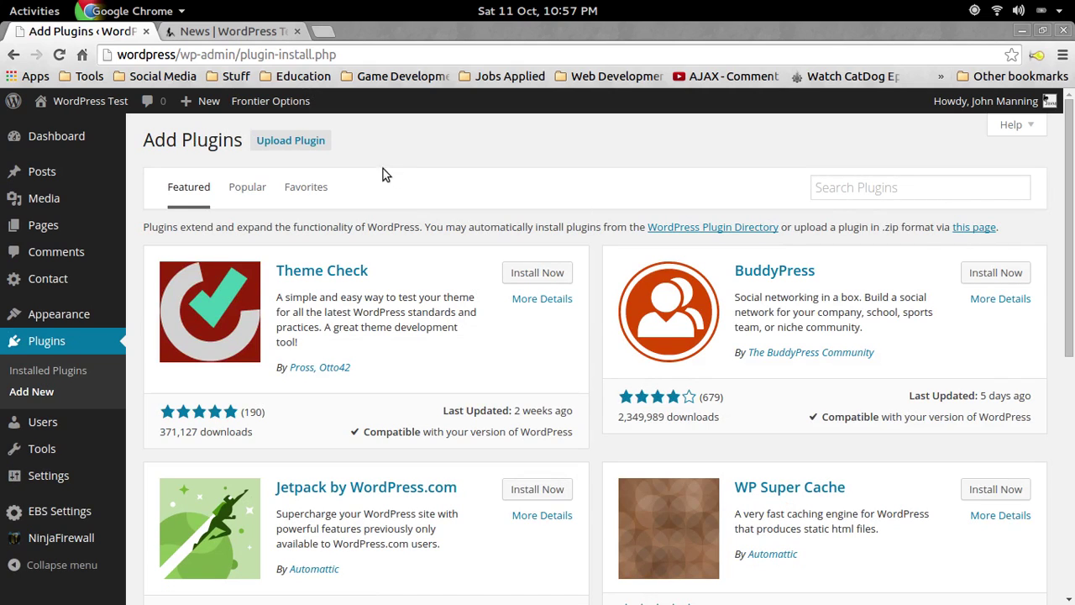
pyautogui.click(853, 182)
pyautogui.write('ad')
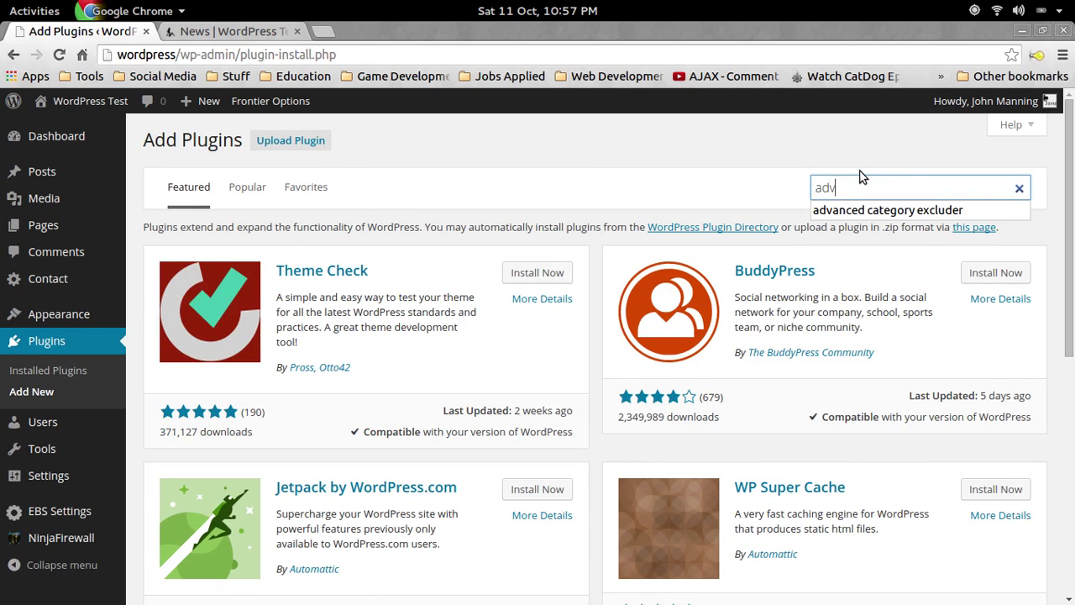
pyautogui.write('v')
pyautogui.click(915, 211)
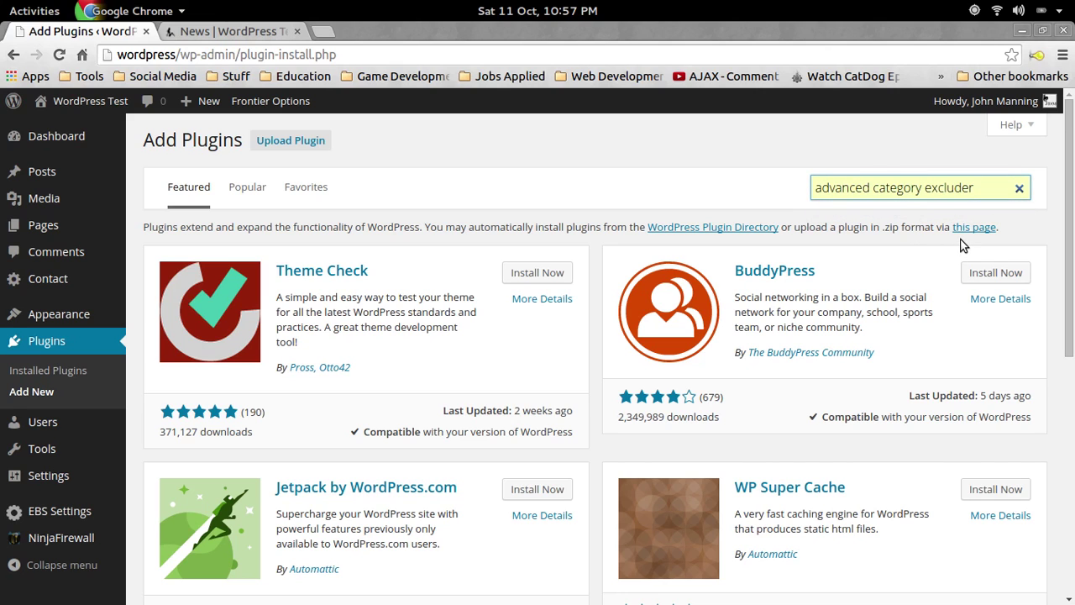
# - Install the Advanced Category Excluder plugin and activate it
pyautogui.click(542, 269)
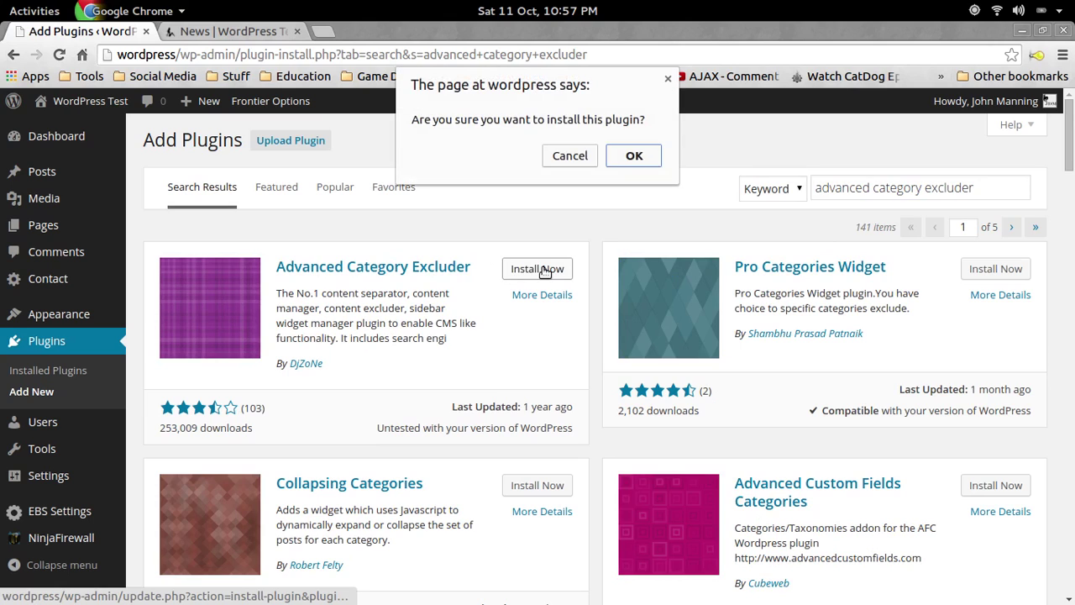
pyautogui.click(621, 159)
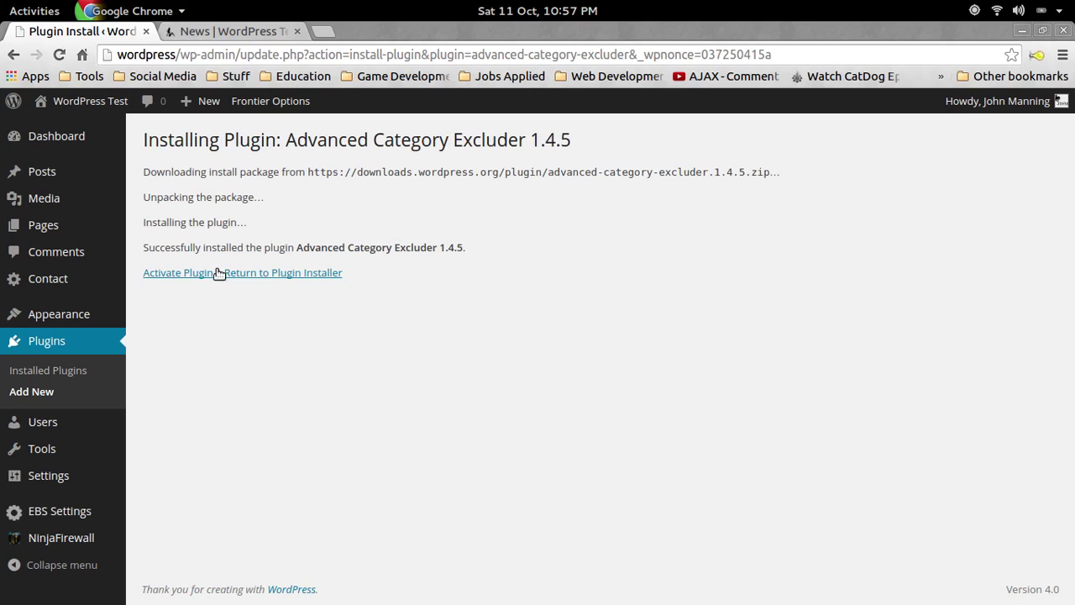
pyautogui.click(195, 276)
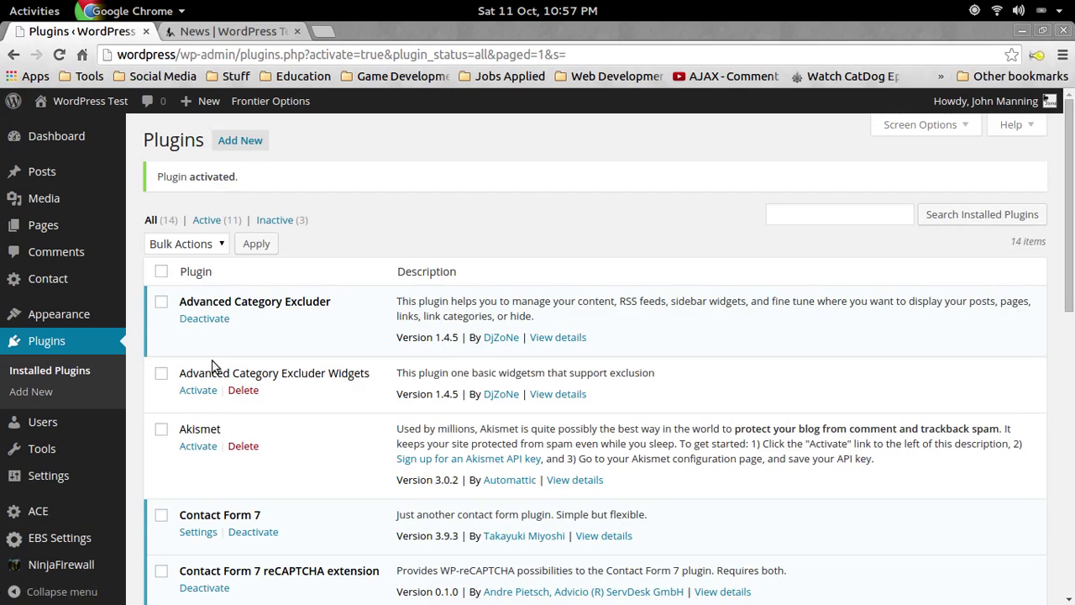
# - In Advanced Category Excluder's category settings, mark WordPress Tutorials as hidden in the Home section
pyautogui.moveTo(43, 516)
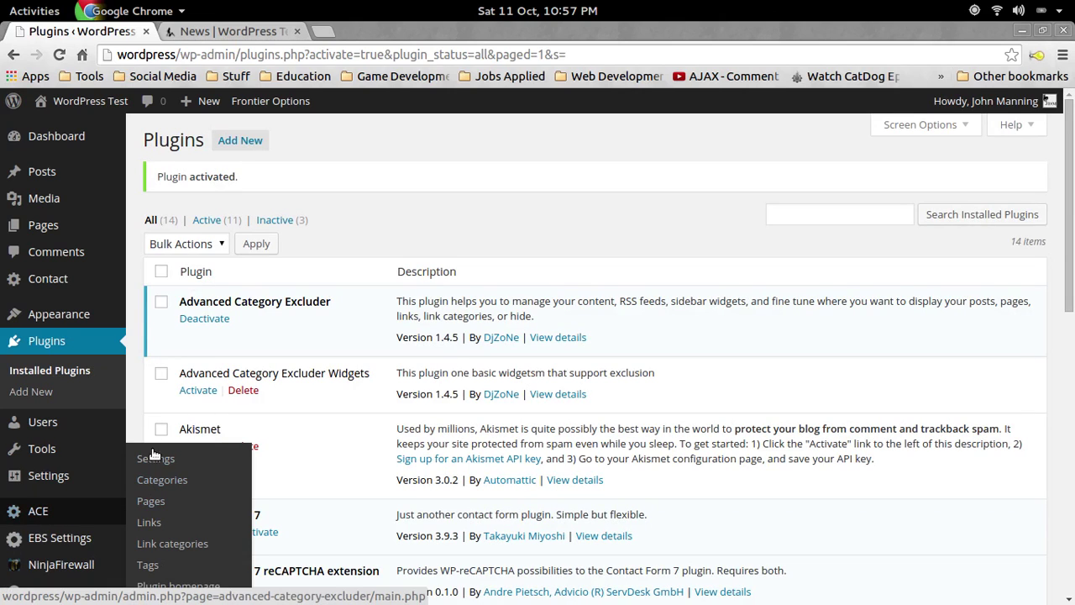
pyautogui.scroll(-1, 162, 494)
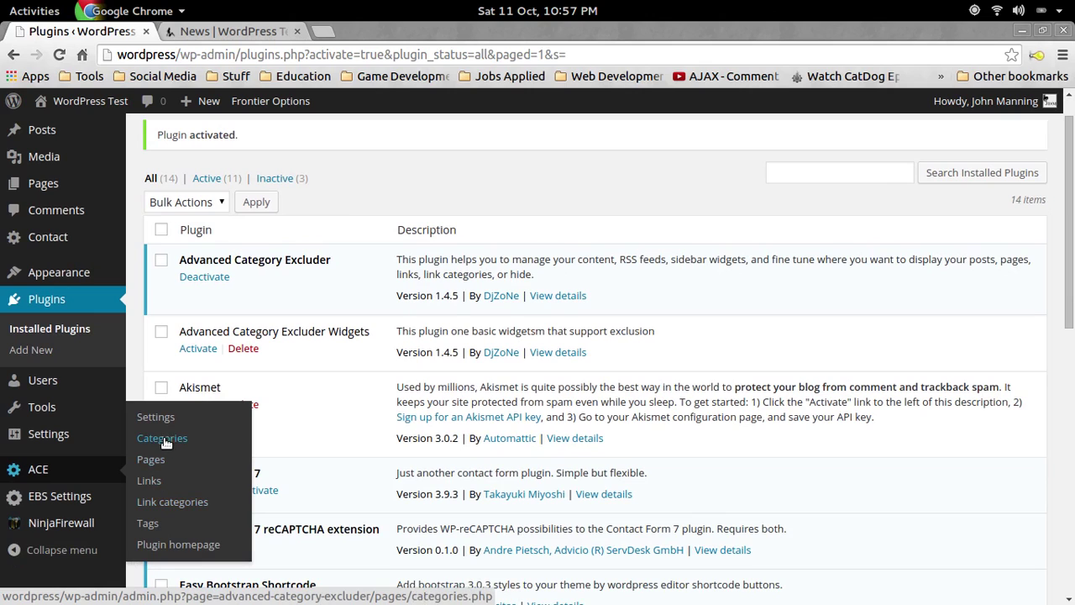
pyautogui.click(158, 457)
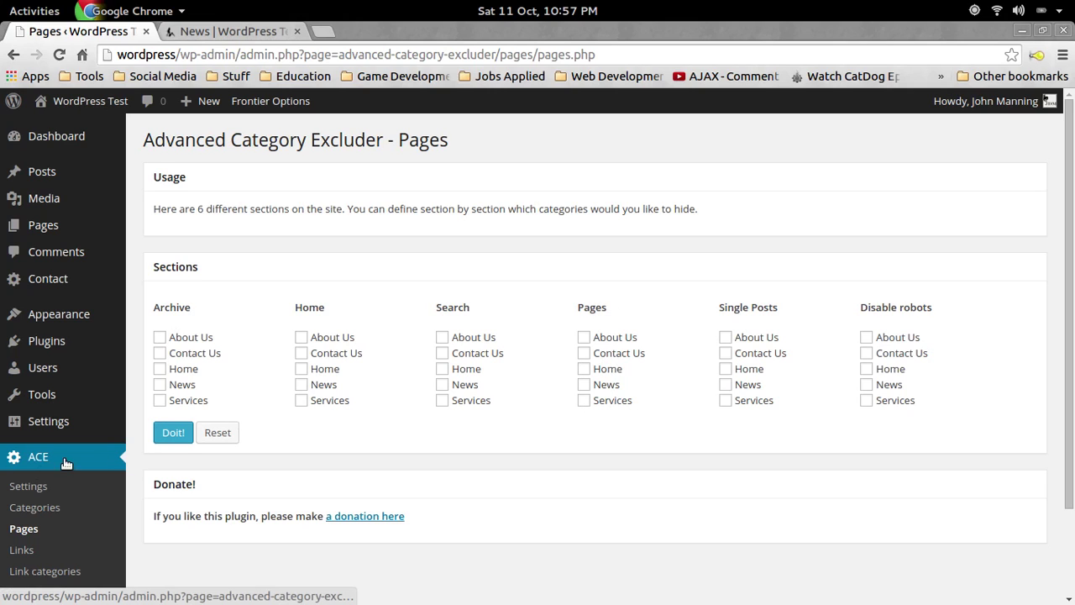
pyautogui.click(32, 508)
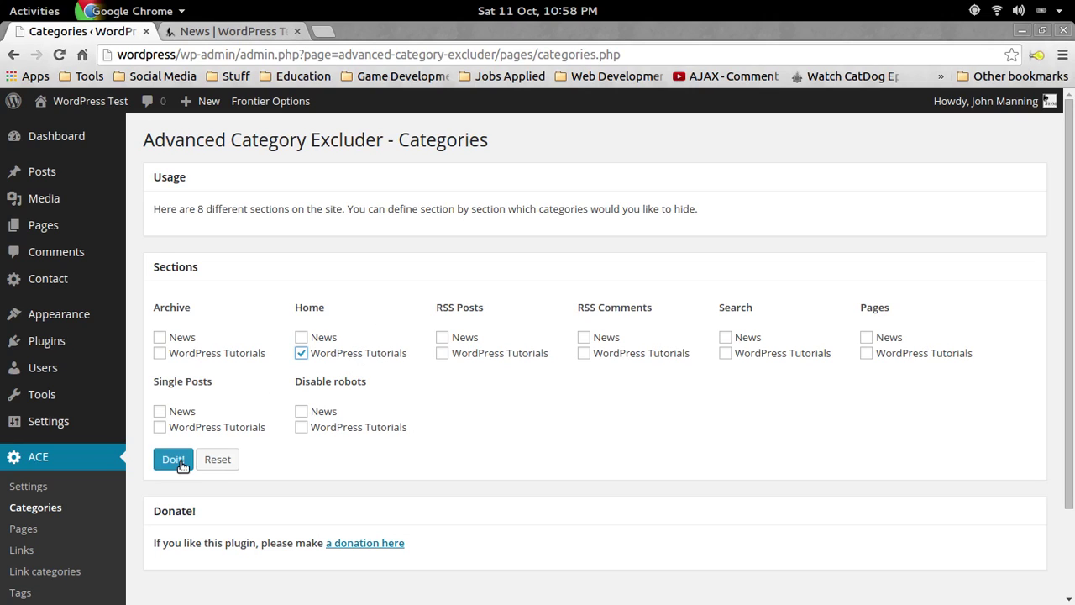
# - Look over the posts listed on the site's News page
pyautogui.click(206, 32)
pyautogui.scroll(-1, 37, 401)
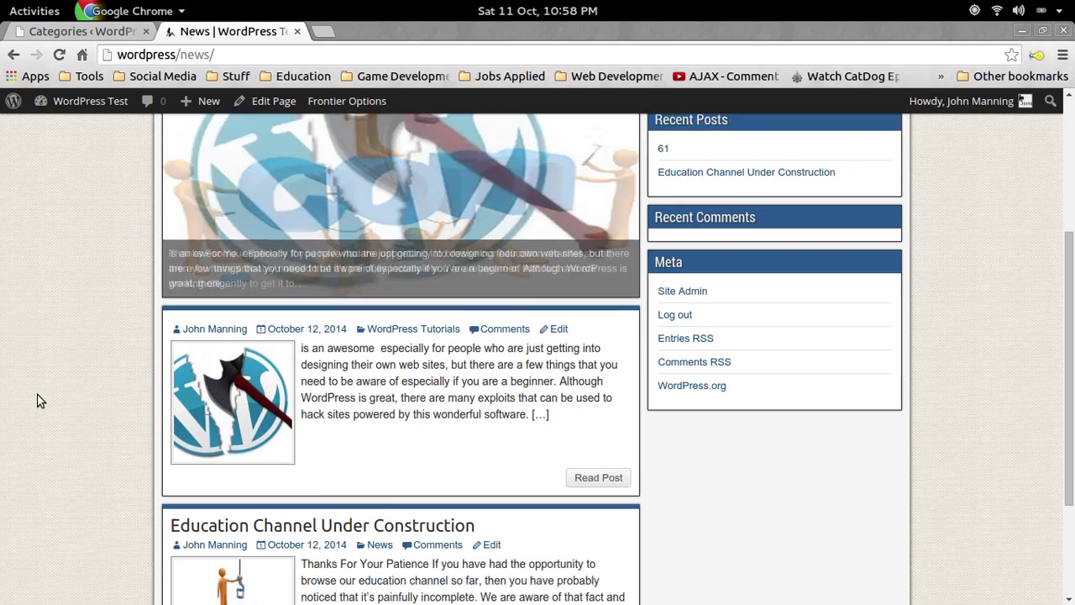
pyautogui.scroll(-3, 70, 398)
# - Return to the Advanced Category Excluder category settings and apply the Home section exclusion
pyautogui.click(75, 32)
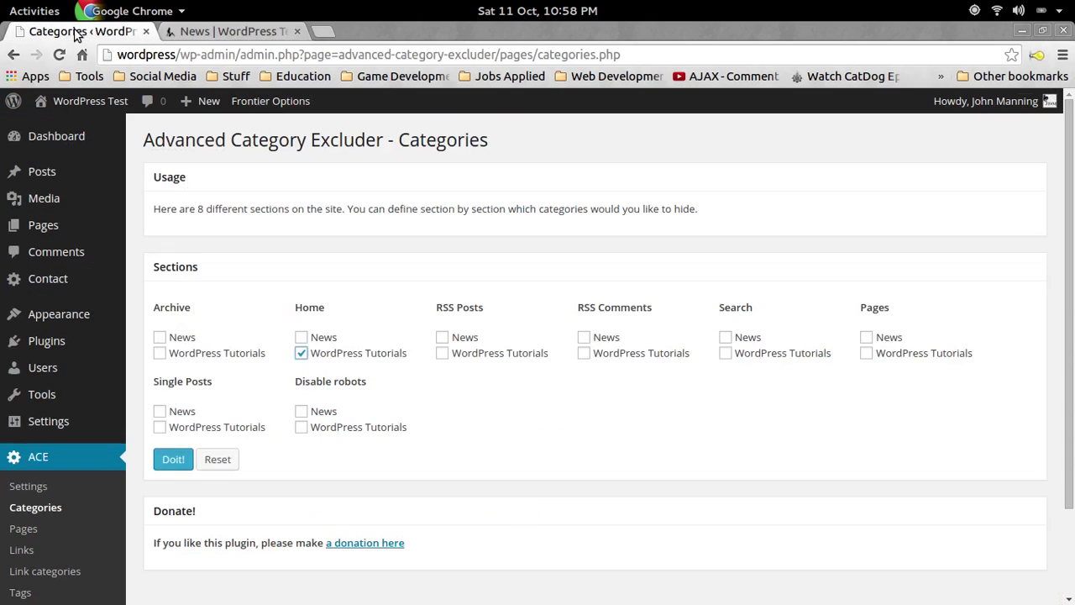
pyautogui.click(168, 459)
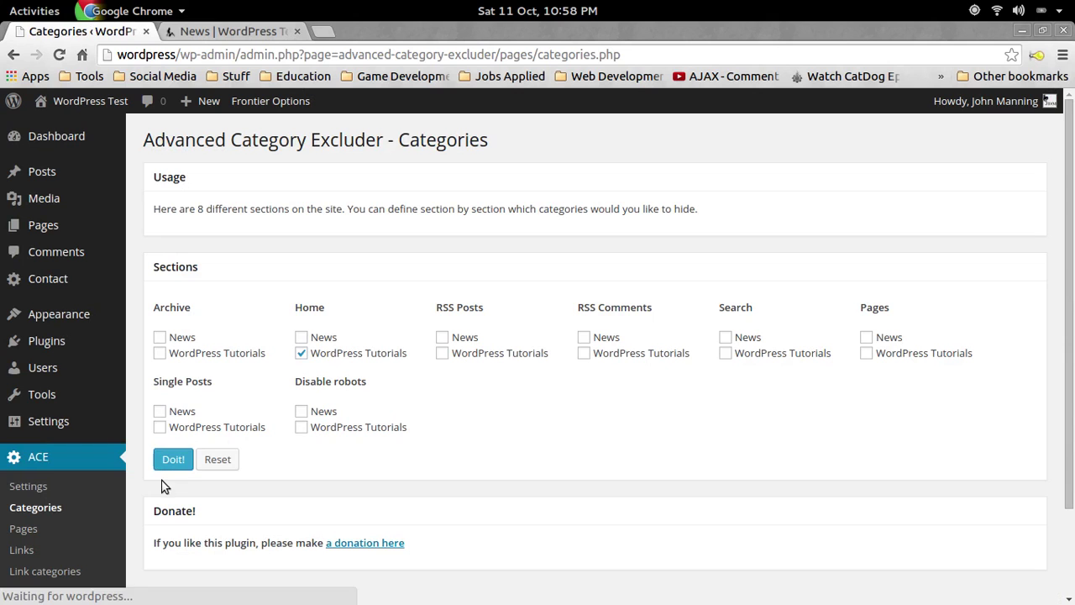
# - Reload the News page and check its slider, post list and Recent Posts for the excluded category
pyautogui.click(235, 31)
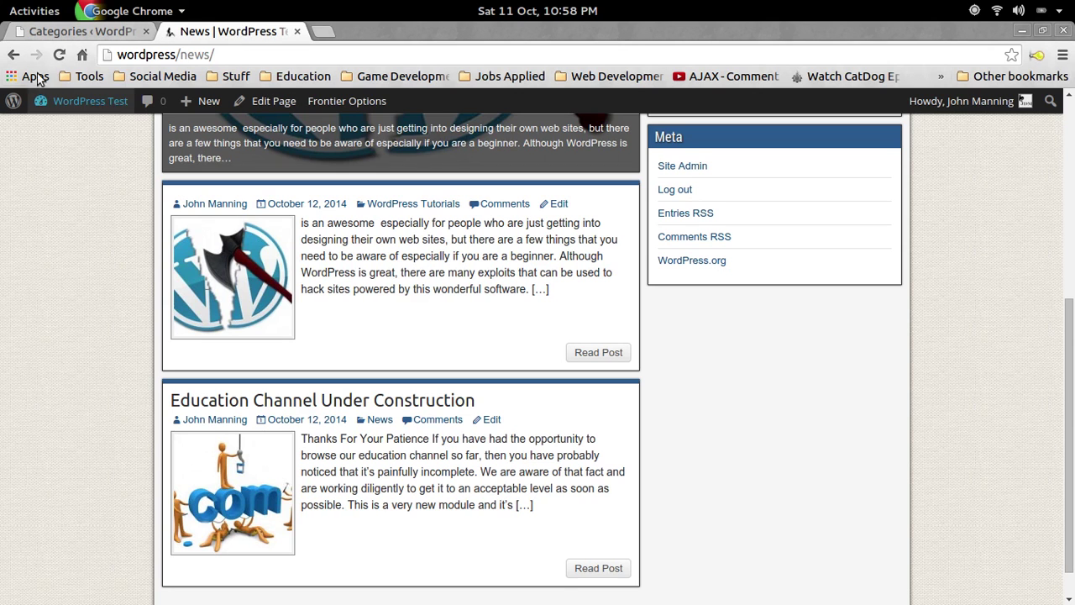
pyautogui.click(60, 54)
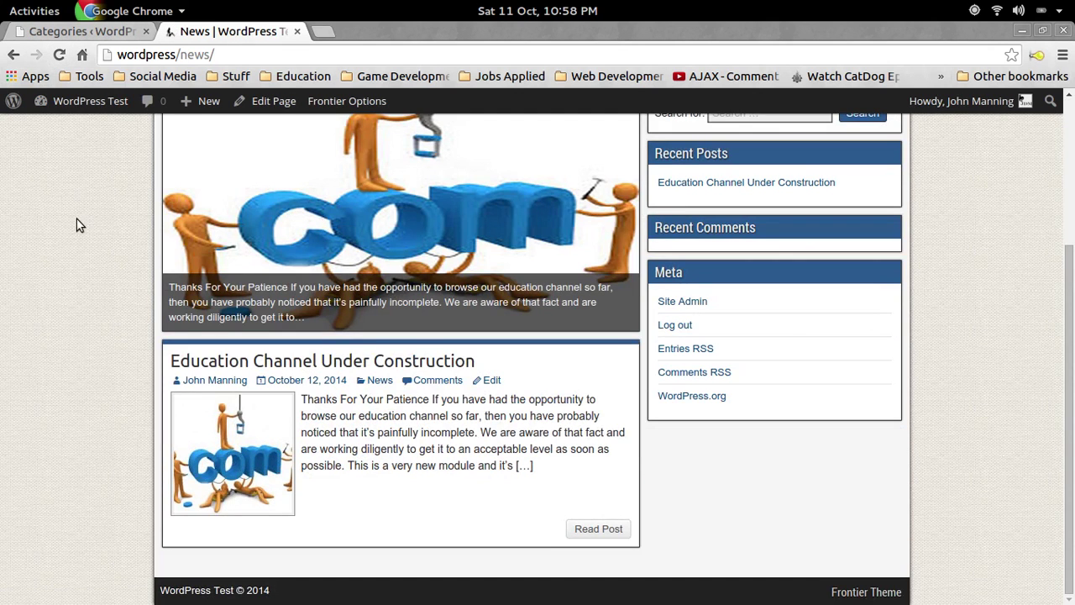
pyautogui.scroll(3, 196, 353)
pyautogui.scroll(-2, 373, 371)
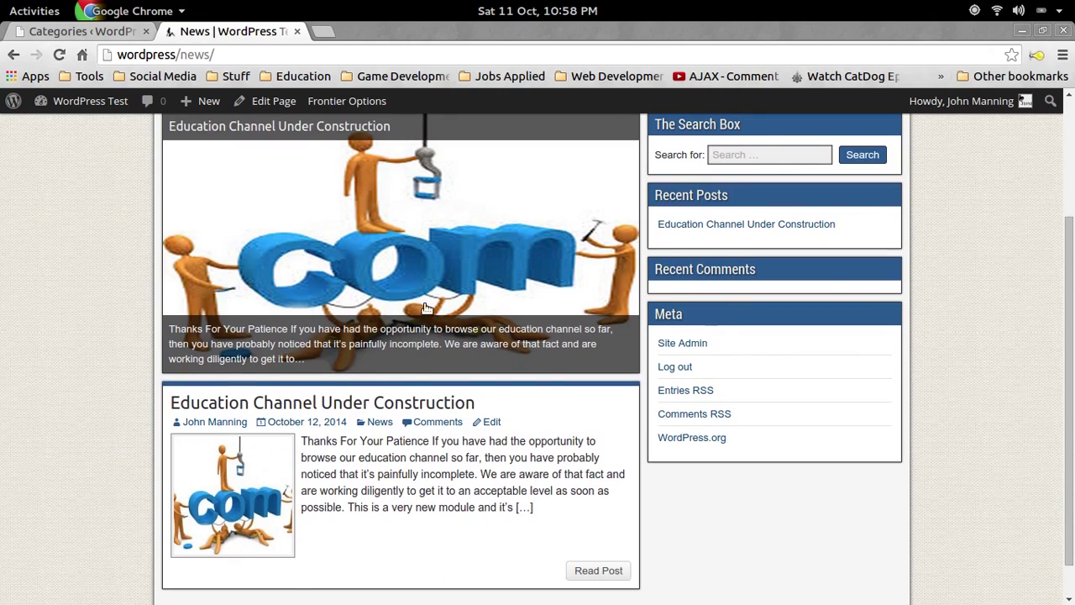
pyautogui.scroll(4, 333, 438)
pyautogui.scroll(-3, 288, 441)
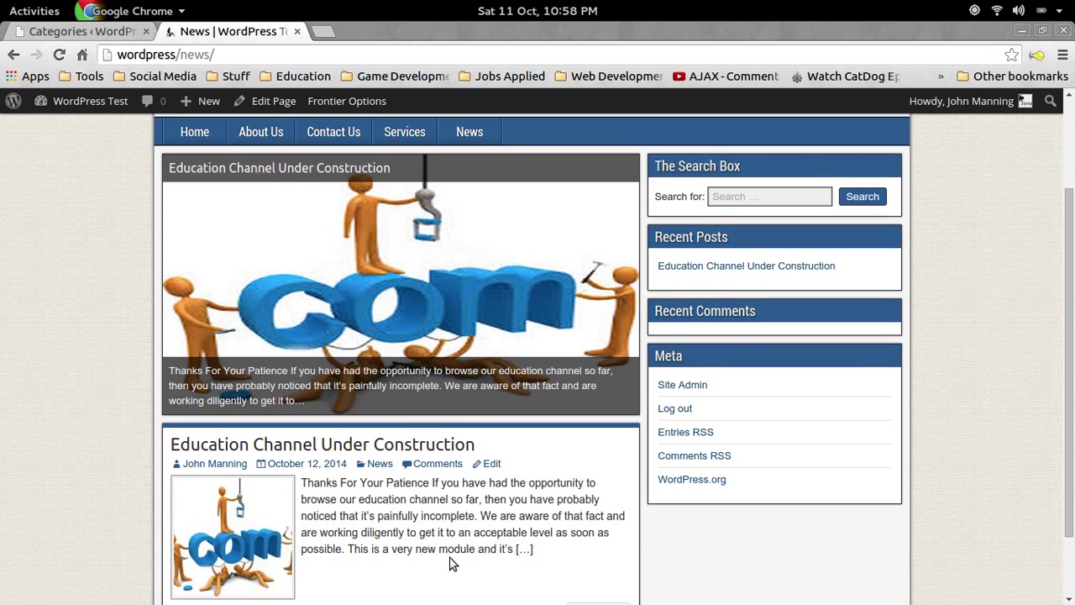
pyautogui.scroll(-2, 468, 559)
pyautogui.scroll(5, 590, 346)
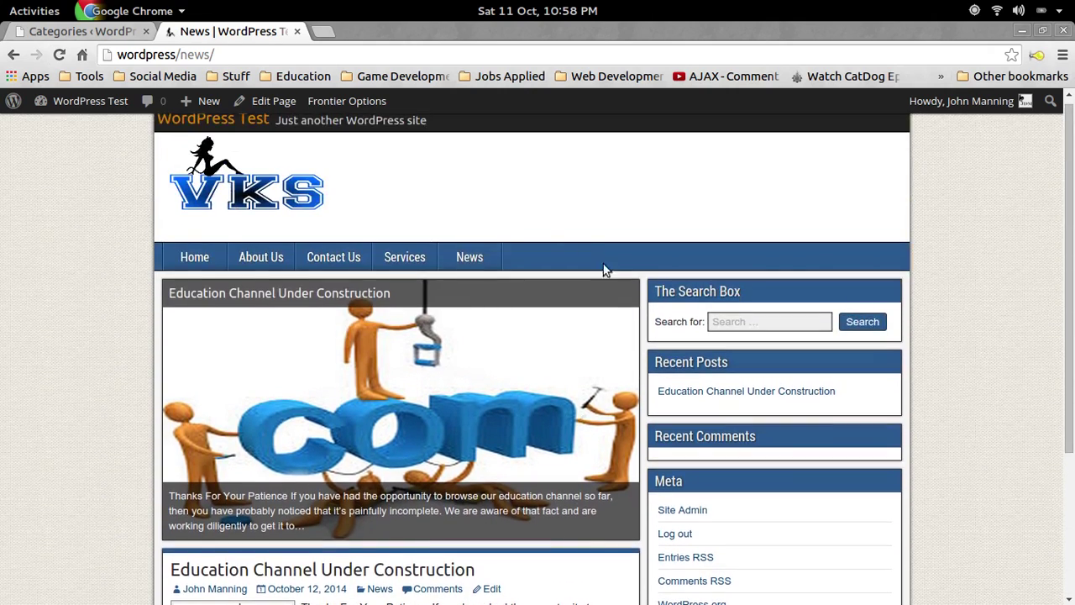
# - Return to the WordPress admin and add a new page titled "Education Channel"
pyautogui.click(80, 31)
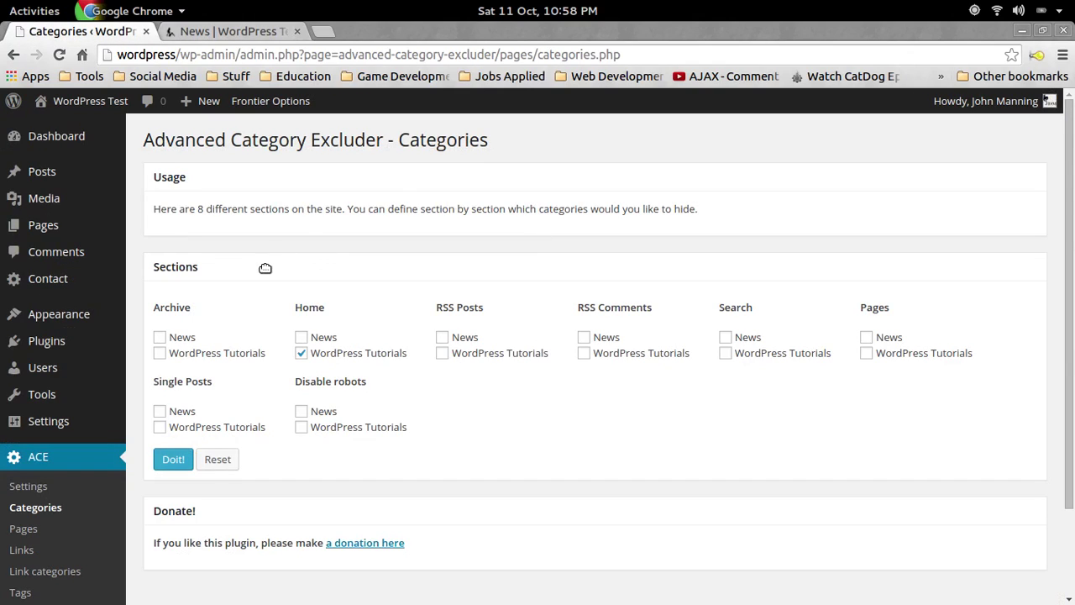
pyautogui.moveTo(49, 237)
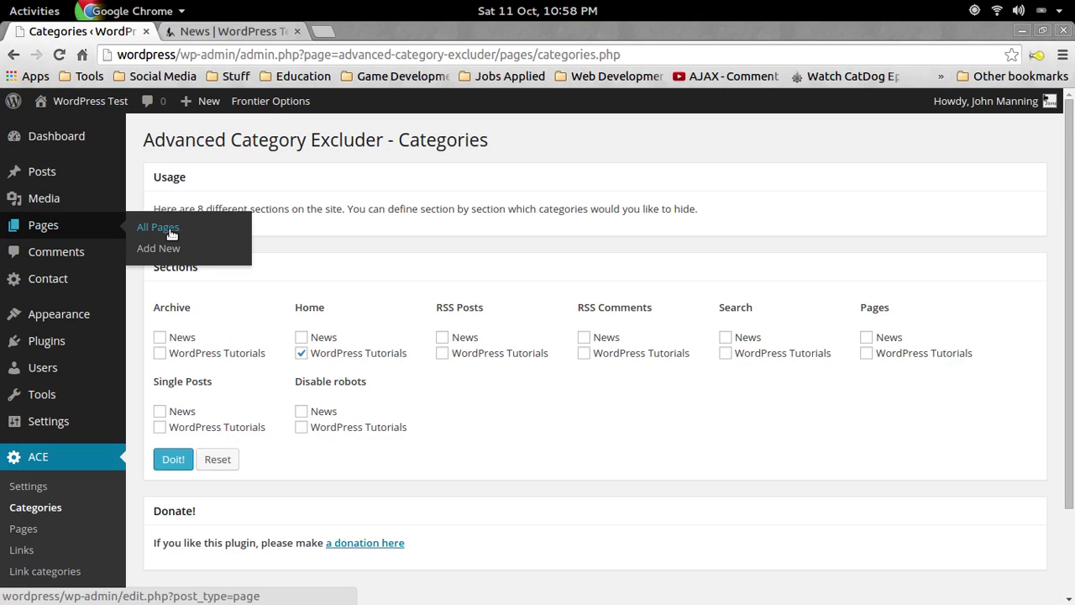
pyautogui.click(142, 229)
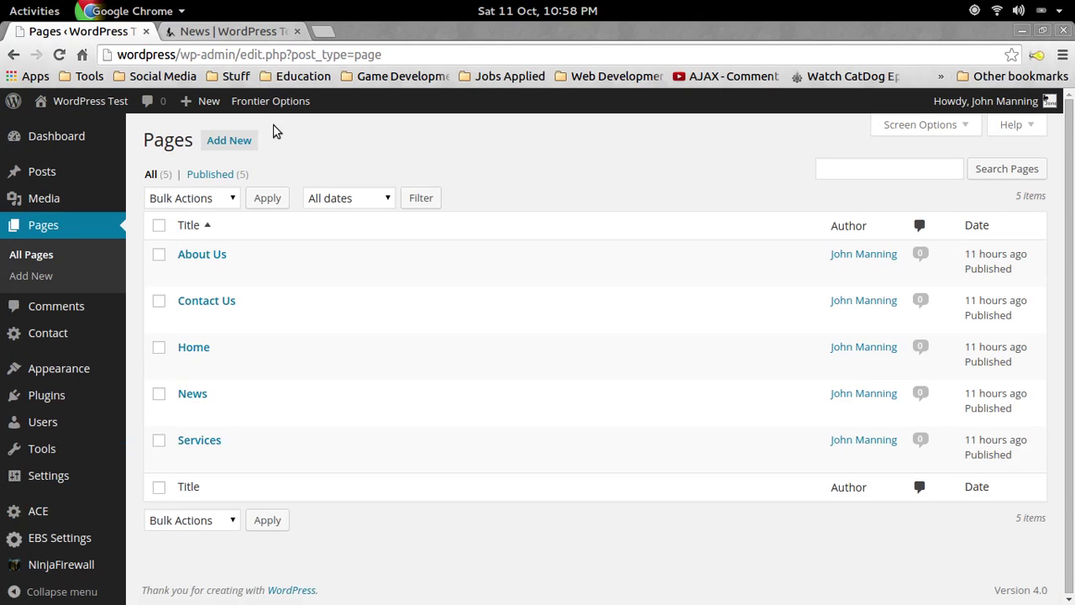
pyautogui.click(230, 143)
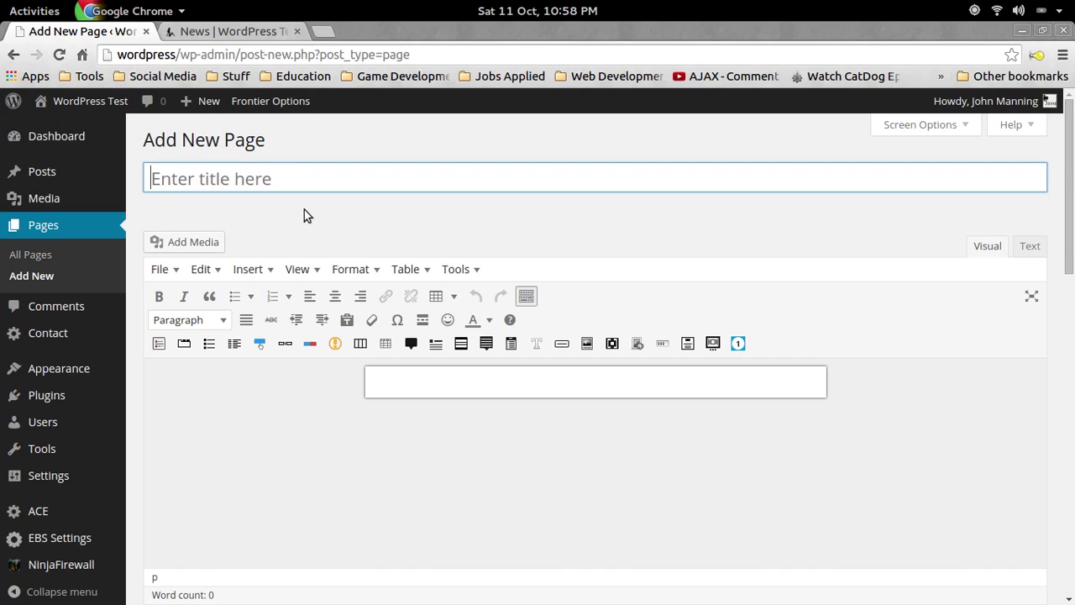
pyautogui.write('Education Channe')
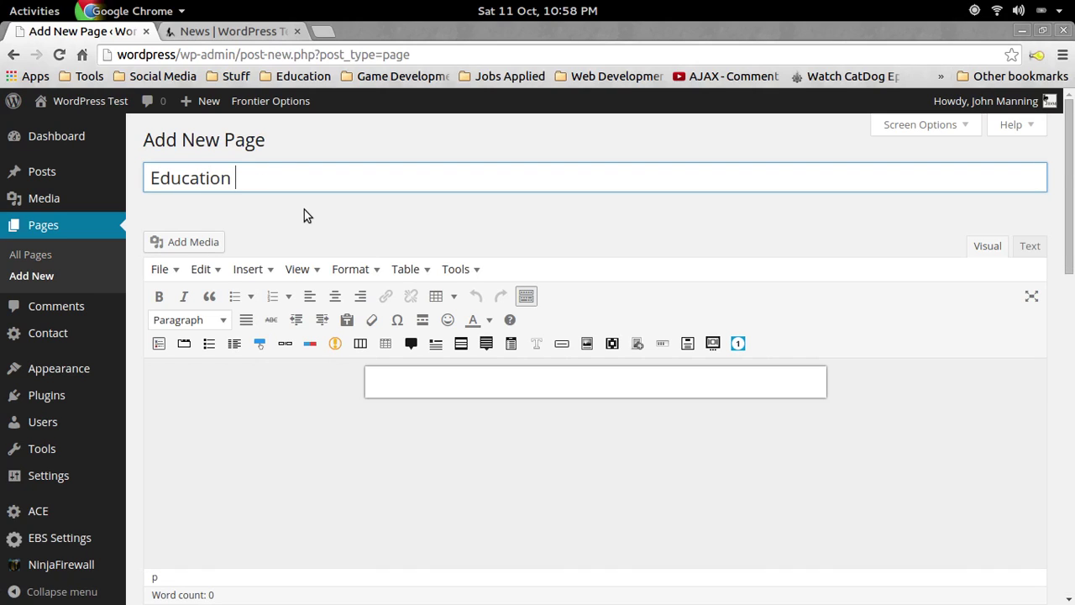
pyautogui.write('l')
# - Start a Button Shortcode in the page body, setting its style to Link and its size to Large
pyautogui.click(467, 376)
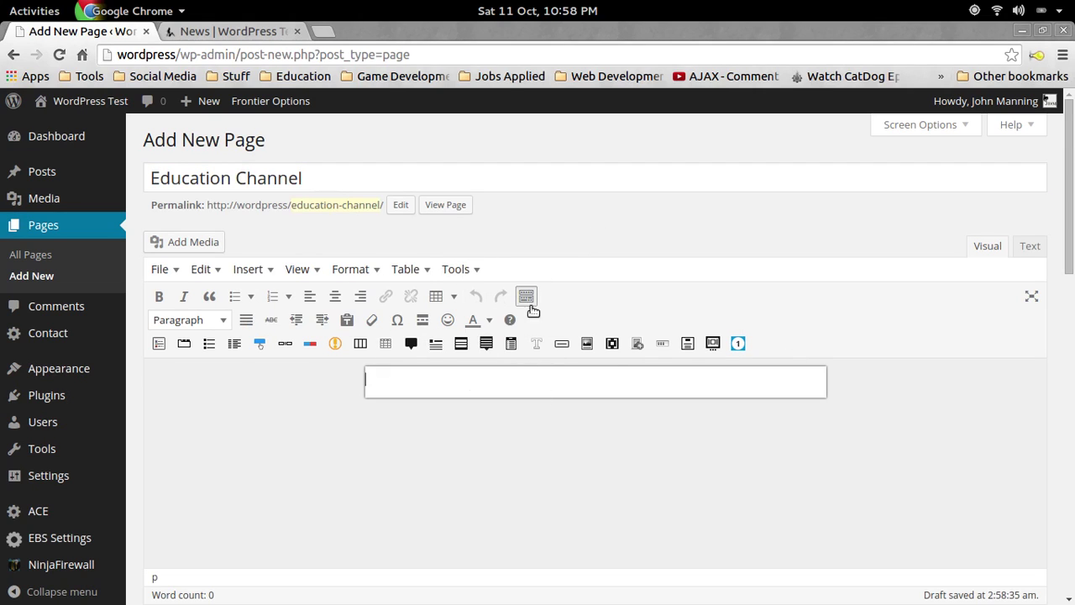
pyautogui.click(309, 344)
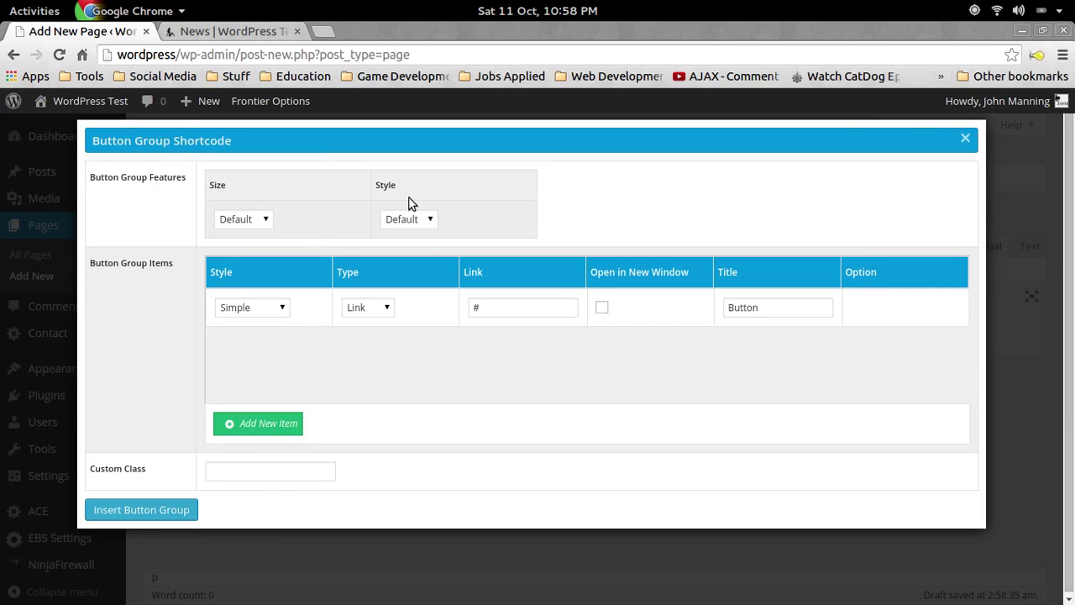
pyautogui.click(964, 138)
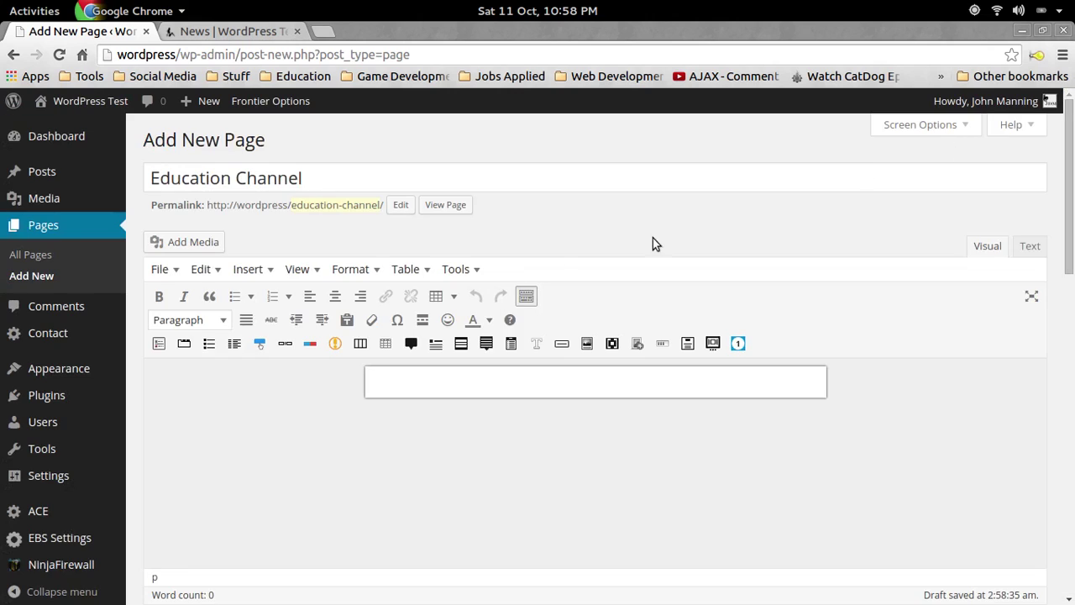
pyautogui.click(260, 345)
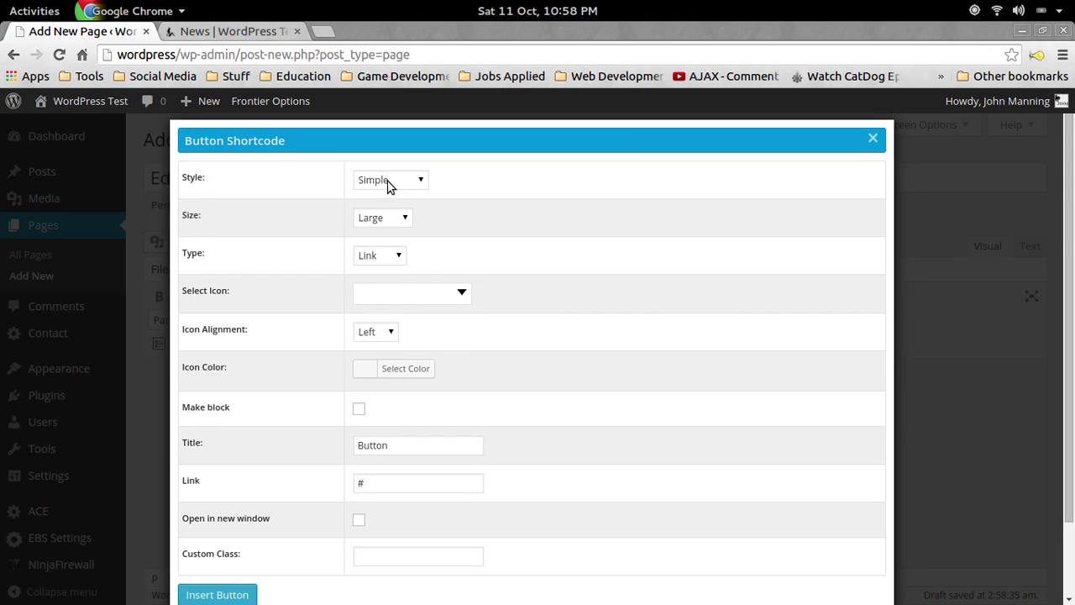
pyautogui.click(391, 183)
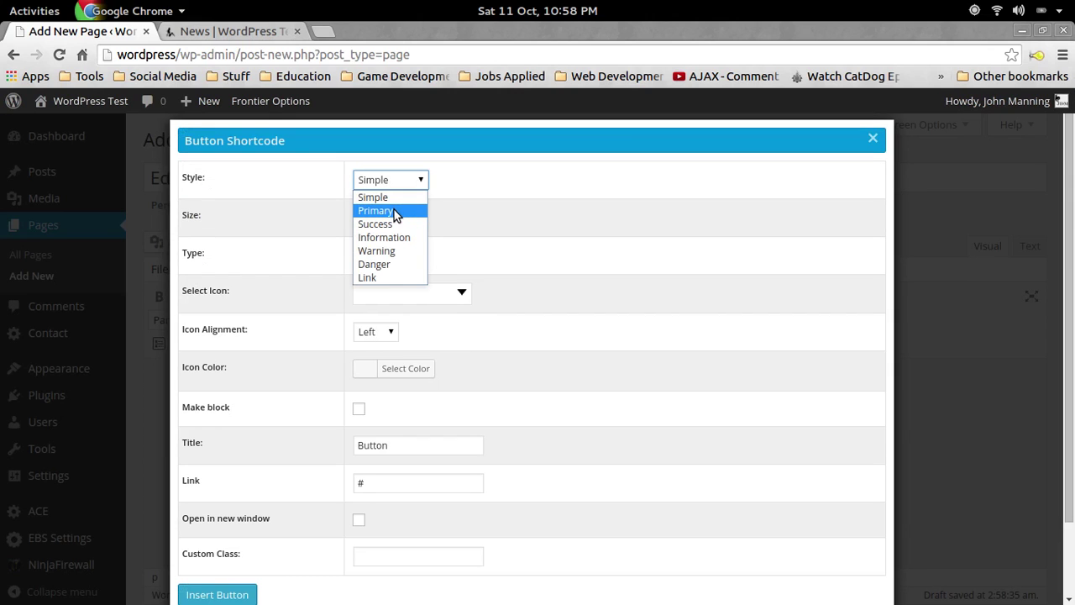
pyautogui.click(394, 211)
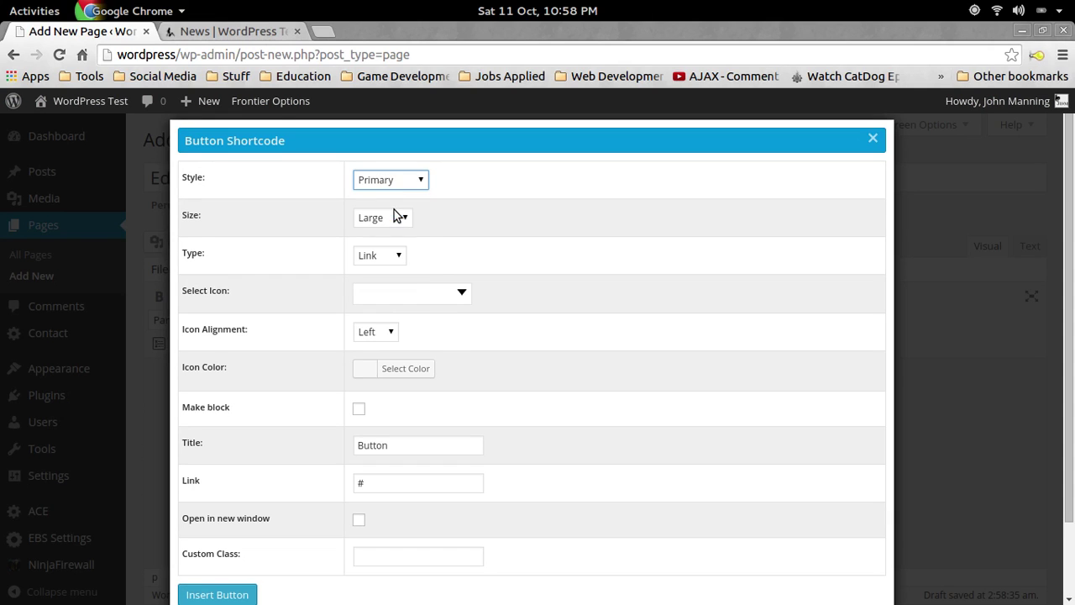
pyautogui.click(403, 183)
pyautogui.click(392, 277)
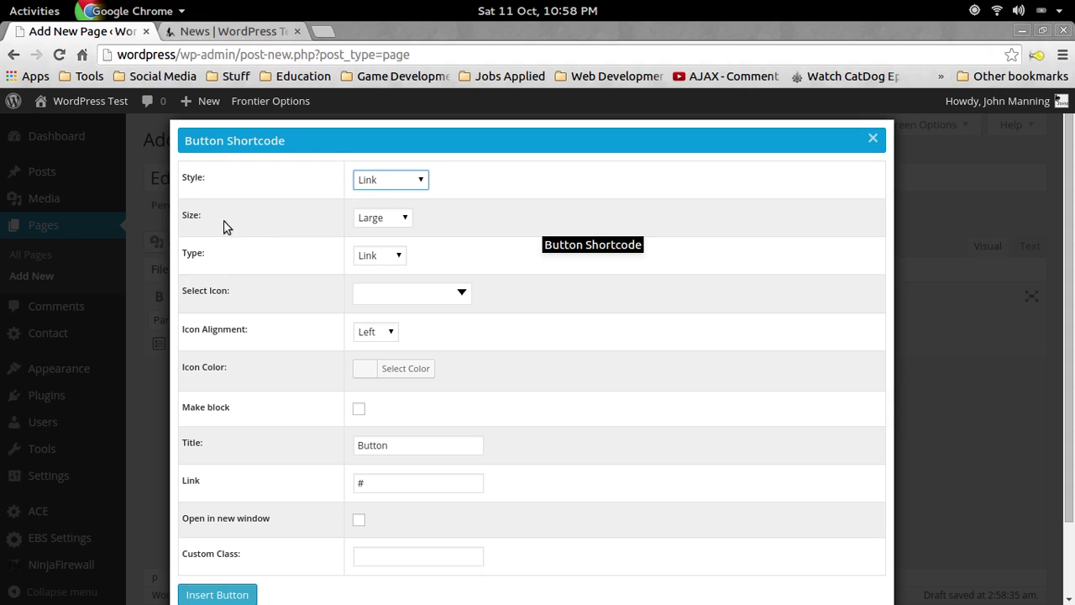
pyautogui.click(396, 220)
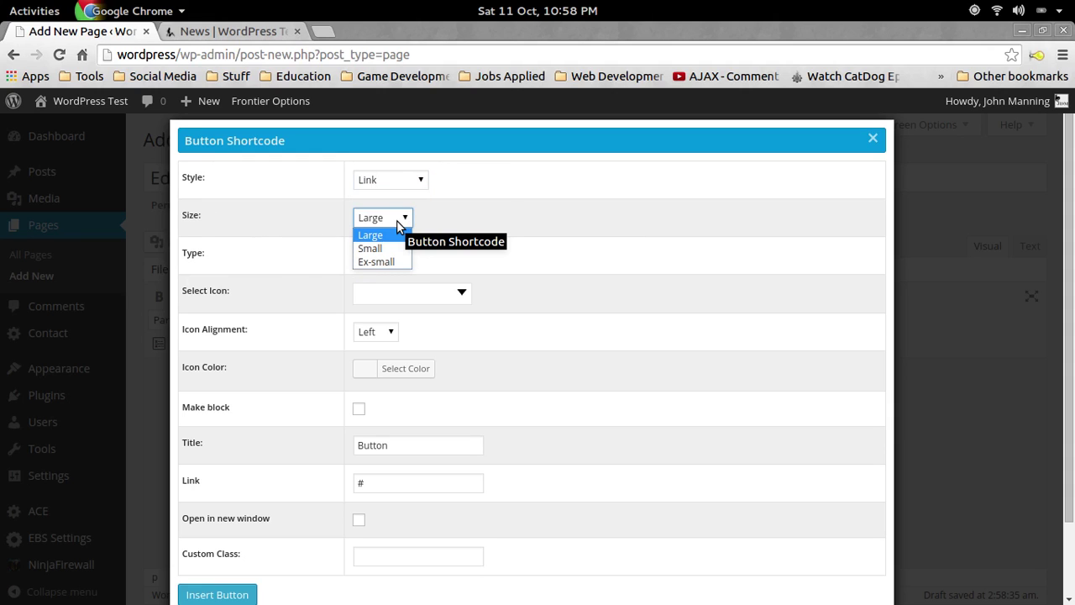
pyautogui.click(391, 234)
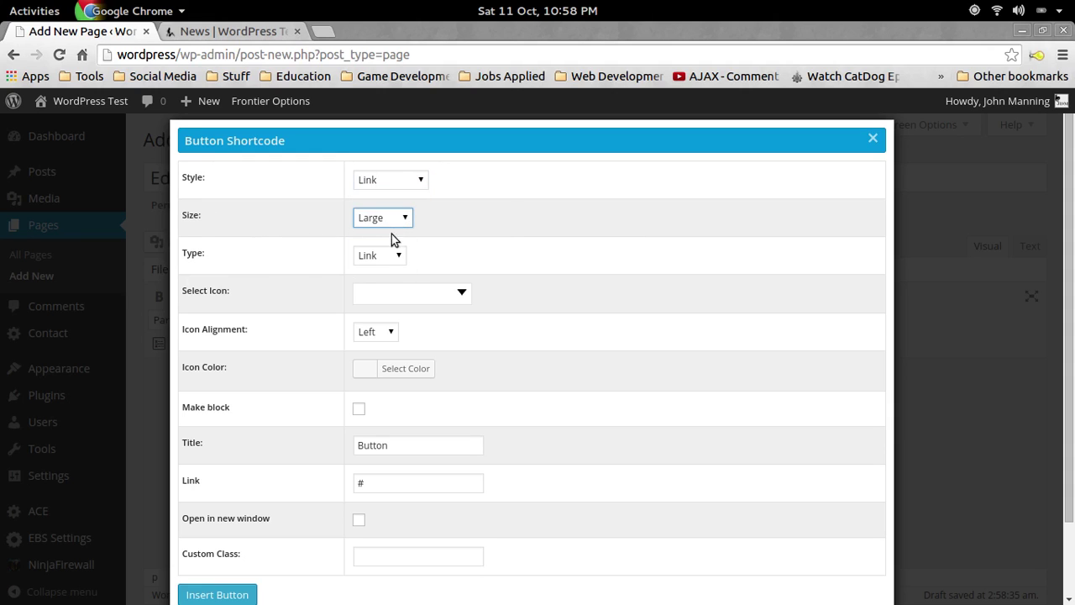
# - Give the button shortcode a right-pointing arrow icon and set the icon alignment to Right
pyautogui.click(396, 298)
pyautogui.scroll(-2, 412, 487)
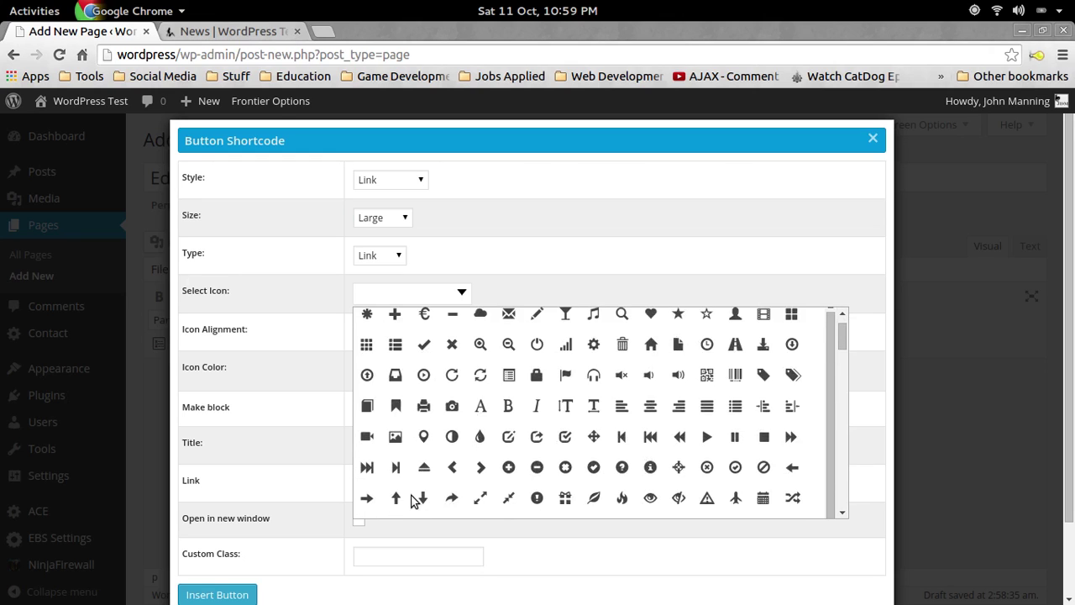
pyautogui.click(367, 454)
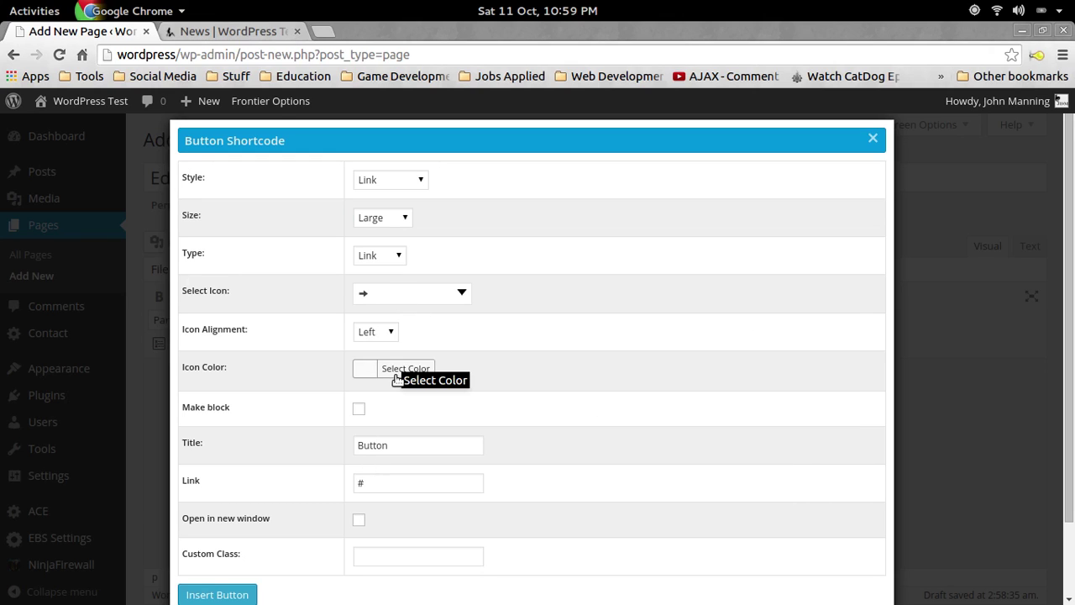
pyautogui.click(391, 334)
pyautogui.click(369, 363)
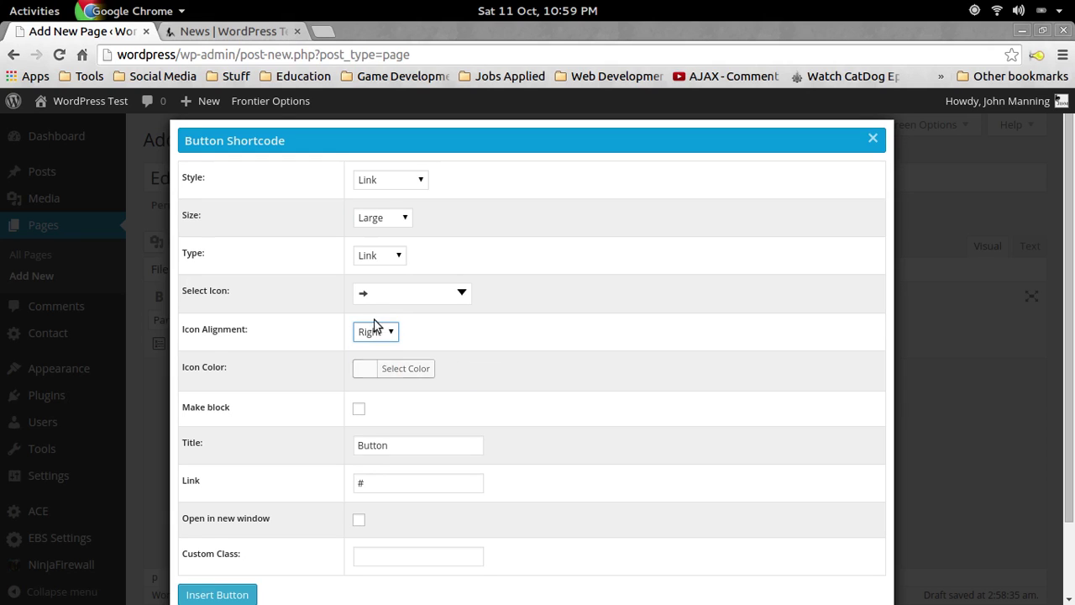
# - Title the button "WordPress Tutorials", link it to category/wordpress-tutorials, and insert it into the page
pyautogui.scroll(-2, 348, 379)
pyautogui.click(378, 361)
pyautogui.hotkey('ctrl', 'a')
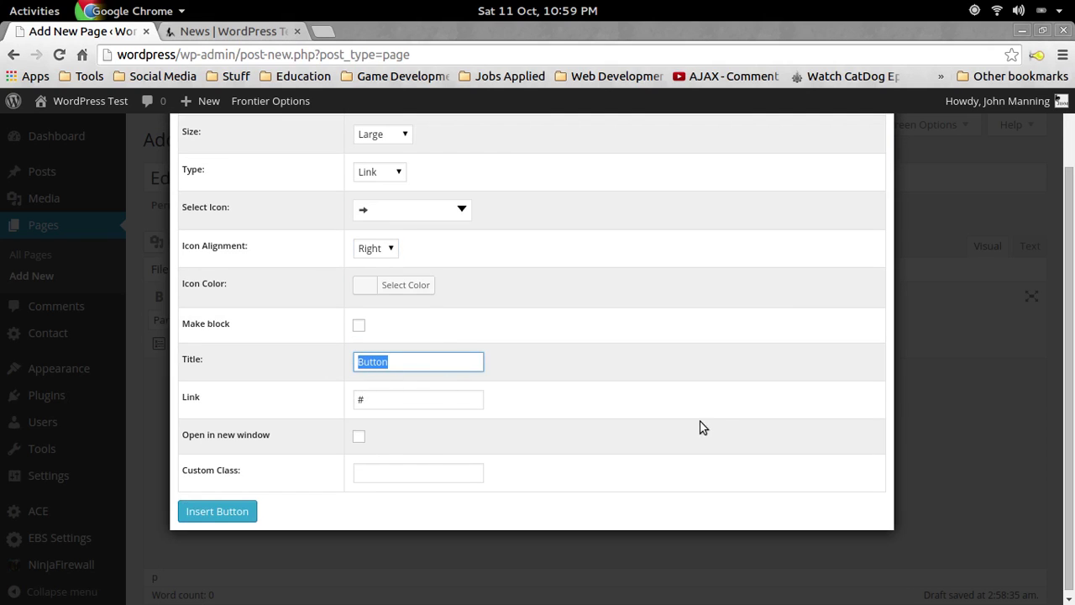
pyautogui.write('WordPress T')
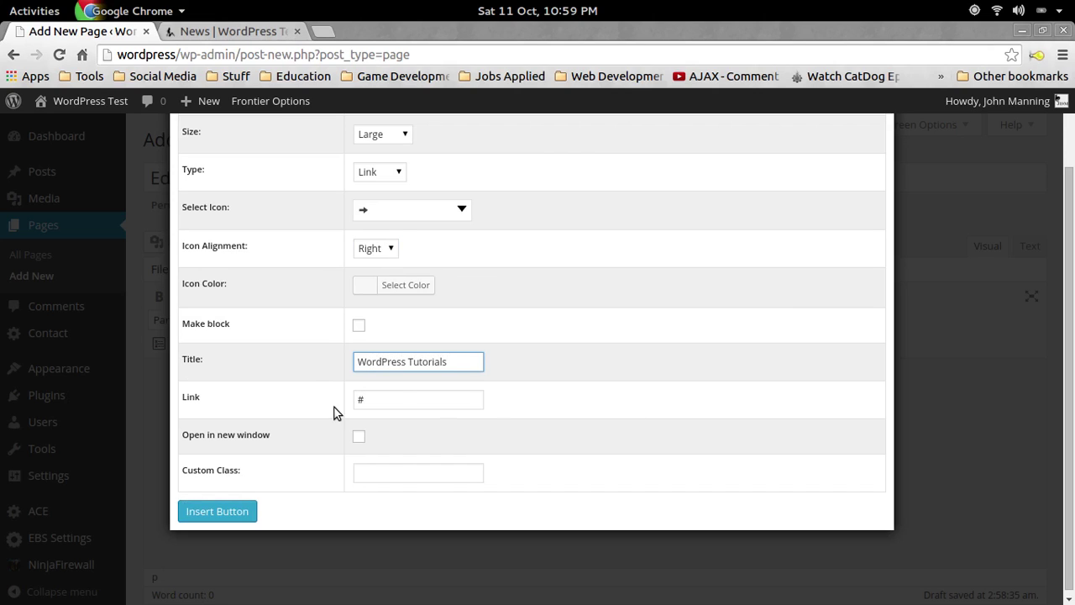
pyautogui.click(400, 398)
pyautogui.hotkey('ctrl', 'a')
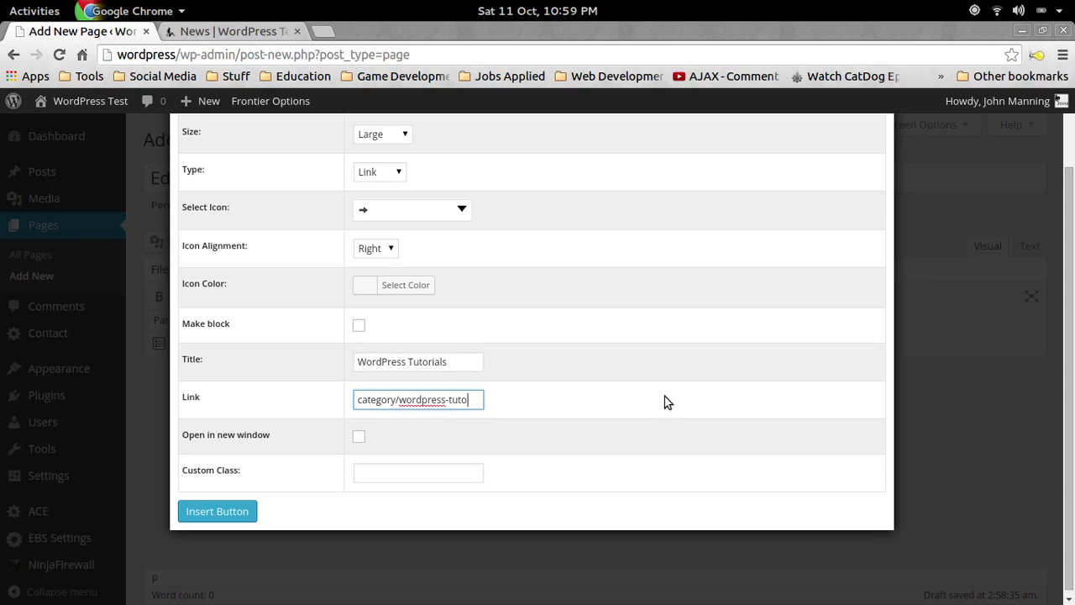
pyautogui.write('ials')
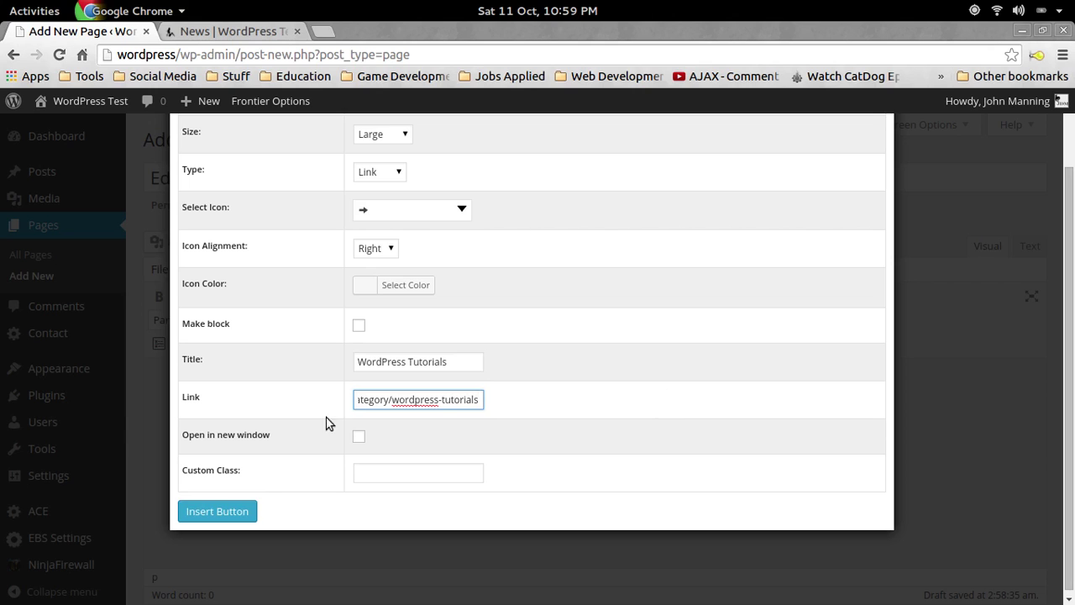
pyautogui.click(236, 512)
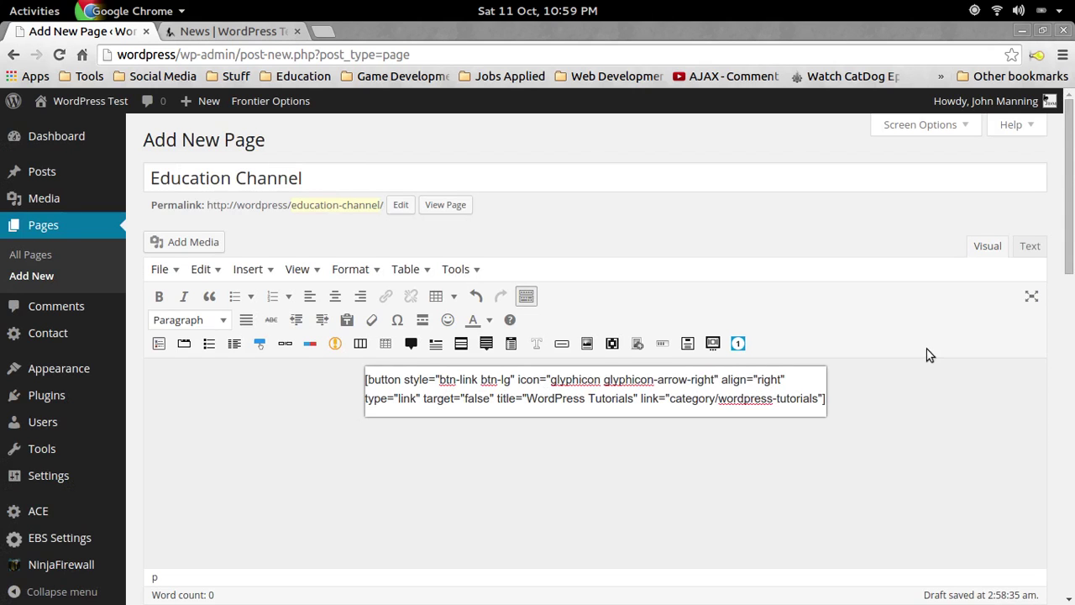
# - Publish the Education Channel page
pyautogui.scroll(-3, 965, 378)
pyautogui.scroll(-4, 999, 514)
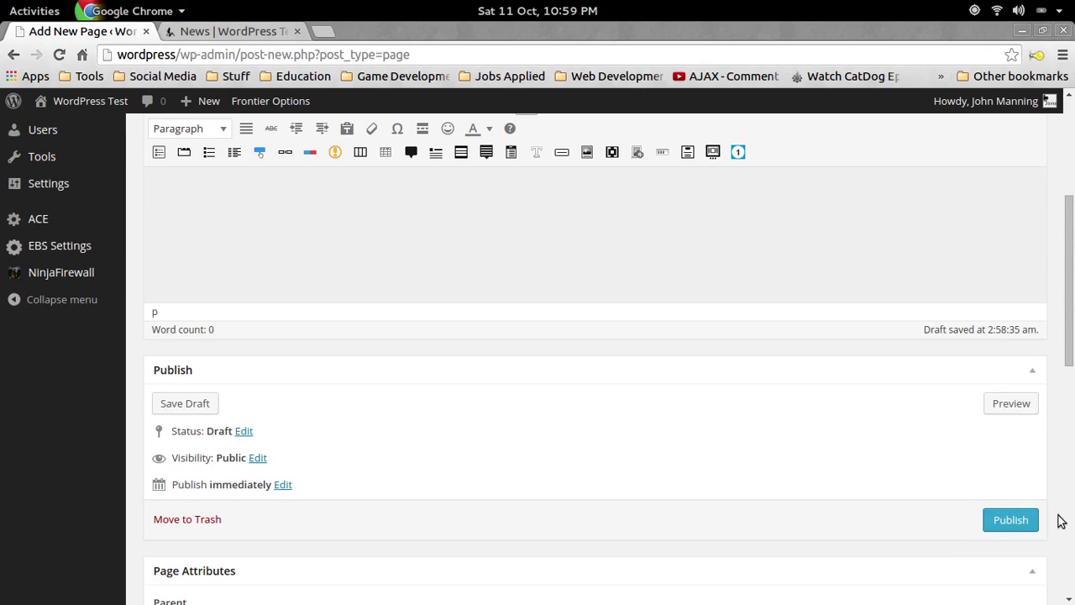
pyautogui.click(1012, 521)
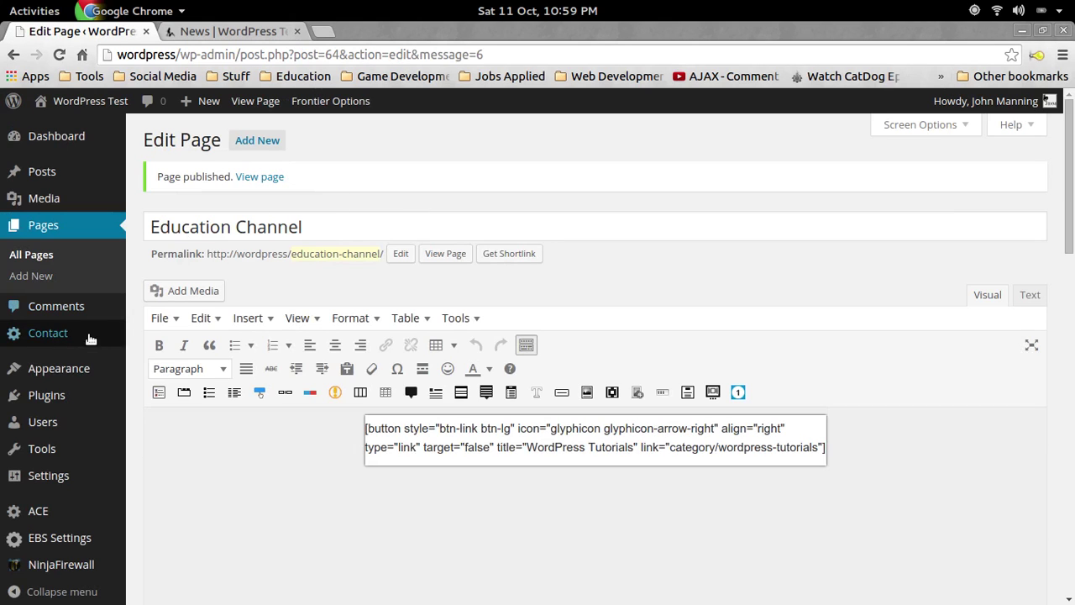
# - Add the Education Channel page to the end of the Main Menu and save the menu
pyautogui.moveTo(110, 380)
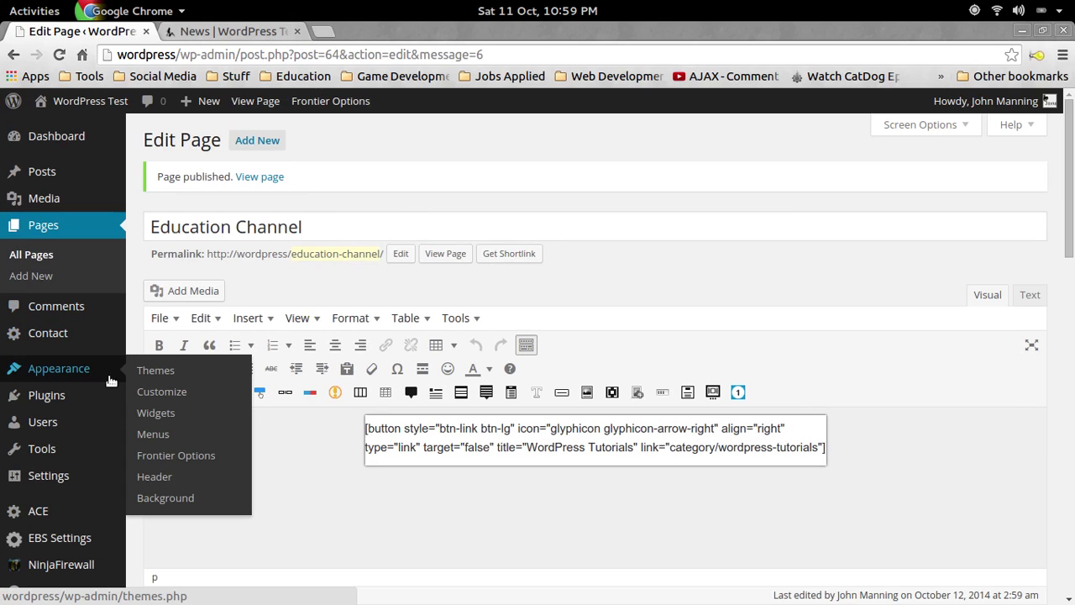
pyautogui.click(165, 435)
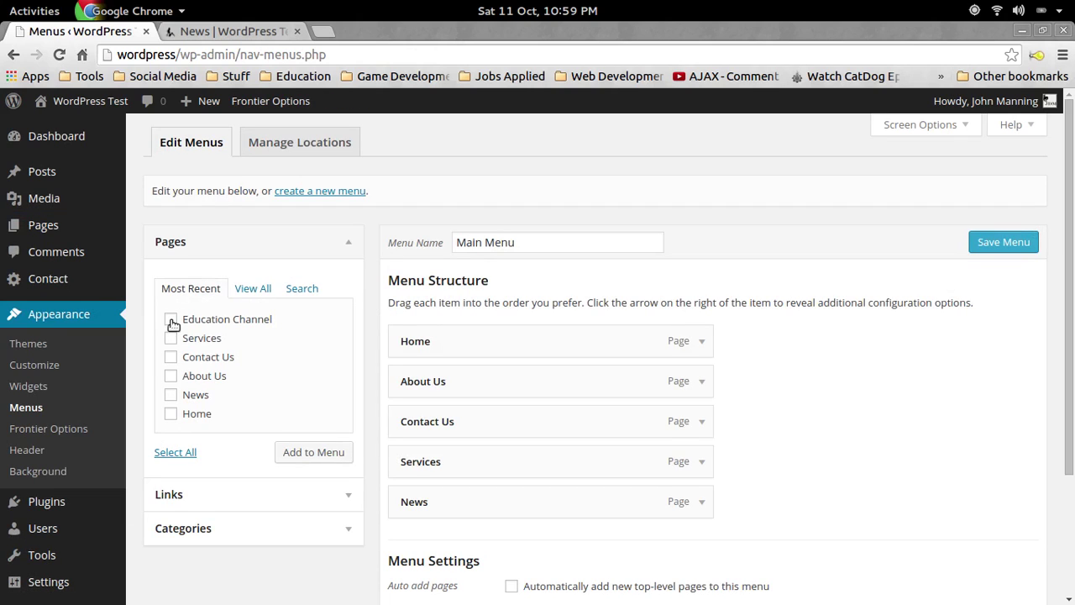
pyautogui.click(312, 454)
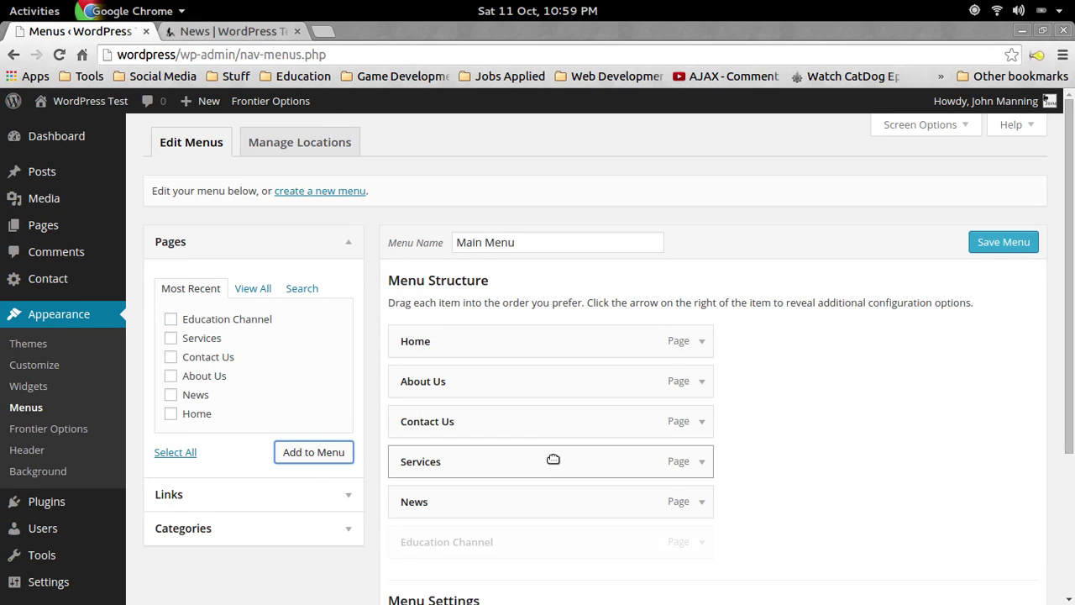
pyautogui.scroll(-4, 446, 578)
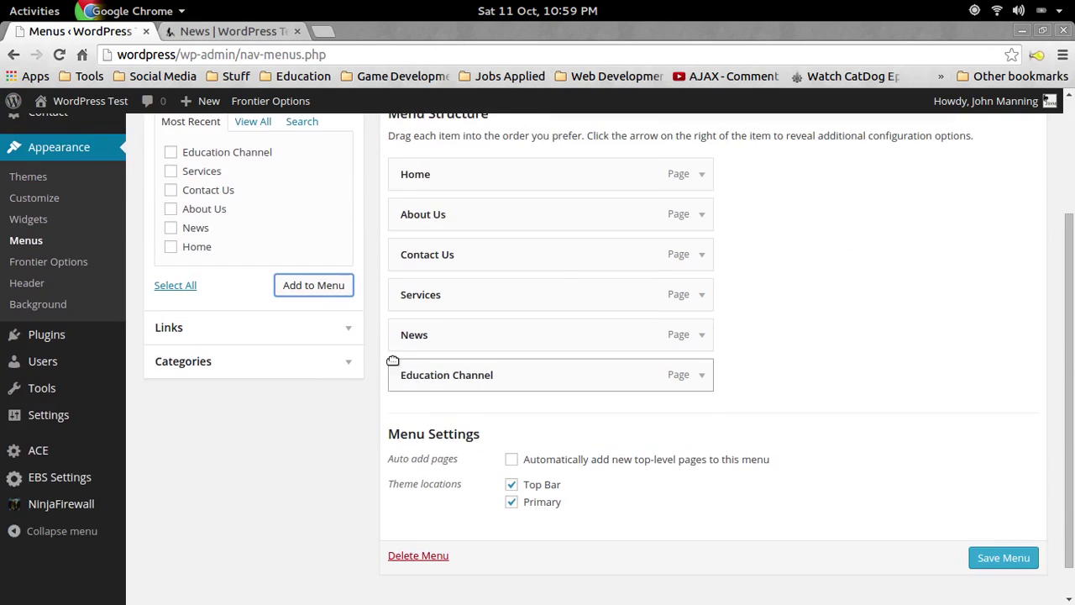
pyautogui.click(984, 561)
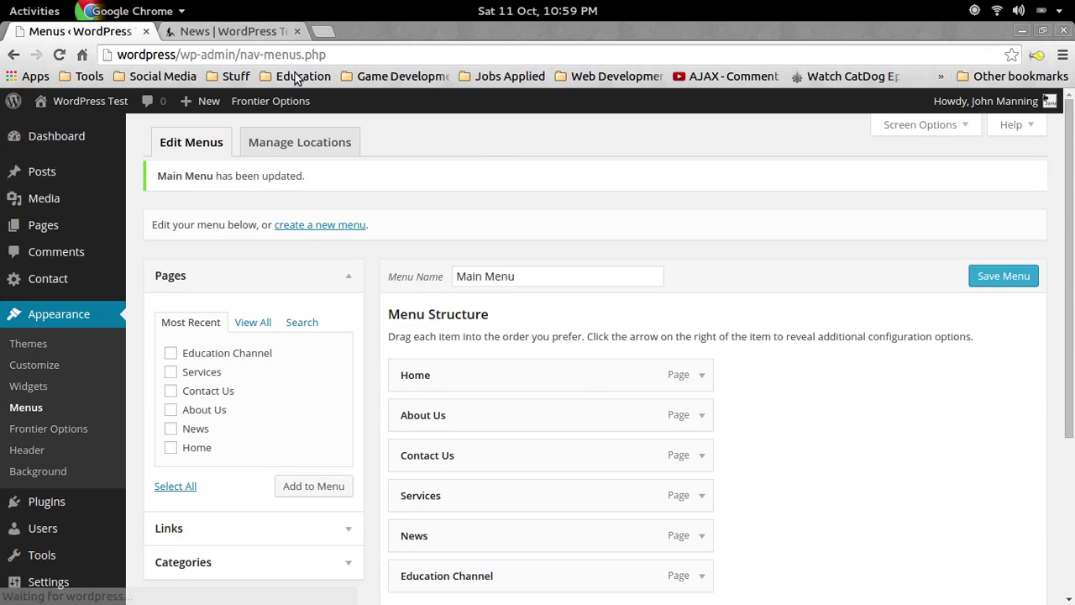
# - Reload the live site, open Education Channel from its navigation, and test the WordPress Tutorials button link
pyautogui.click(173, 35)
pyautogui.click(59, 55)
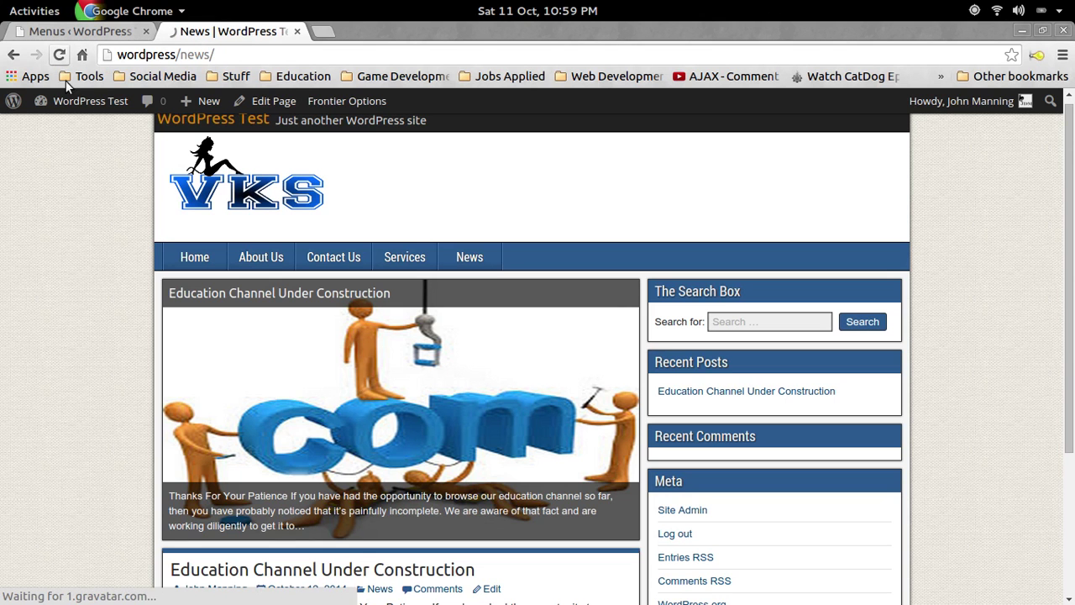
pyautogui.click(557, 265)
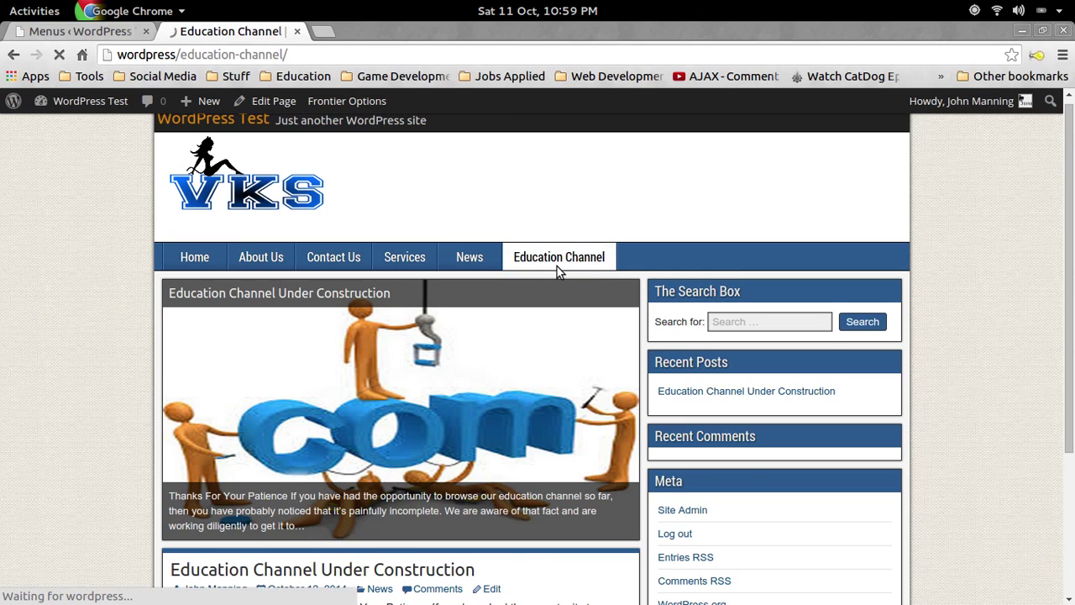
pyautogui.click(280, 359)
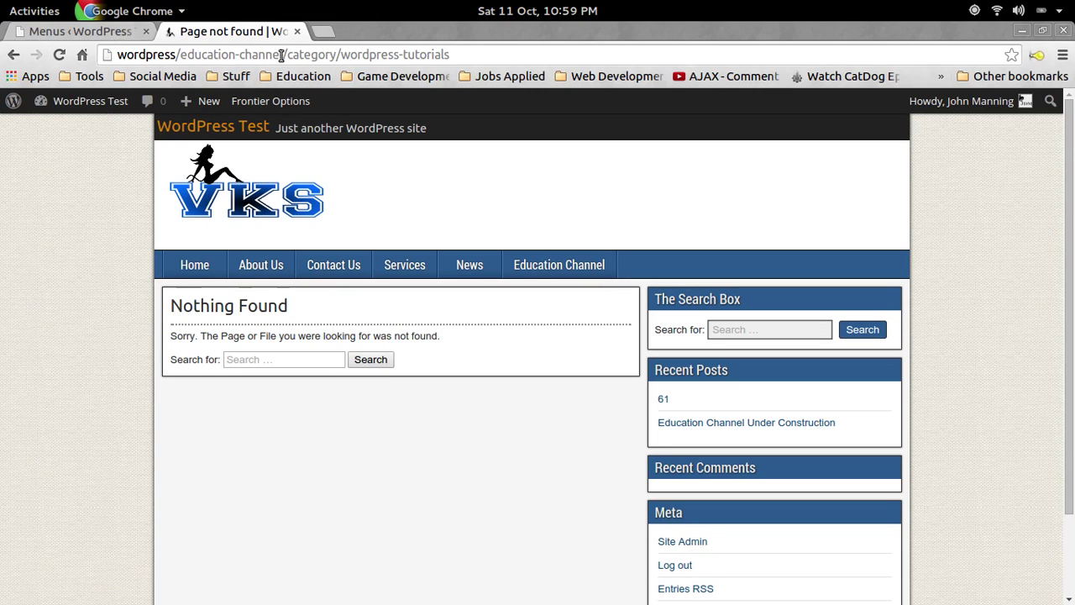
# - Return to the WordPress admin and open the Education Channel page for editing from the list of all pages
pyautogui.click(80, 32)
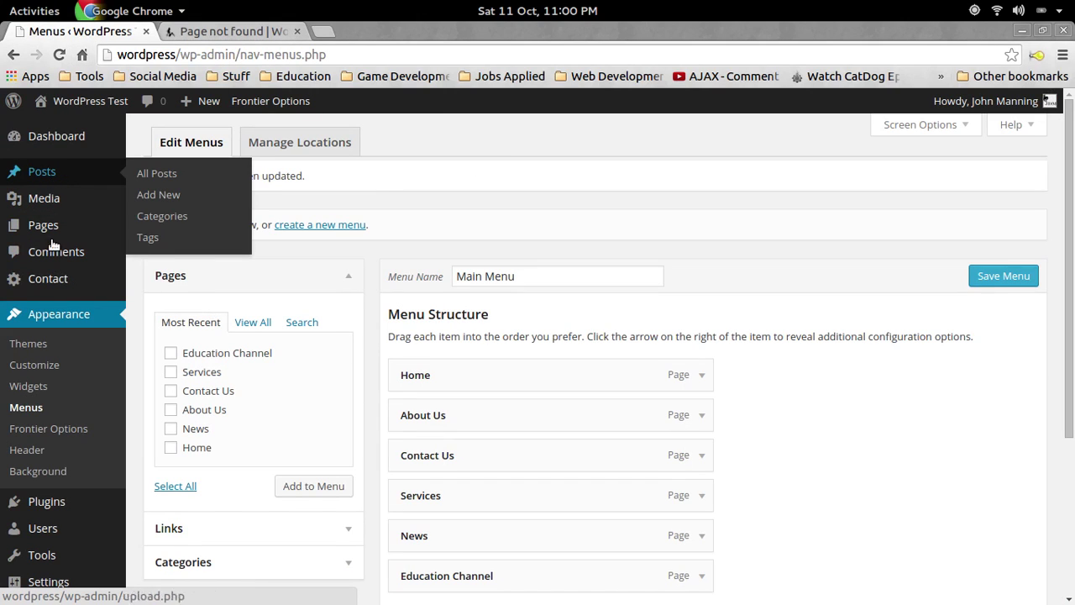
pyautogui.moveTo(55, 232)
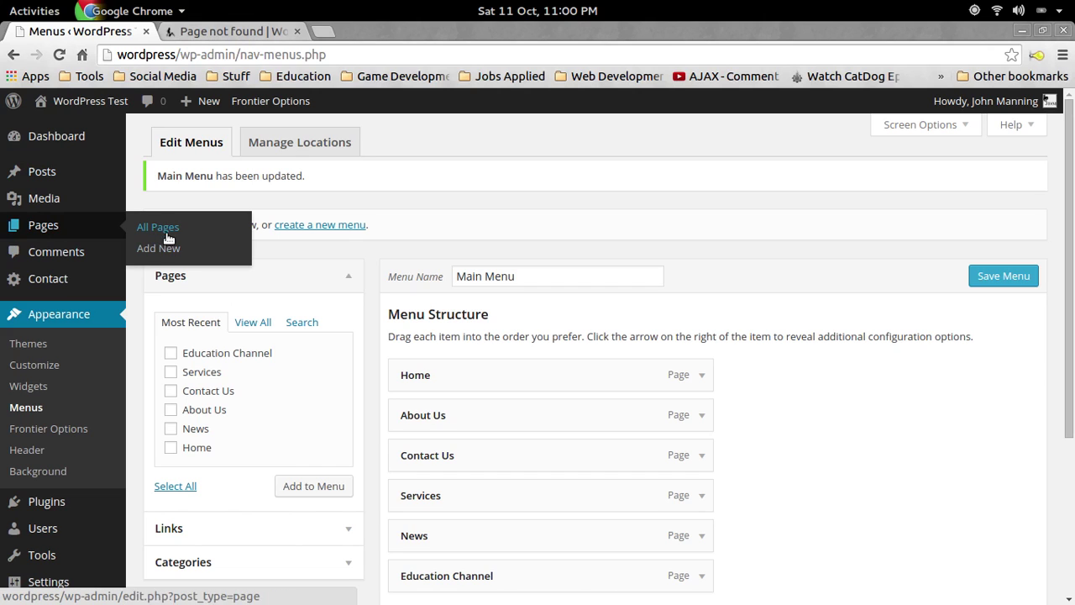
pyautogui.click(162, 227)
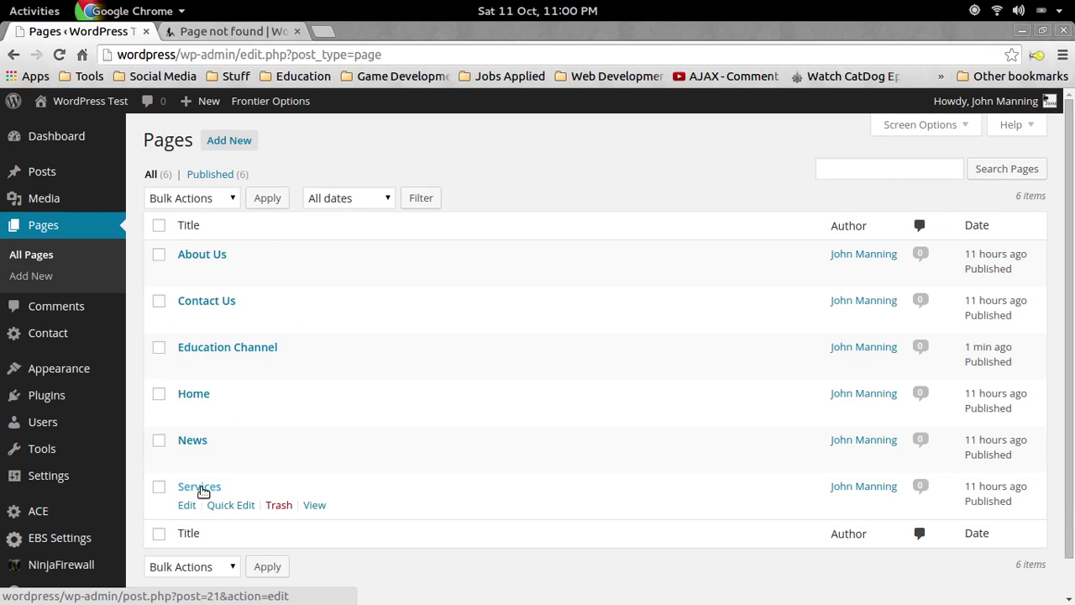
pyautogui.click(201, 348)
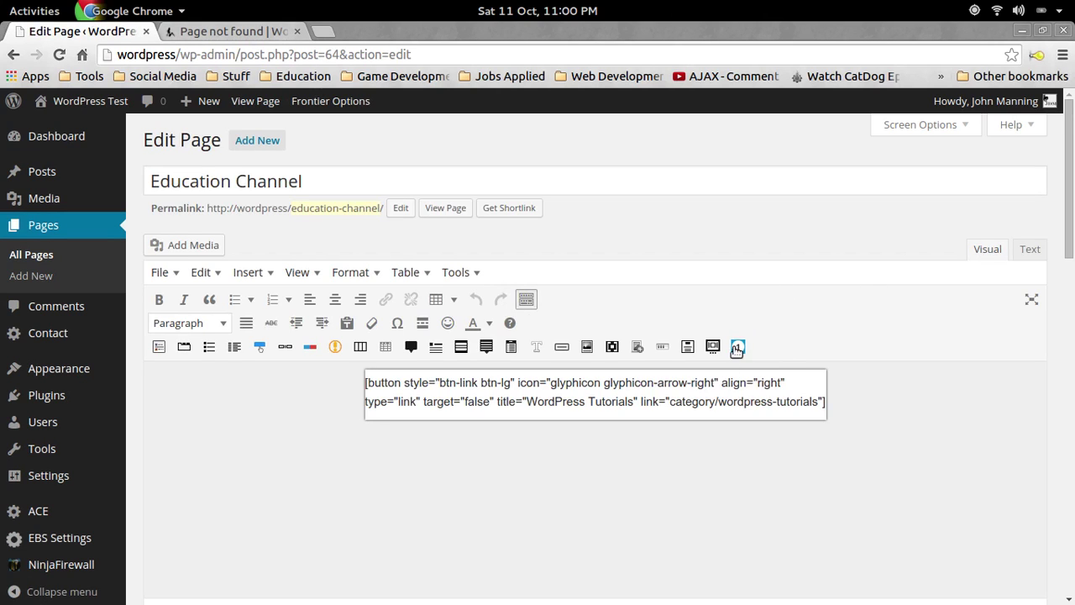
# - Prefix the button shortcode's link with ../ to make it ../category/wordpress-tutorials, and update the Education Channel page
pyautogui.scroll(-2, 374, 411)
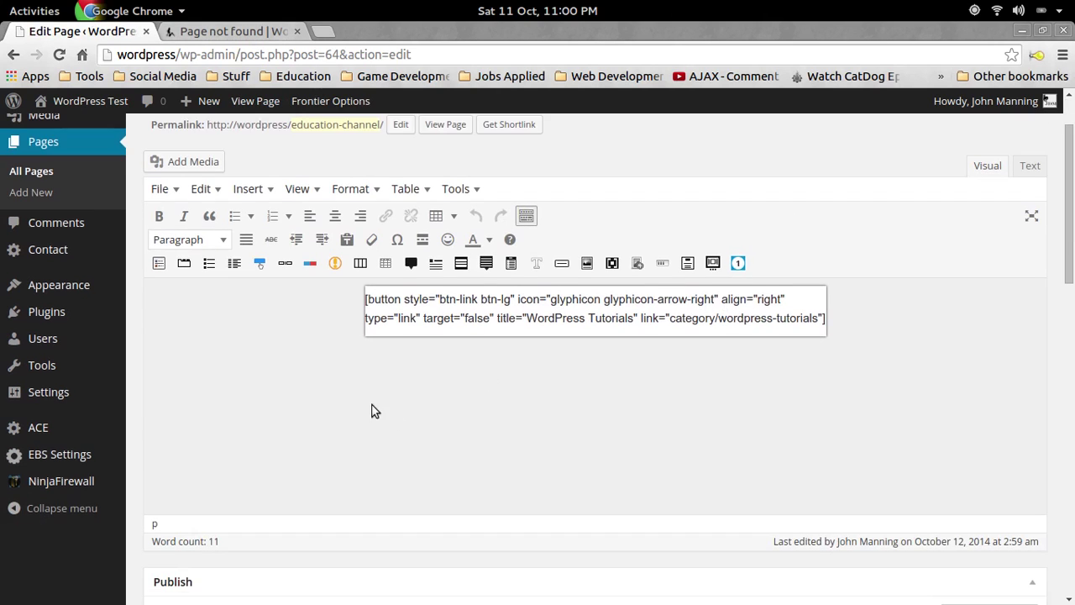
pyautogui.click(669, 317)
pyautogui.write('../')
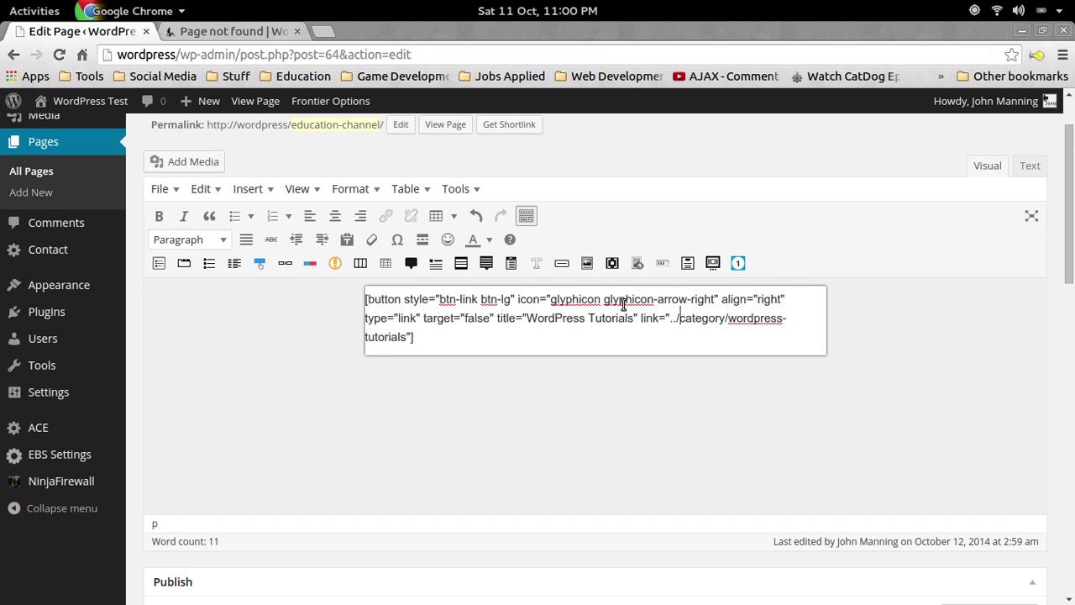
pyautogui.scroll(-2, 420, 261)
pyautogui.scroll(4, 823, 299)
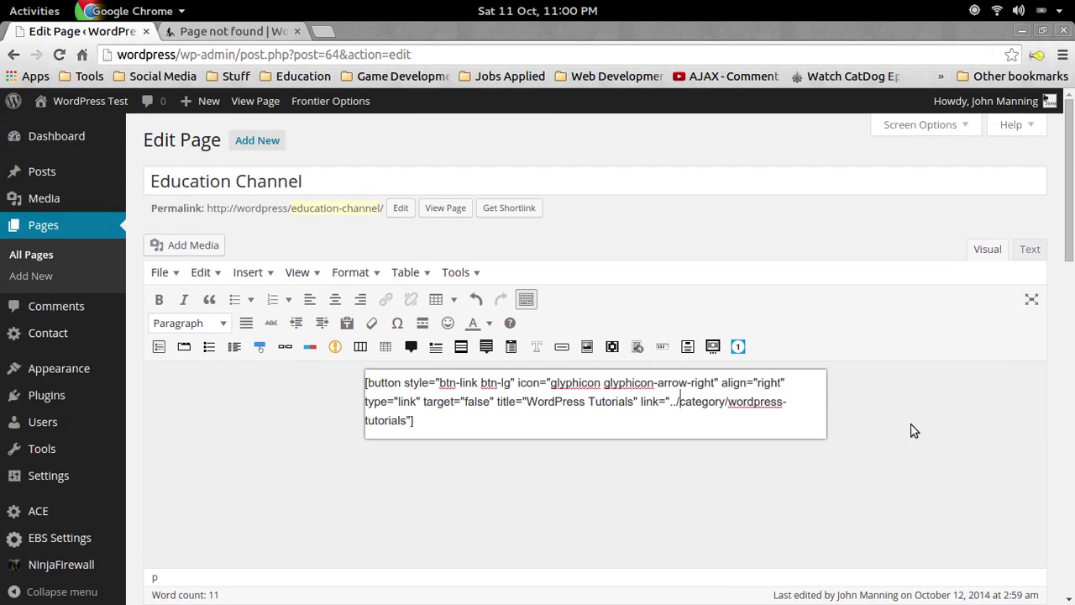
pyautogui.scroll(-8, 1056, 292)
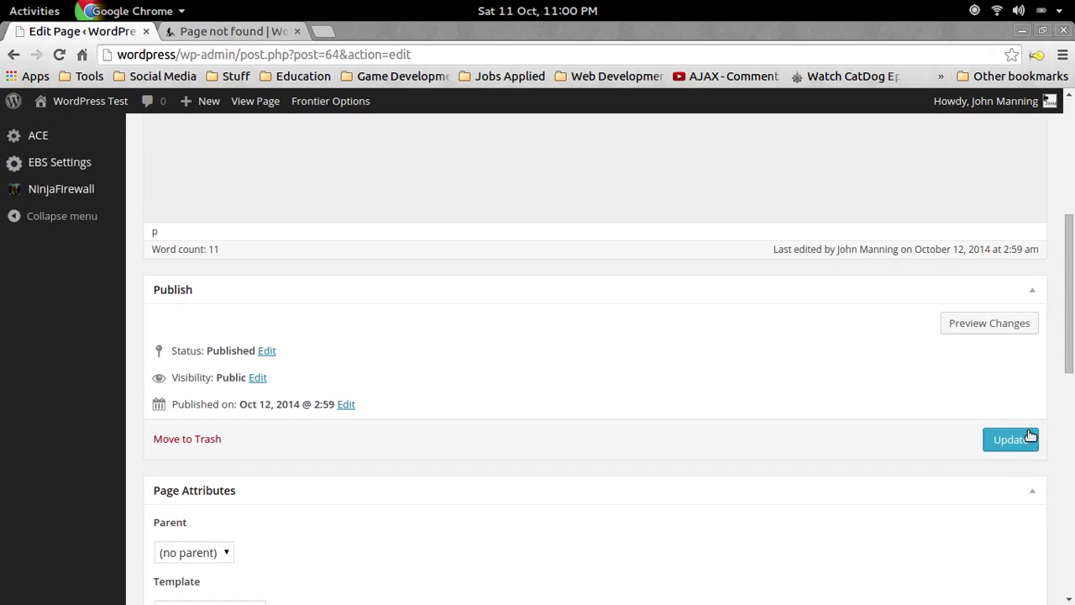
pyautogui.click(1011, 438)
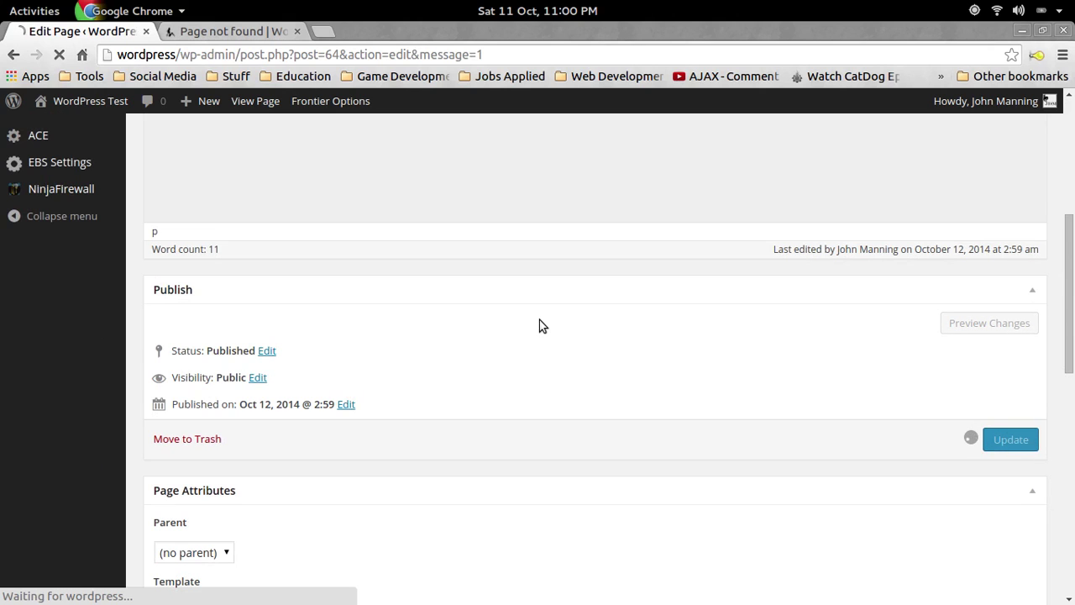
# - On the live site, go through Home to Education Channel, follow the WordPress Tutorials button, and check the category page's address and posts
pyautogui.click(236, 37)
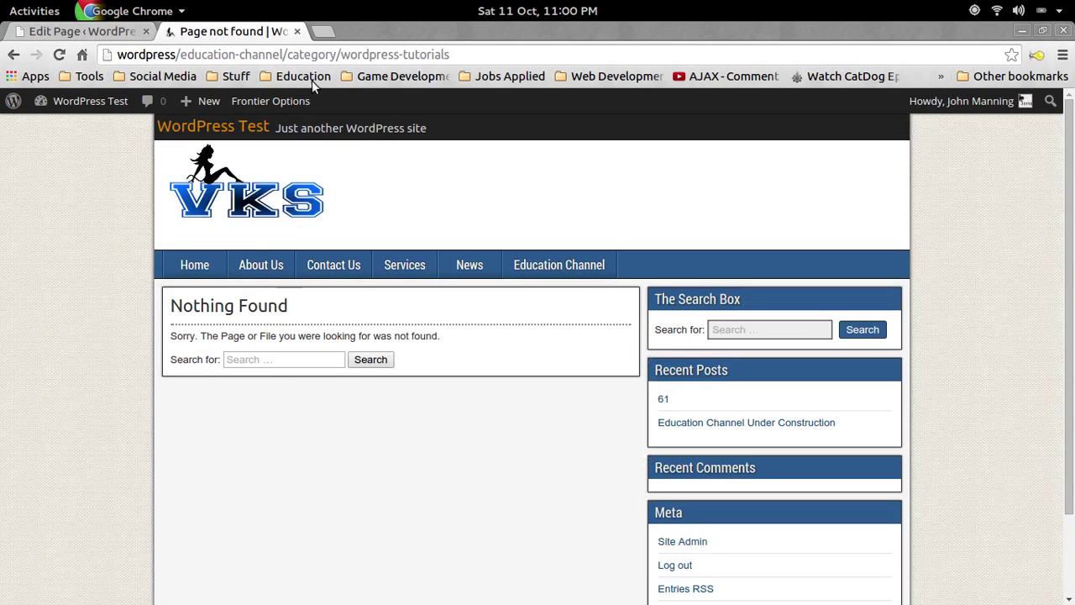
pyautogui.click(211, 267)
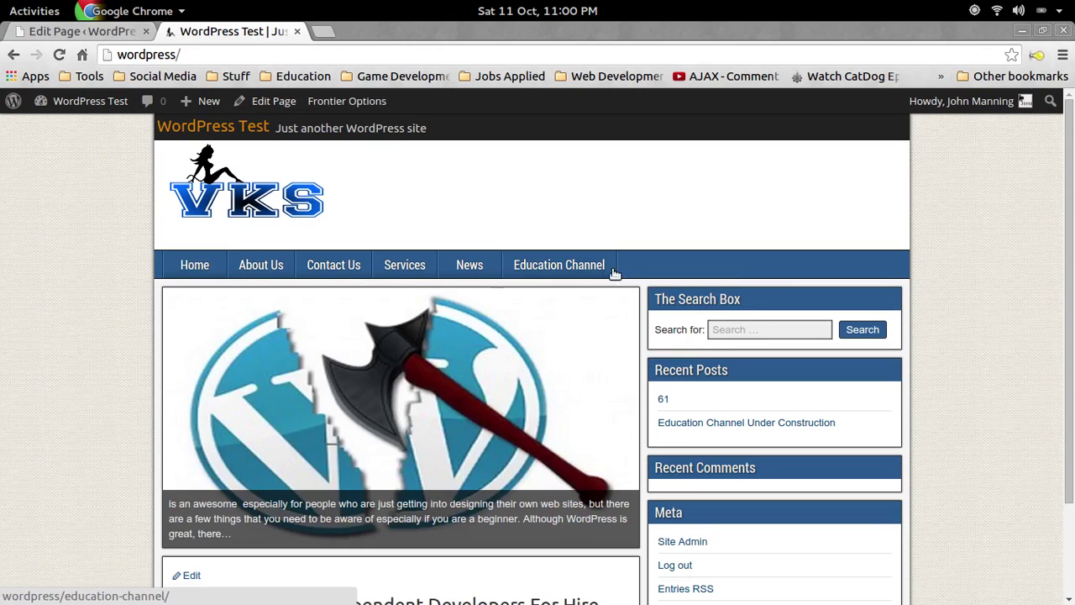
pyautogui.click(602, 271)
pyautogui.click(308, 360)
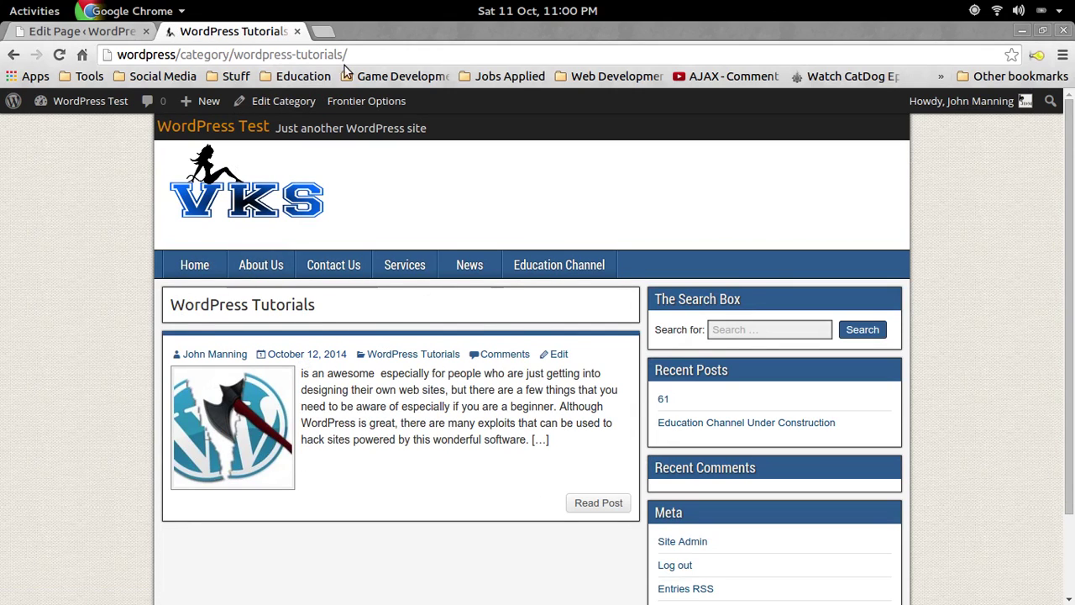
pyautogui.moveTo(181, 56); pyautogui.dragTo(375, 63)
pyautogui.scroll(-3, 472, 439)
pyautogui.scroll(3, 504, 394)
pyautogui.scroll(-2, 579, 363)
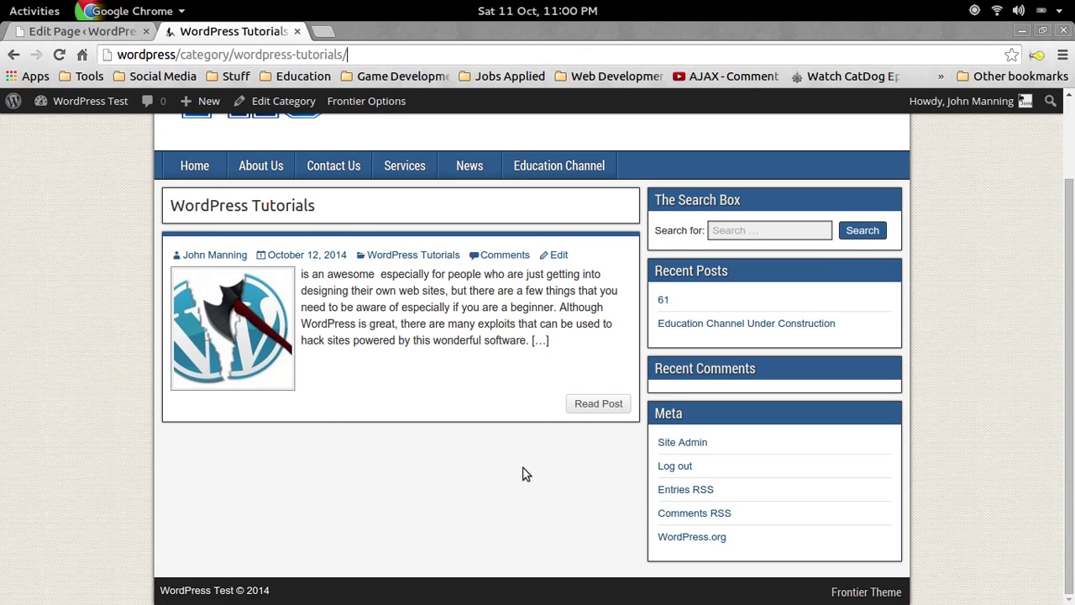
pyautogui.scroll(2, 473, 418)
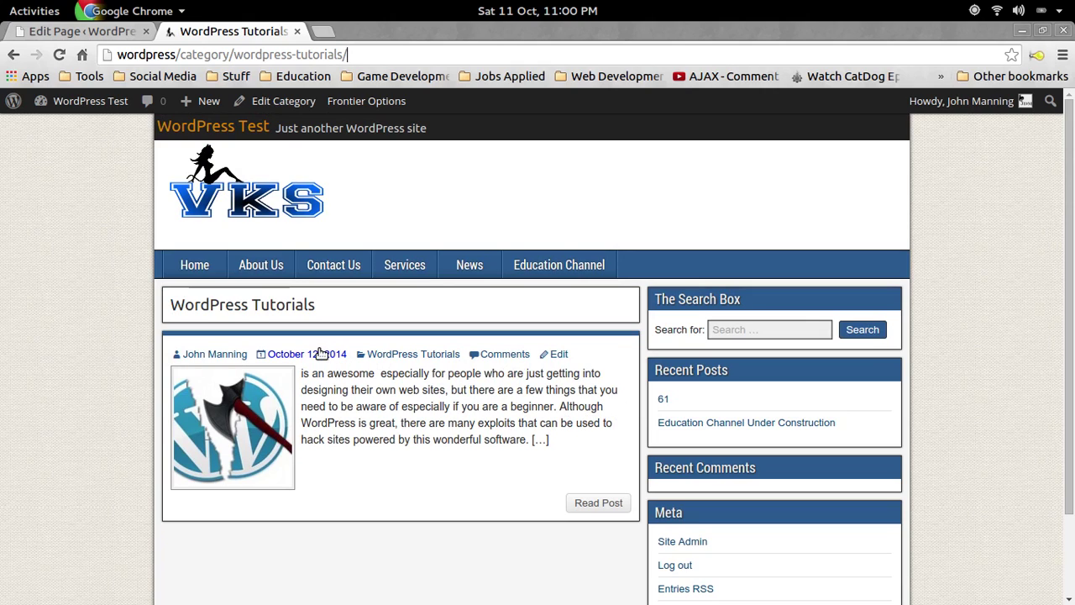
pyautogui.press('super')
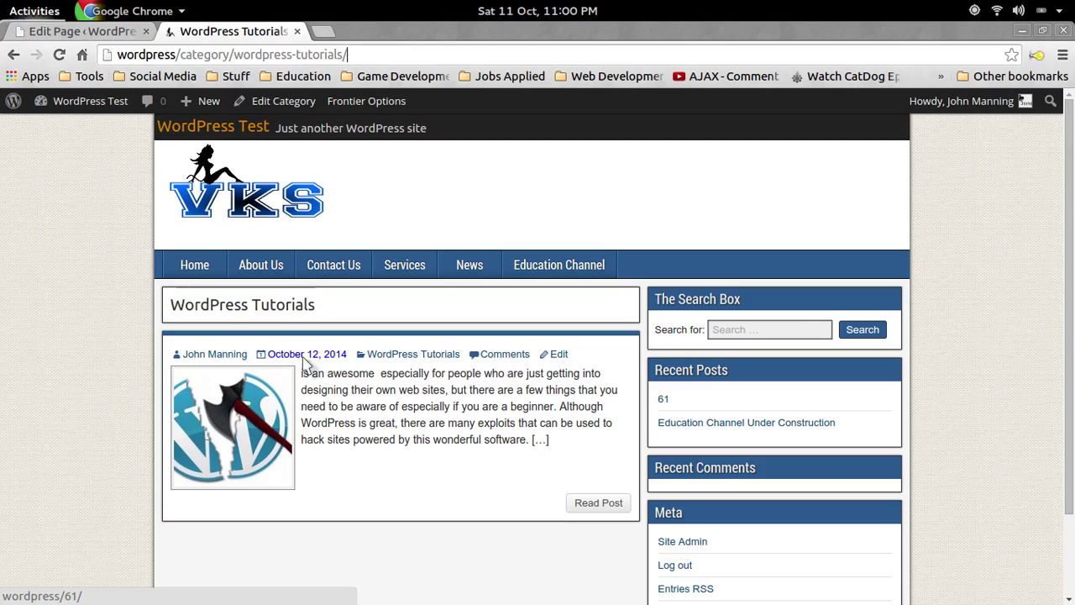
pyautogui.press('super')
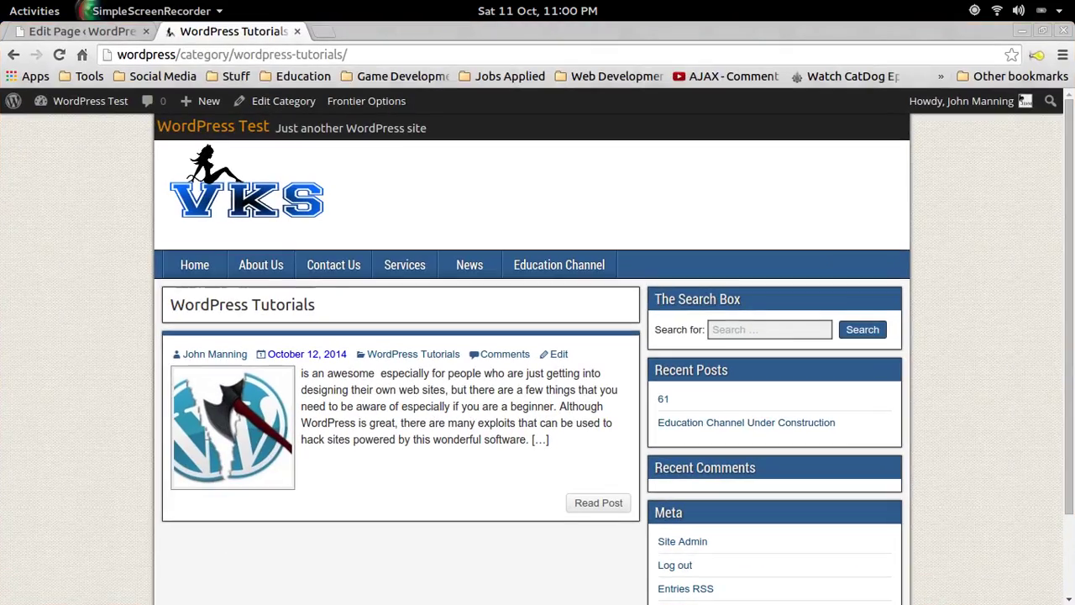